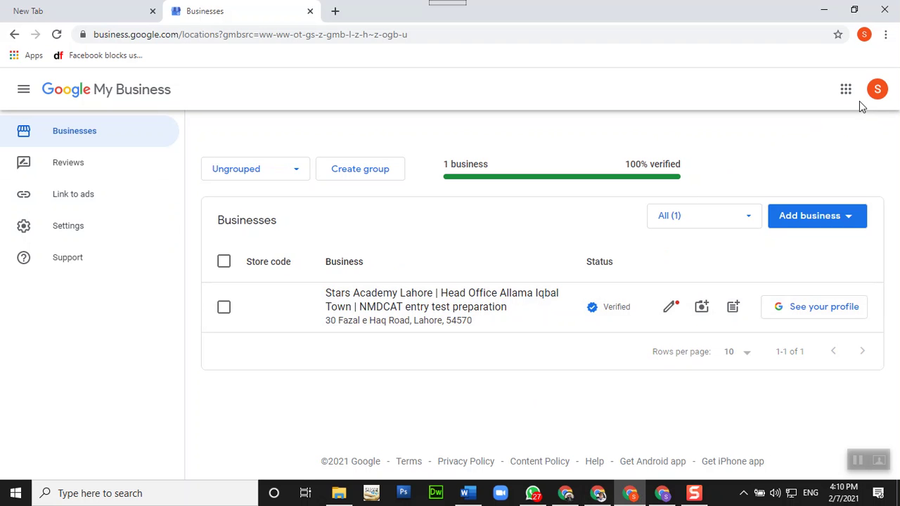
# Open the dashboard of the Stars Academy Lahore business listing
pyautogui.click(666, 495)
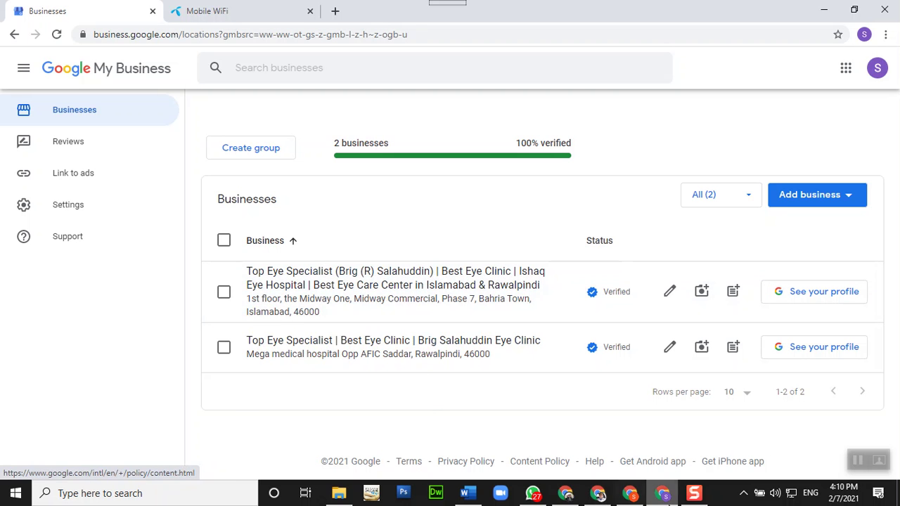
pyautogui.click(631, 495)
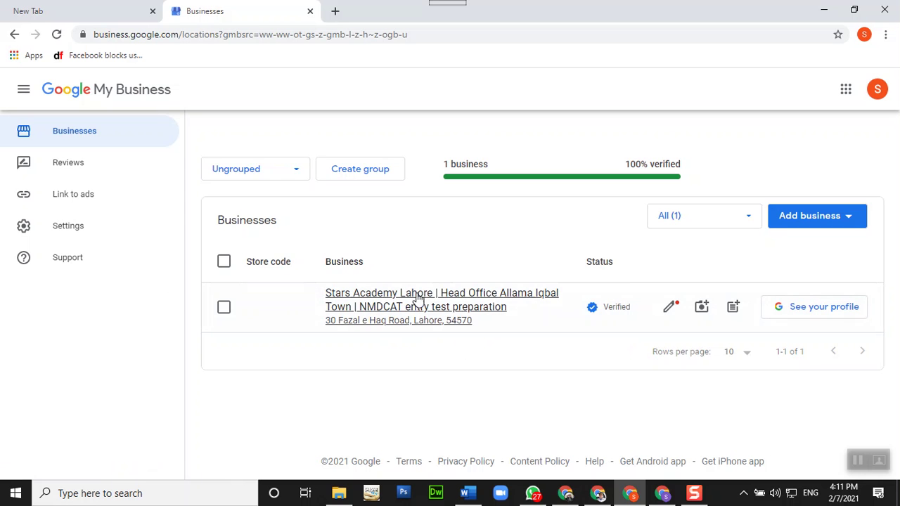
pyautogui.click(365, 298)
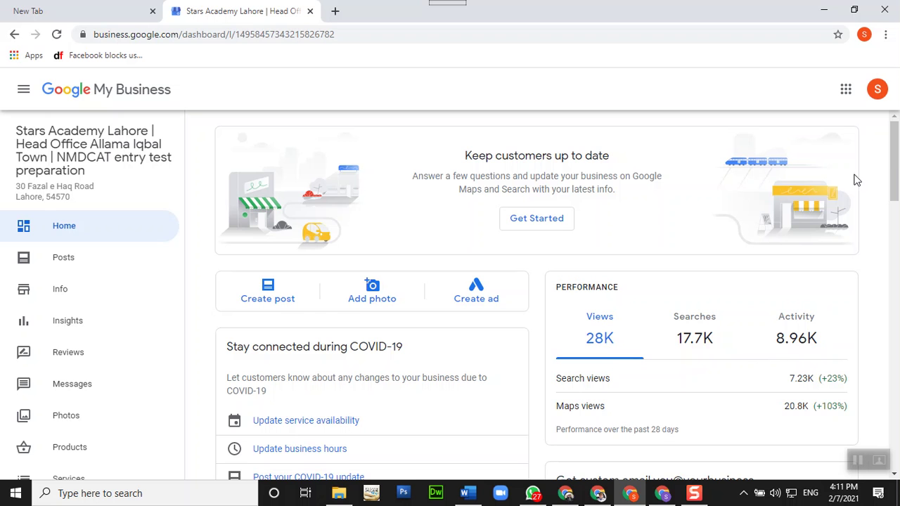
# Examine the dashboard's cards on performance, latest post, reviews, customer photos, profile completion, insights and managers
pyautogui.moveTo(896, 160); pyautogui.dragTo(897, 196)
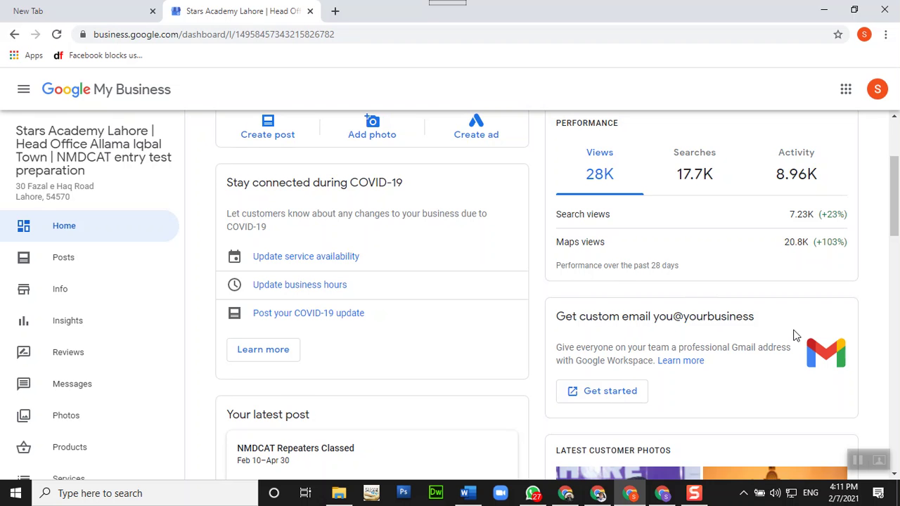
pyautogui.scroll(-3, 797, 330)
pyautogui.scroll(-8, 798, 327)
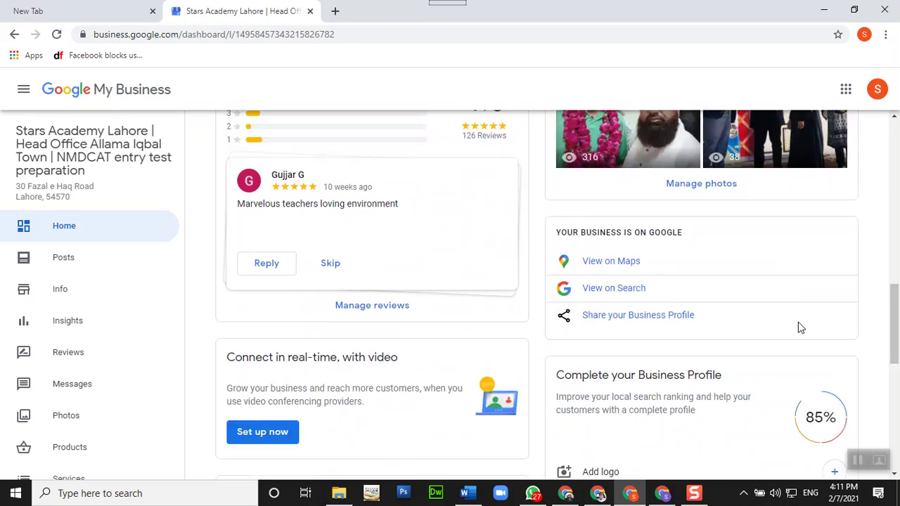
pyautogui.scroll(-2, 798, 327)
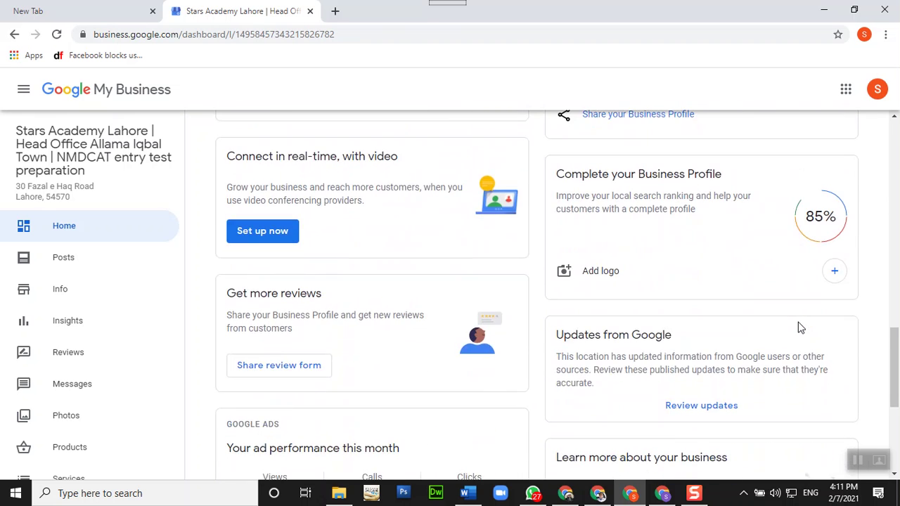
pyautogui.scroll(2, 798, 327)
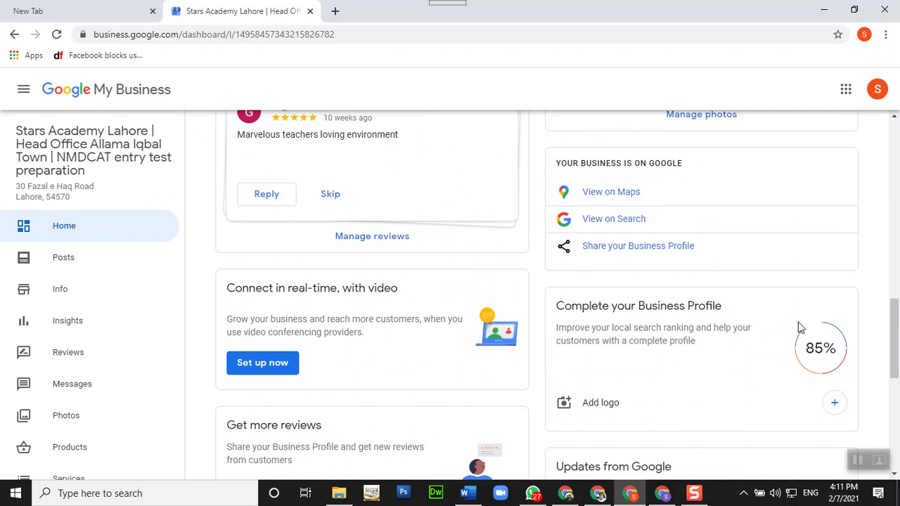
pyautogui.scroll(4, 799, 327)
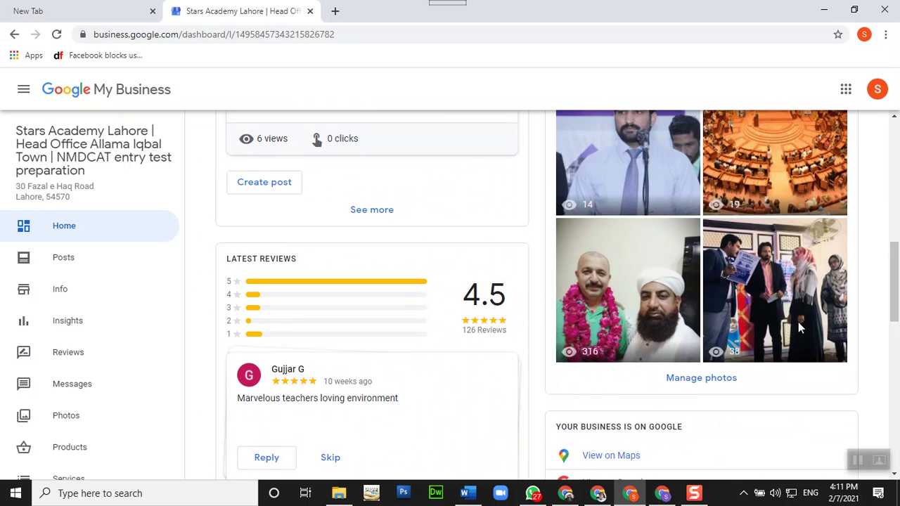
pyautogui.scroll(-5, 799, 327)
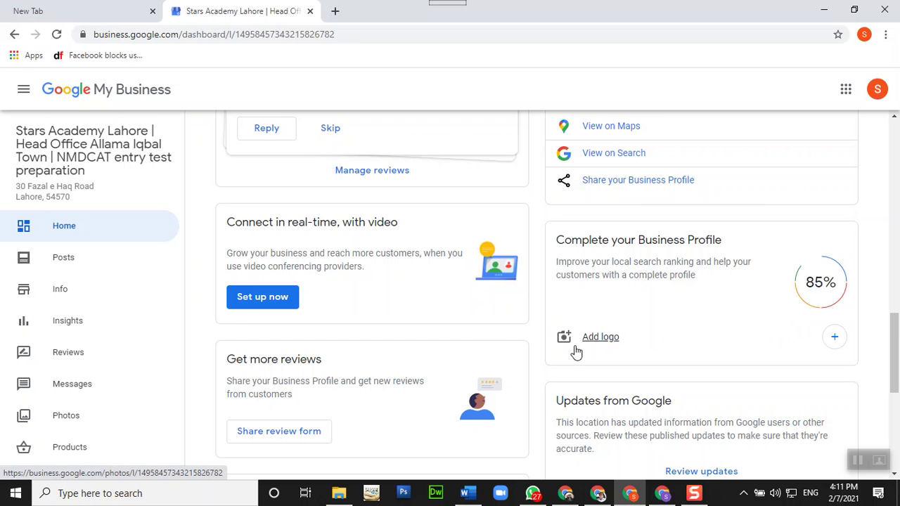
pyautogui.scroll(-4, 574, 370)
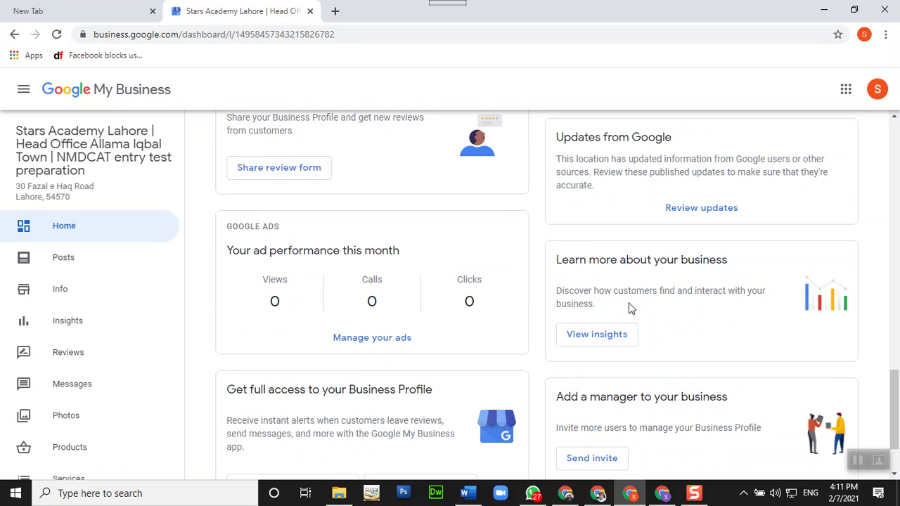
pyautogui.scroll(-2, 618, 360)
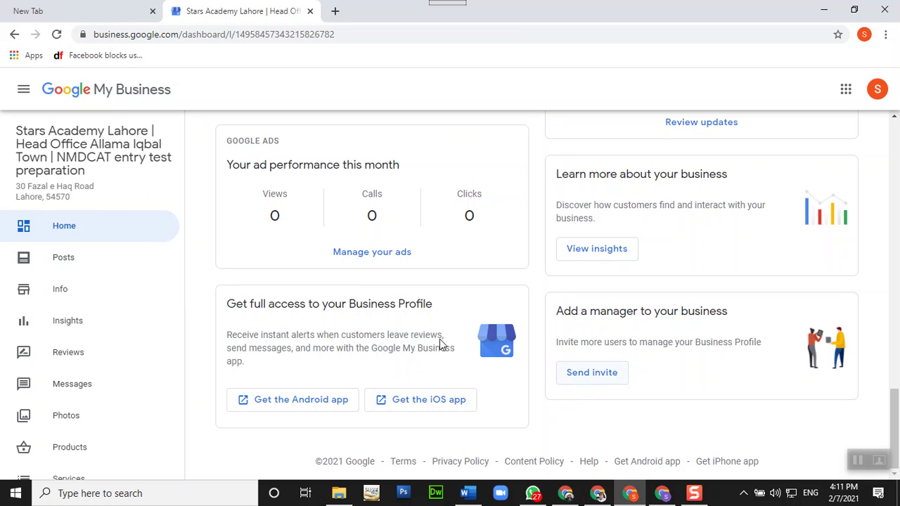
pyautogui.scroll(10, 373, 331)
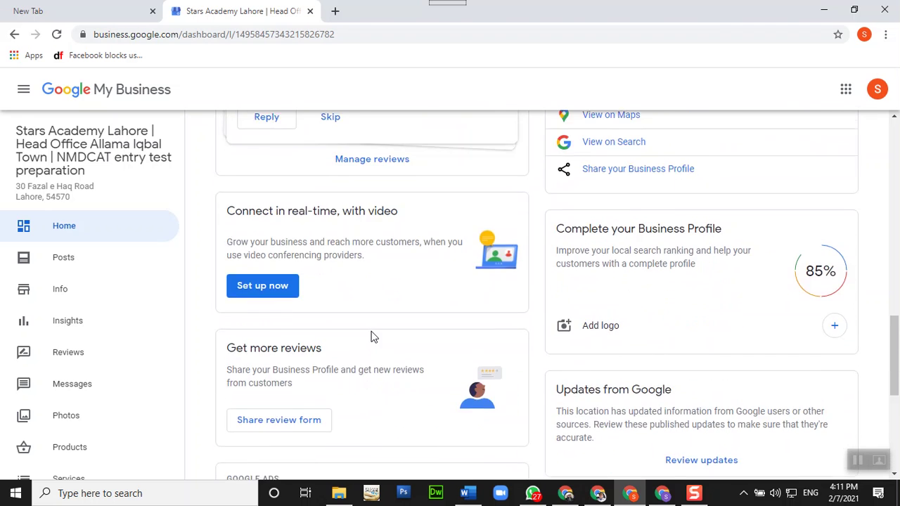
pyautogui.scroll(3, 373, 337)
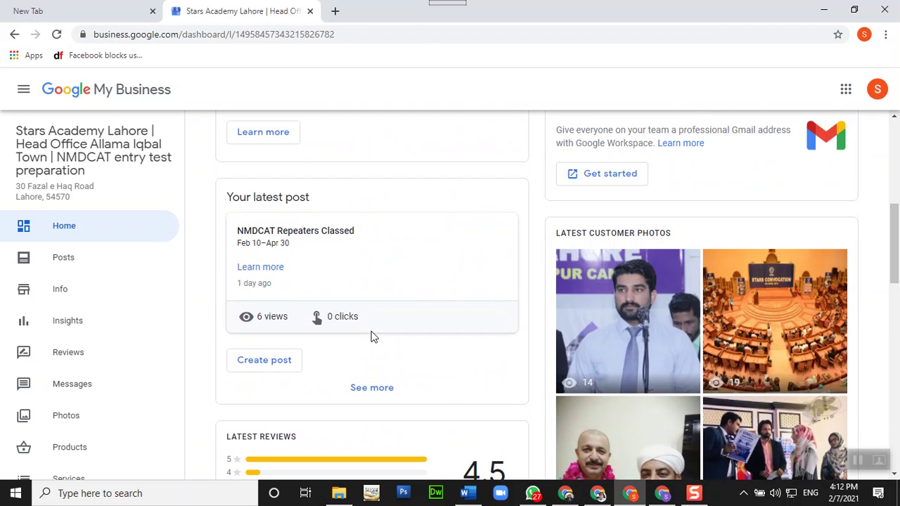
pyautogui.scroll(5, 373, 336)
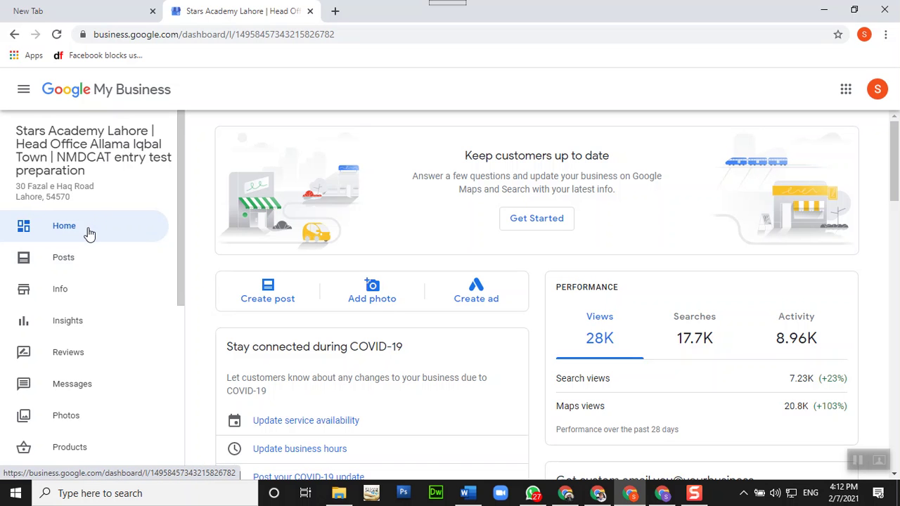
# Start a new COVID-19 update post from the listing's Posts section
pyautogui.click(64, 263)
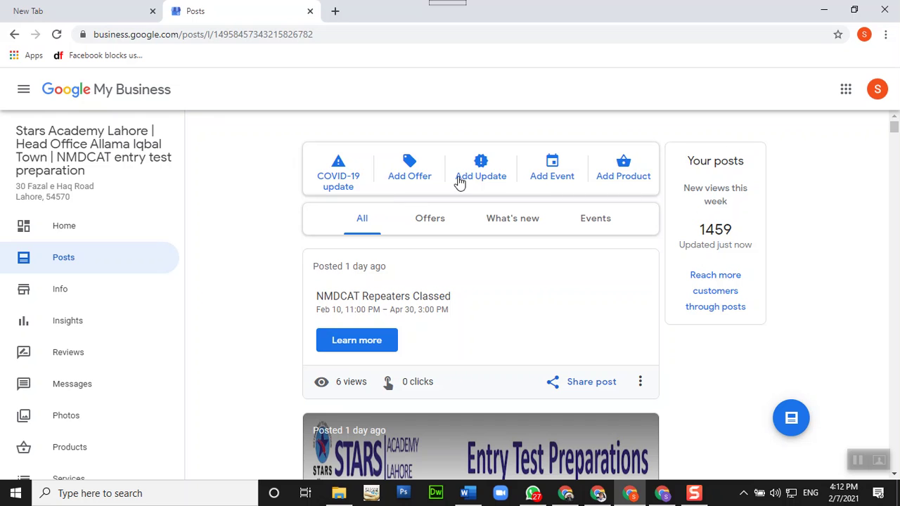
pyautogui.click(340, 185)
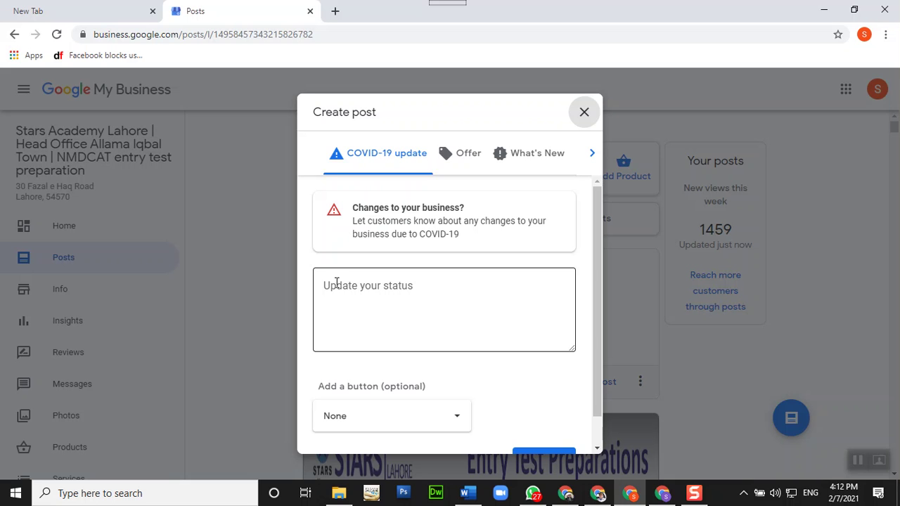
pyautogui.click(472, 168)
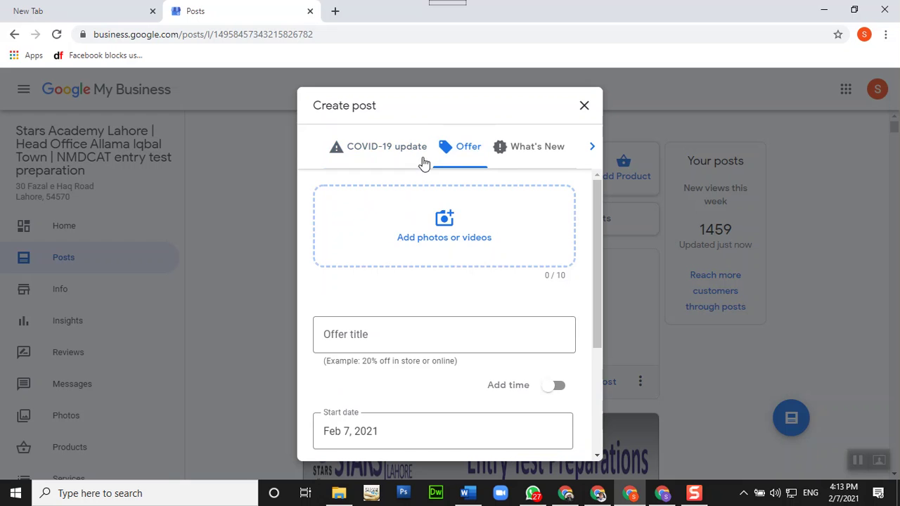
pyautogui.click(399, 149)
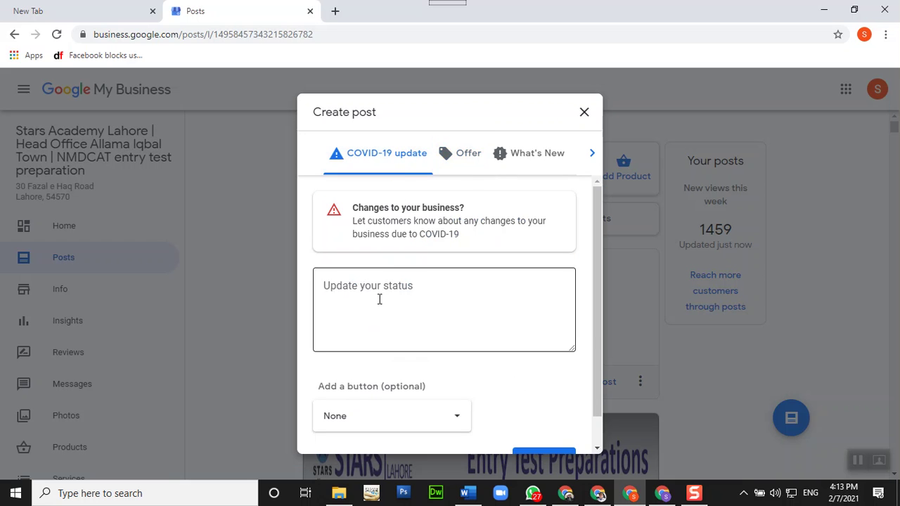
# Add a Buy button to the COVID-19 update post
pyautogui.click(362, 289)
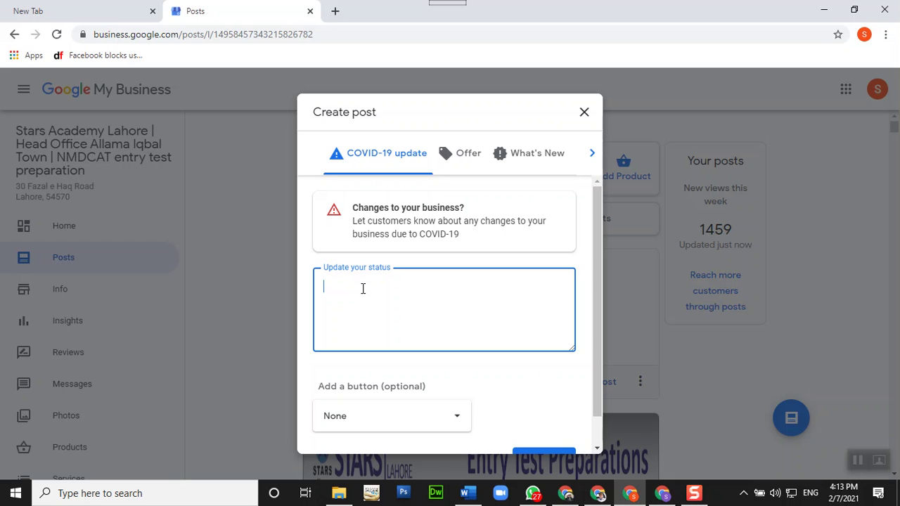
pyautogui.scroll(-1, 592, 245)
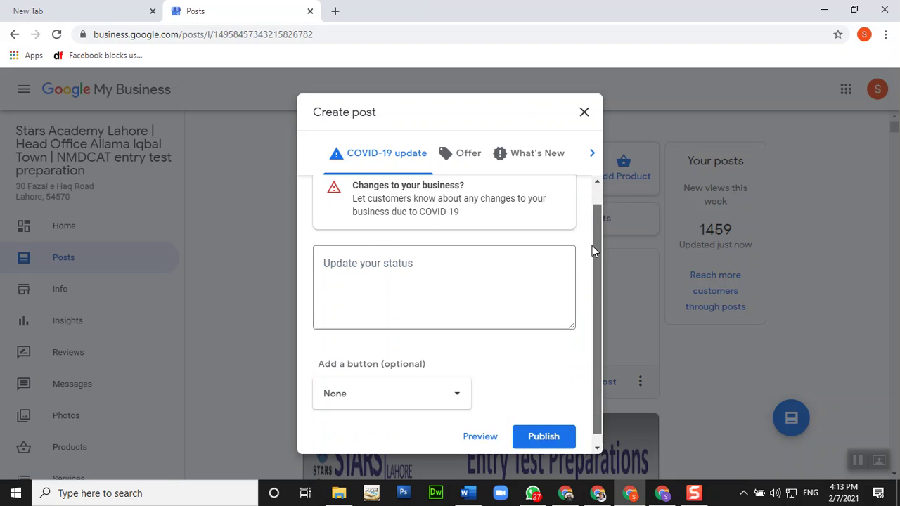
pyautogui.scroll(1, 366, 276)
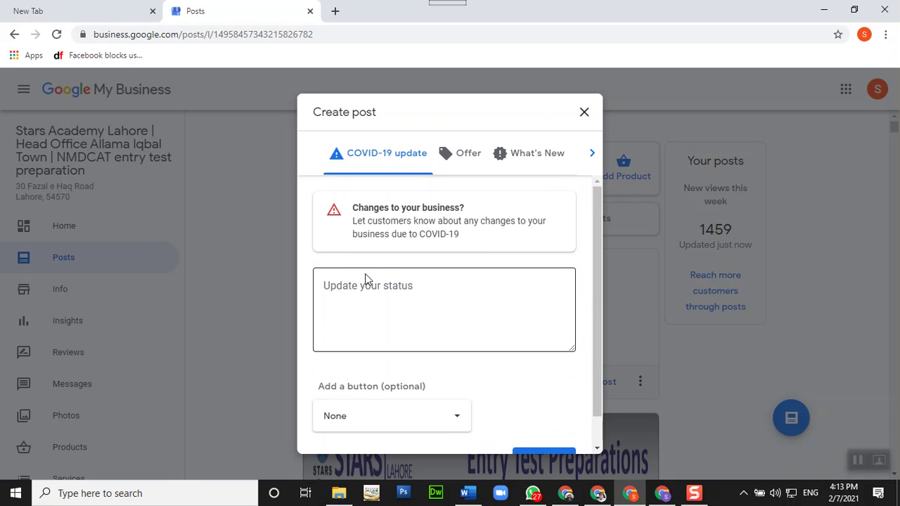
pyautogui.scroll(-1, 376, 380)
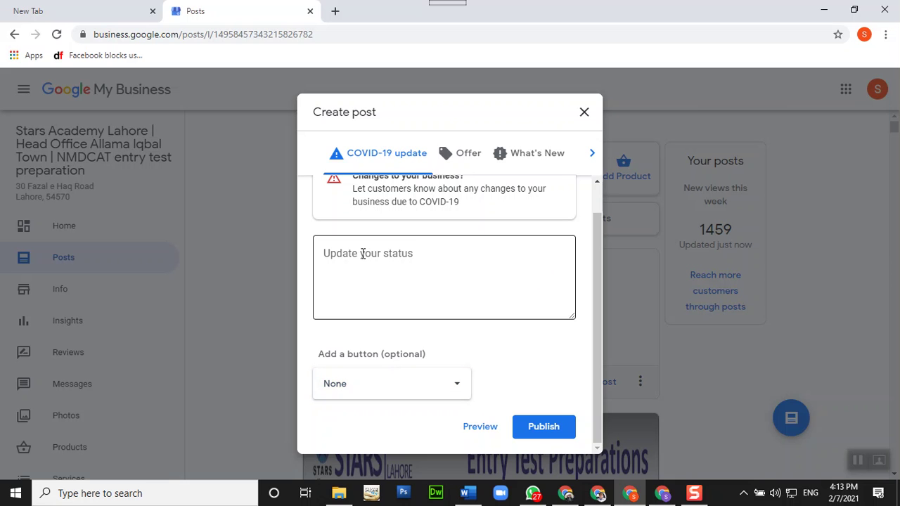
pyautogui.click(458, 389)
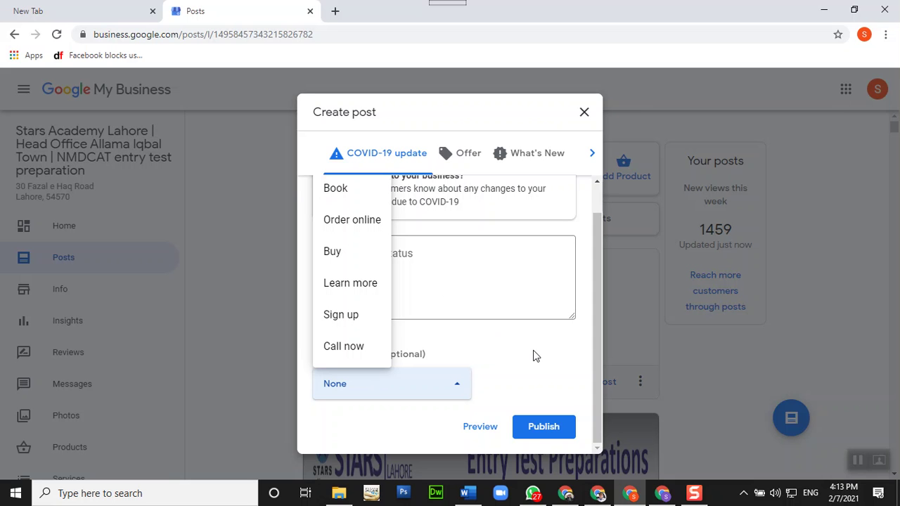
pyautogui.click(338, 254)
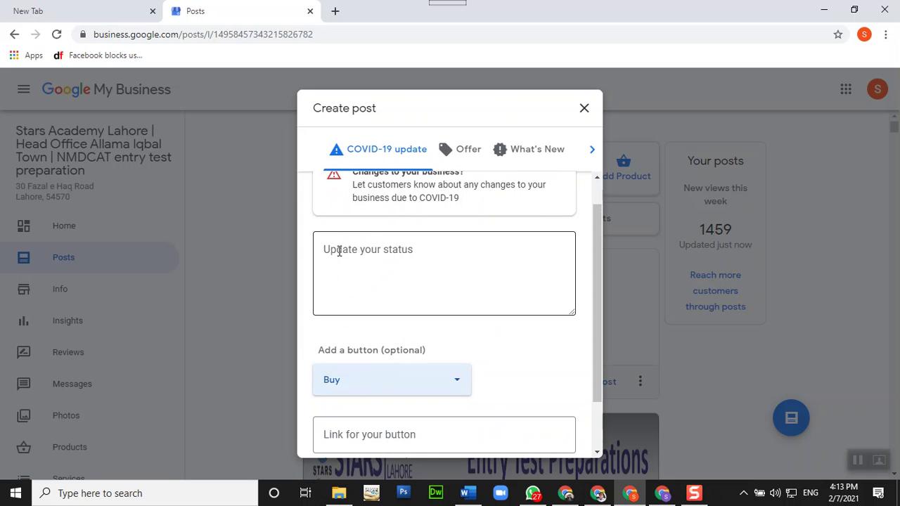
# Load starsentrytest.edu.pk in a new browser tab
pyautogui.click(334, 12)
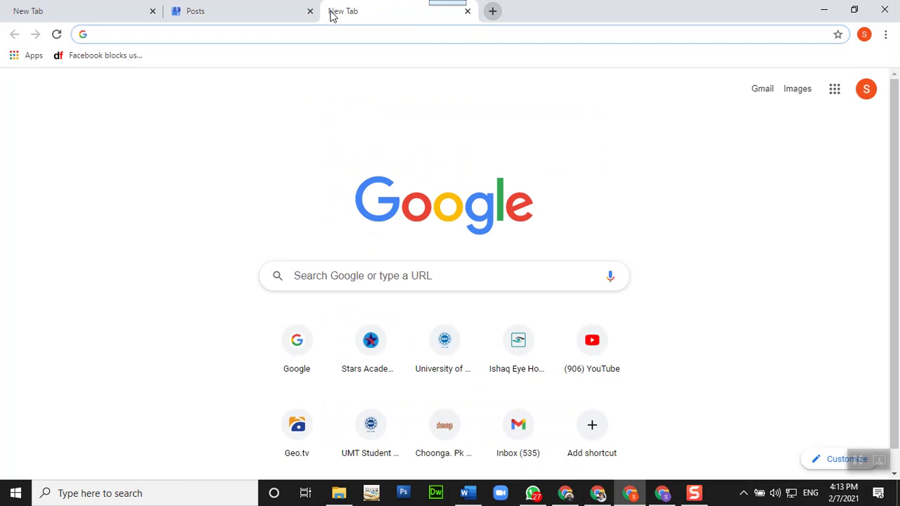
pyautogui.write('star')
pyautogui.press('Return')
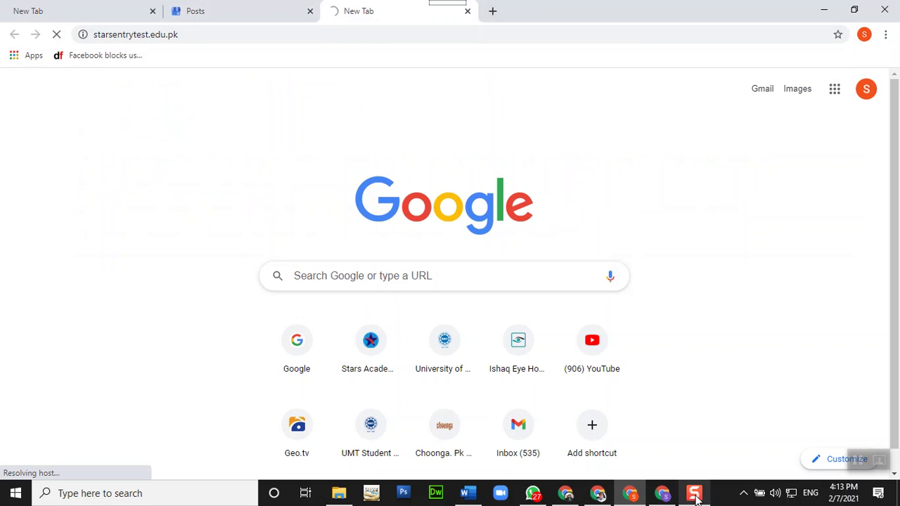
# Switch to the Chrome window listing the two eye clinics and load ishaqeyehospital.com in its Mobile WiFi tab
pyautogui.click(664, 494)
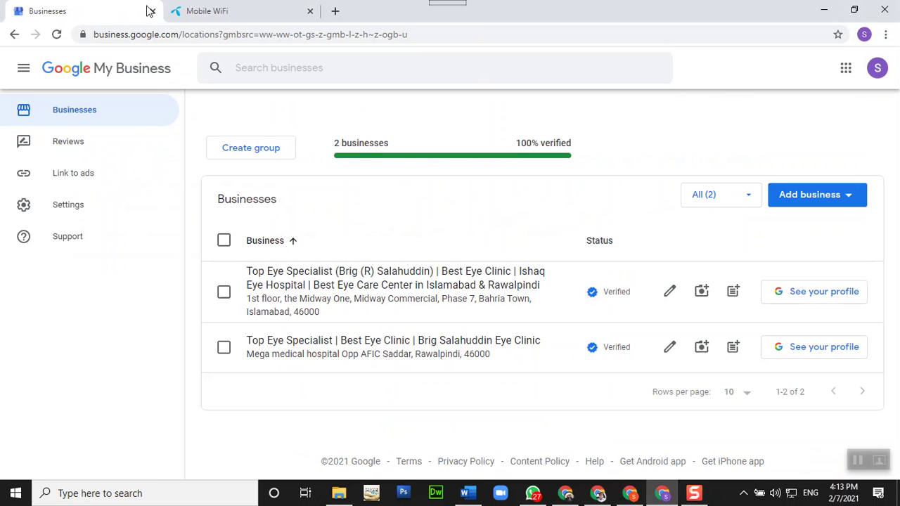
pyautogui.click(267, 11)
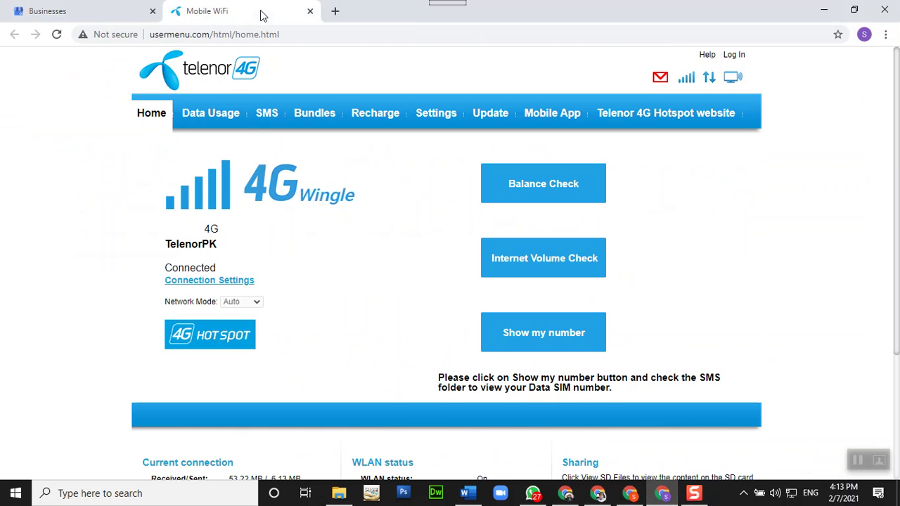
pyautogui.click(173, 33)
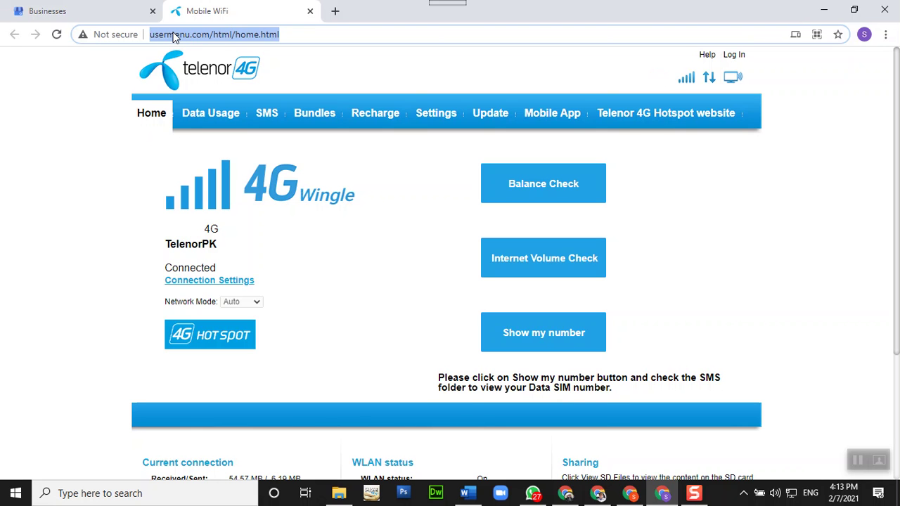
pyautogui.write('is')
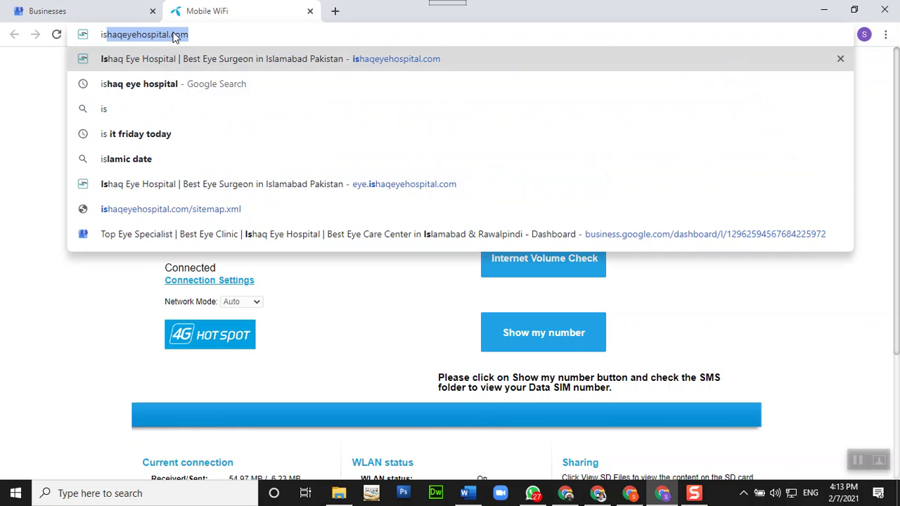
pyautogui.press('Return')
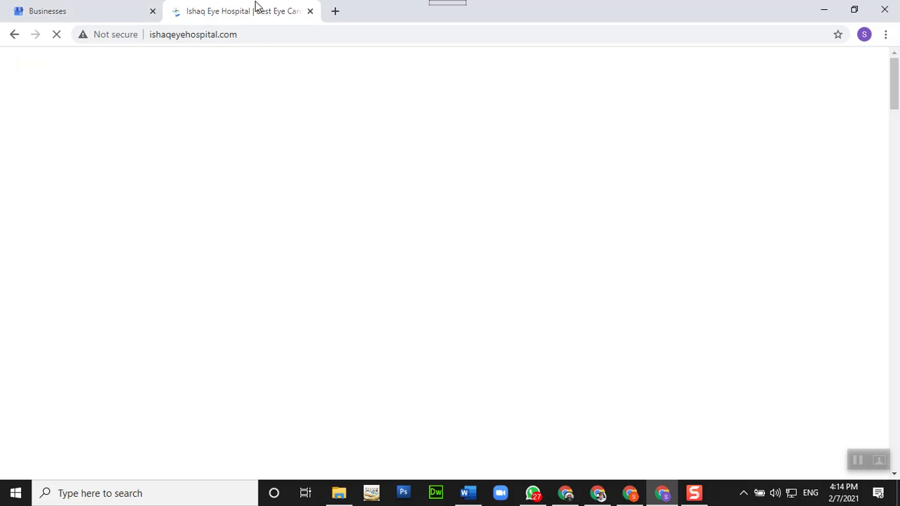
pyautogui.click(70, 10)
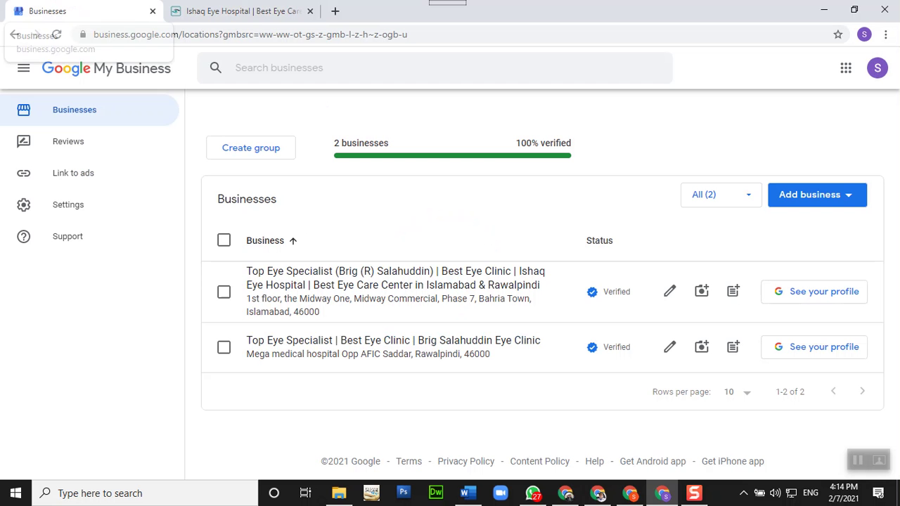
pyautogui.click(218, 12)
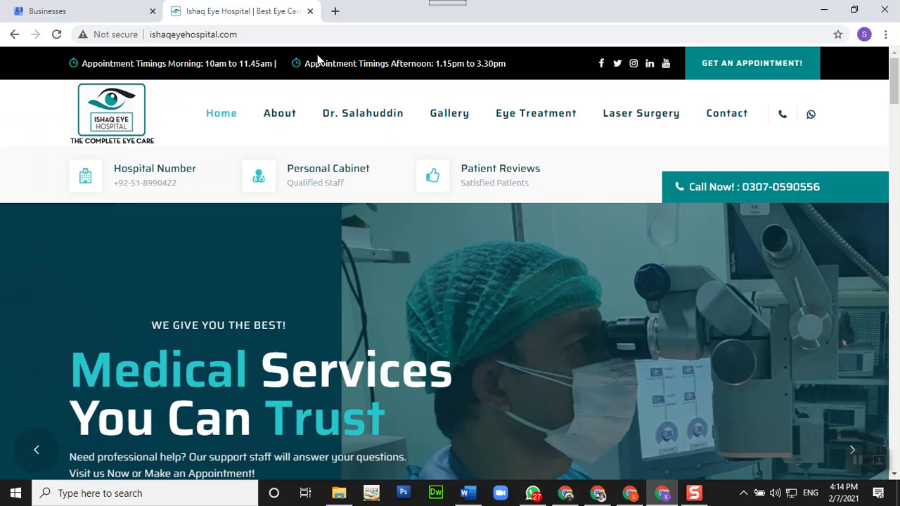
# Open the Ishaq Eye Hospital site's Get an Appointment page and copy its web address
pyautogui.click(738, 64)
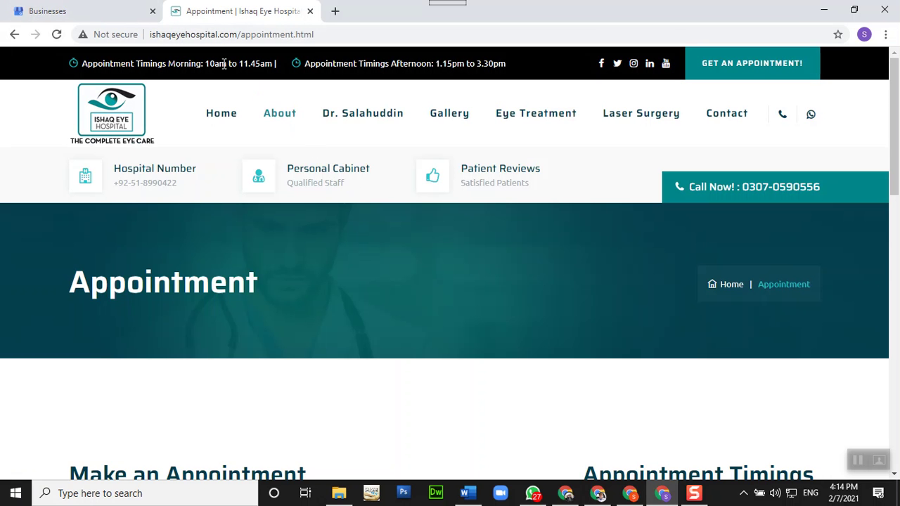
pyautogui.click(200, 37)
pyautogui.rightClick(199, 36)
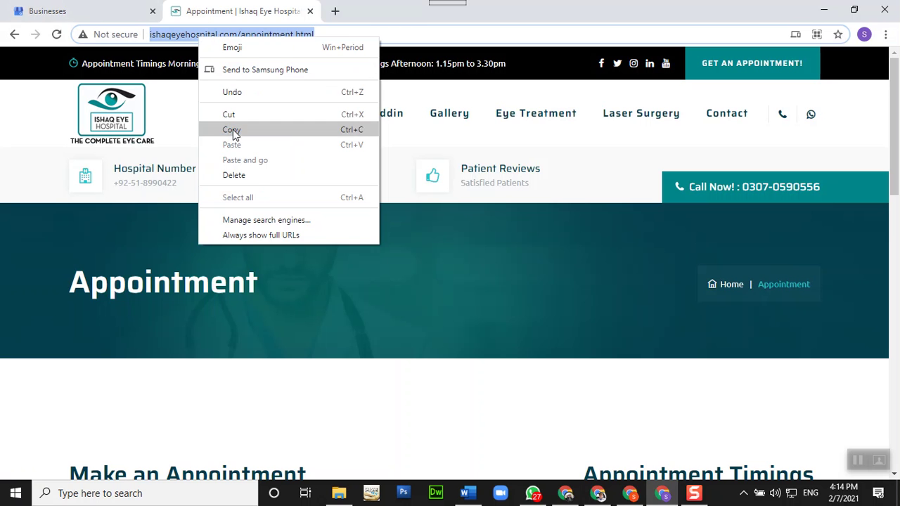
pyautogui.click(232, 131)
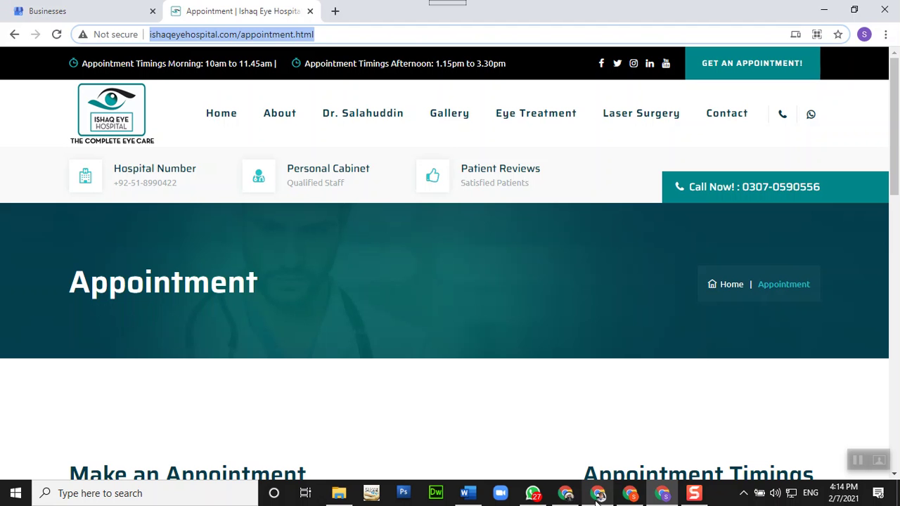
# Return to the Stars Academy post draft in the other Chrome window and change its button to Learn more
pyautogui.click(629, 496)
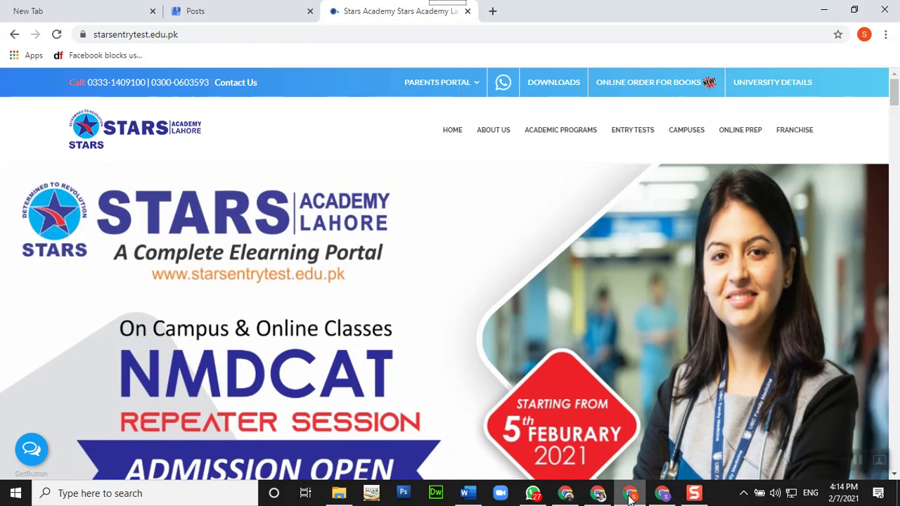
pyautogui.click(204, 10)
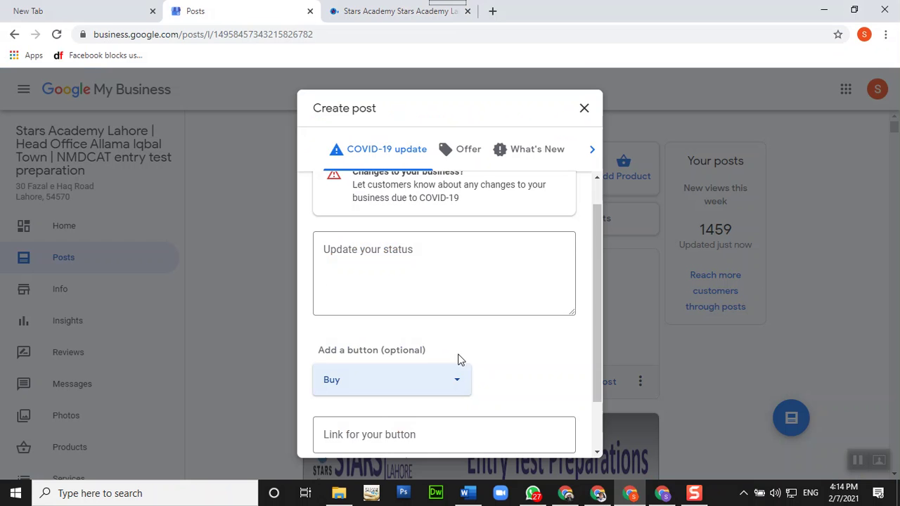
pyautogui.scroll(-1, 460, 359)
pyautogui.click(458, 323)
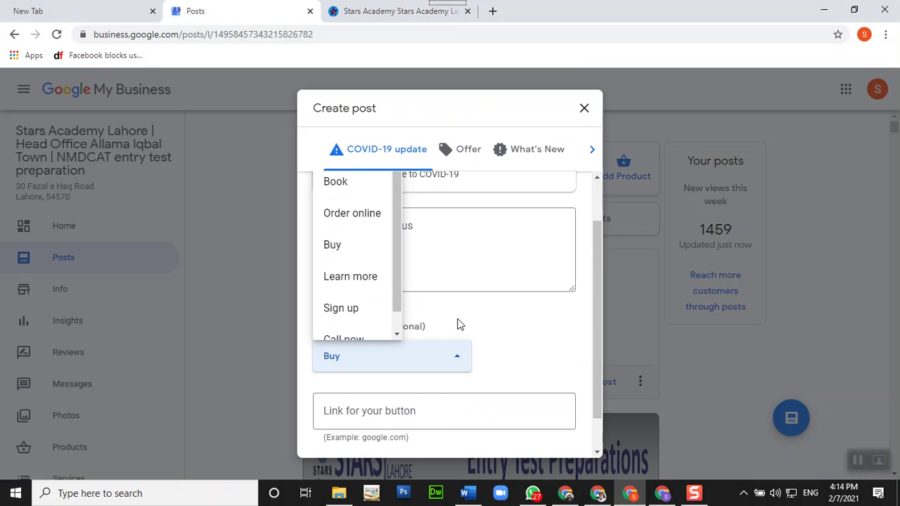
pyautogui.scroll(1, 380, 275)
pyautogui.scroll(-2, 381, 275)
pyautogui.scroll(-1, 394, 255)
pyautogui.scroll(1, 394, 255)
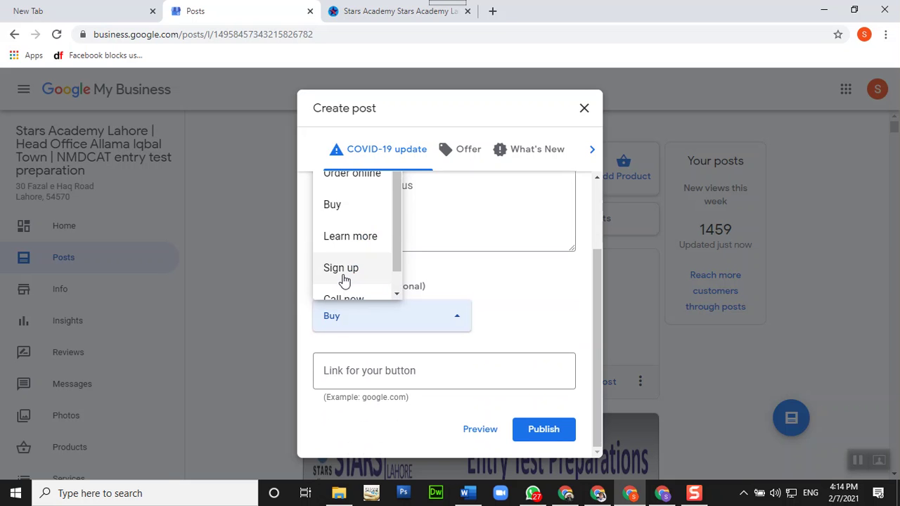
pyautogui.click(344, 239)
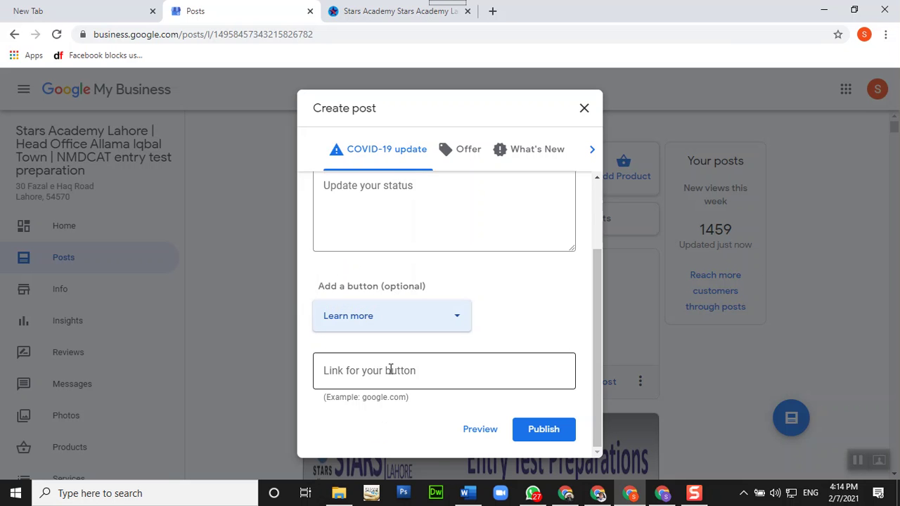
pyautogui.click(519, 362)
pyautogui.hotkey('ctrl', 'v')
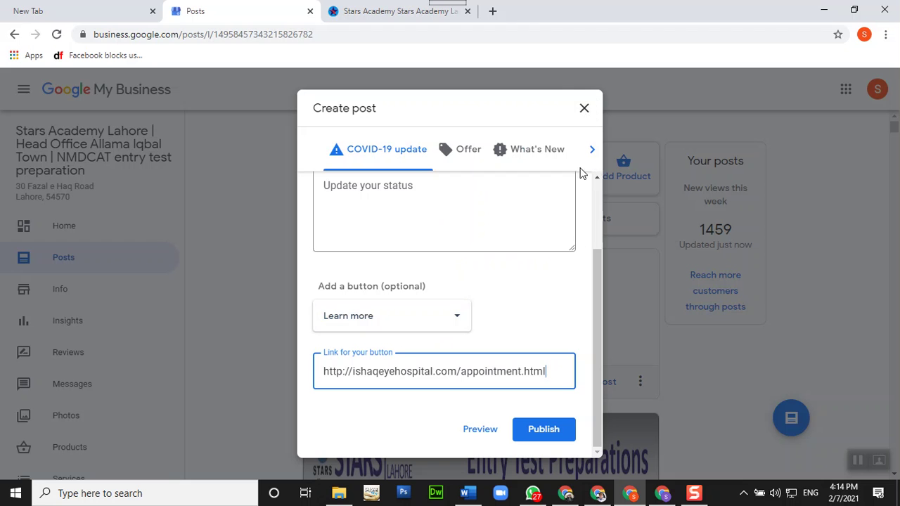
pyautogui.click(584, 111)
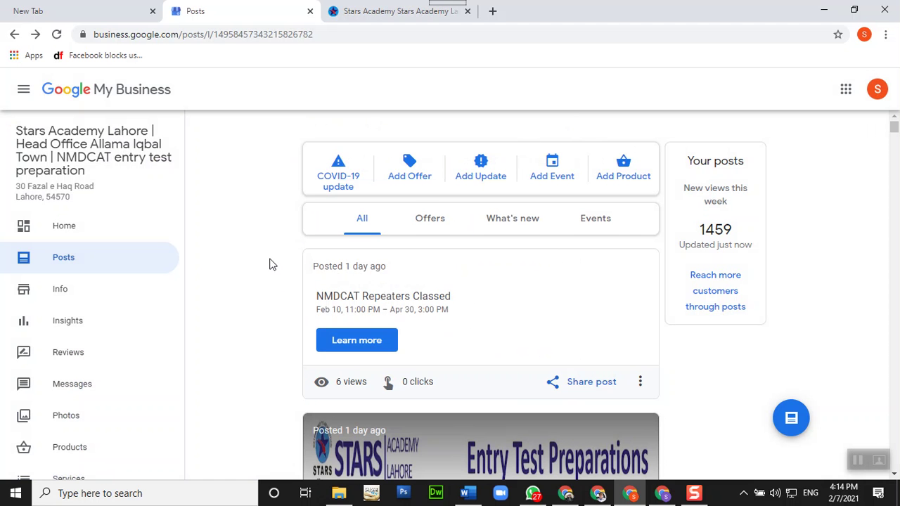
# Review the listing's existing posts of all types, examining their content, buttons, views and clicks, and return to the newest post
pyautogui.scroll(-5, 382, 301)
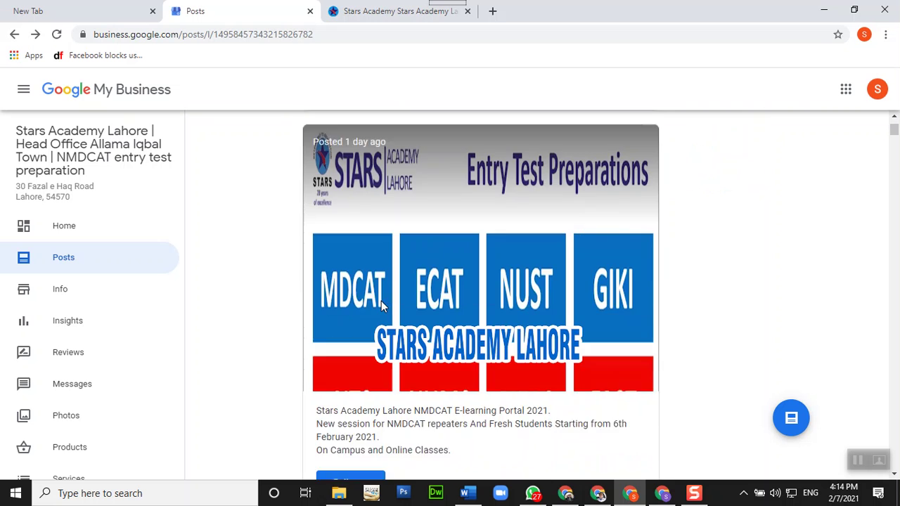
pyautogui.scroll(-13, 381, 304)
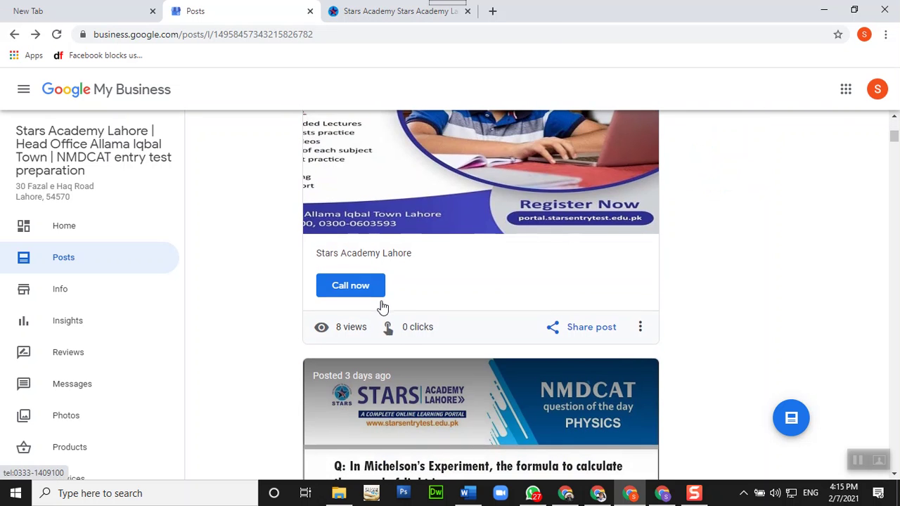
pyautogui.scroll(-8, 384, 307)
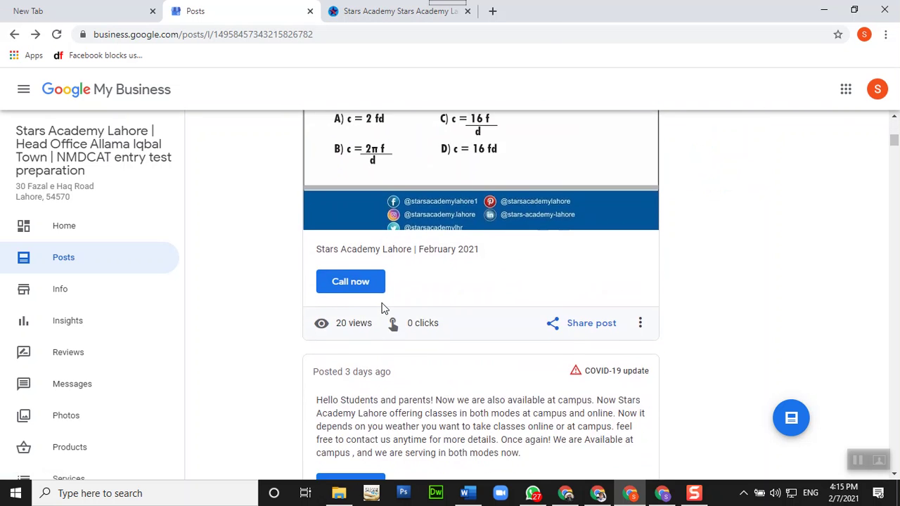
pyautogui.scroll(-3, 382, 304)
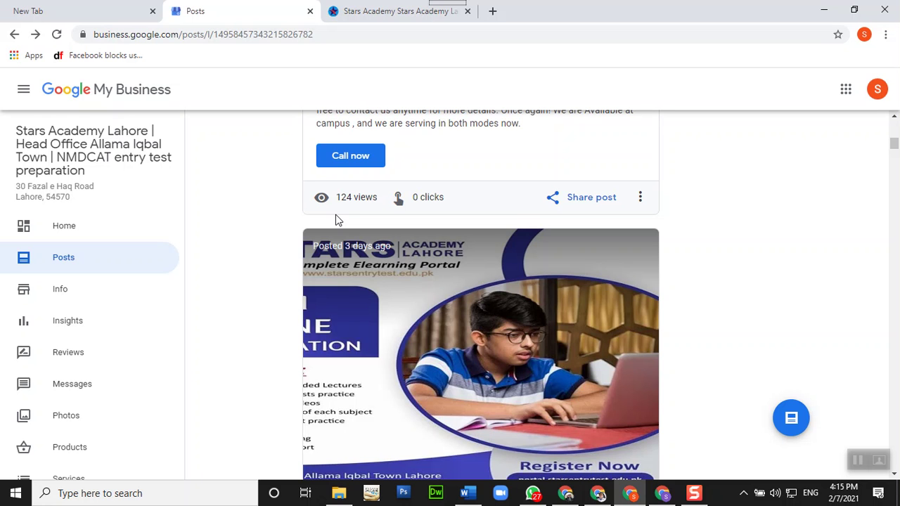
pyautogui.scroll(5, 336, 214)
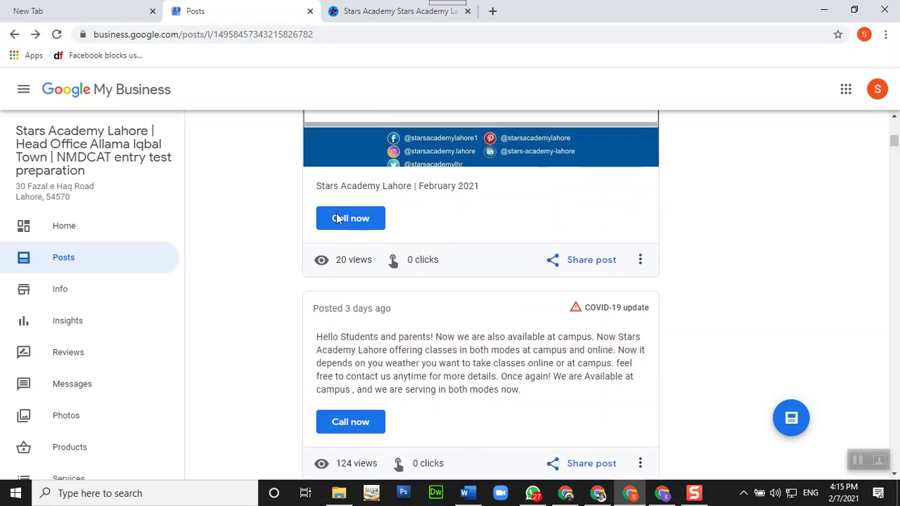
pyautogui.scroll(-6, 336, 220)
pyautogui.scroll(5, 336, 218)
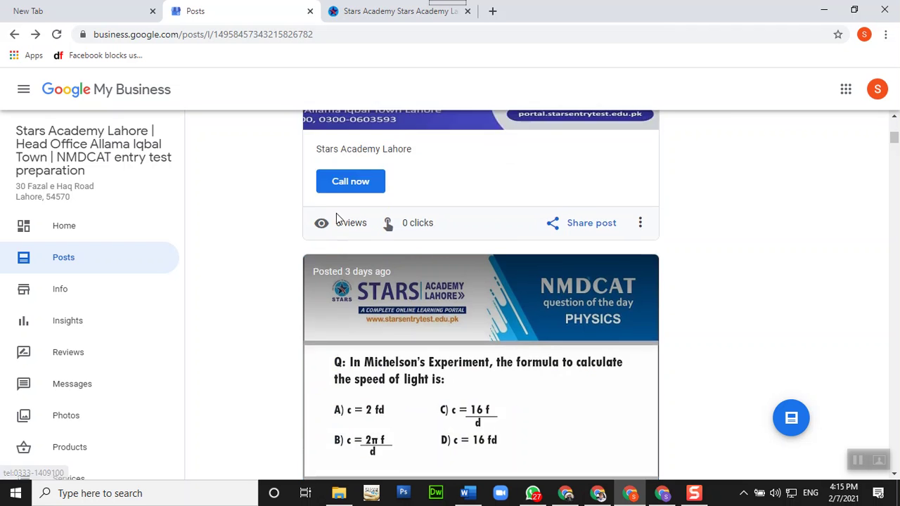
pyautogui.scroll(-2, 336, 218)
pyautogui.scroll(-10, 336, 218)
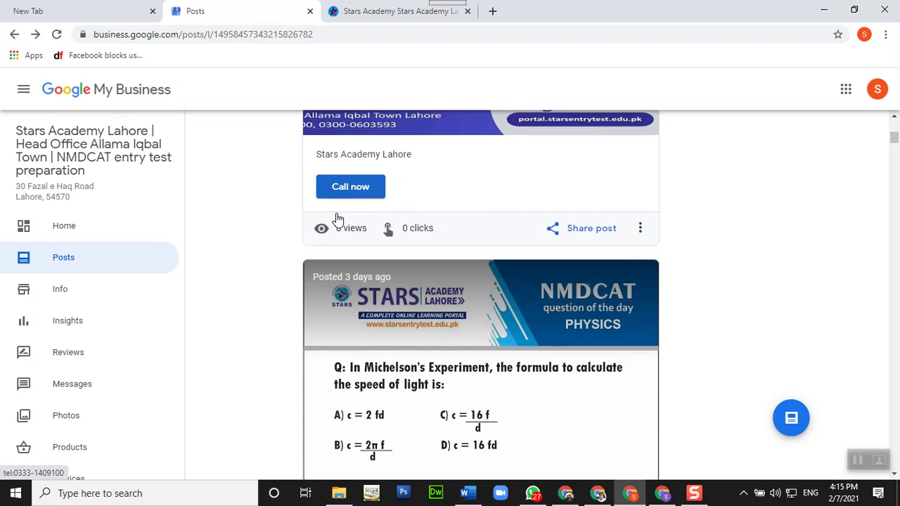
pyautogui.scroll(-10, 337, 220)
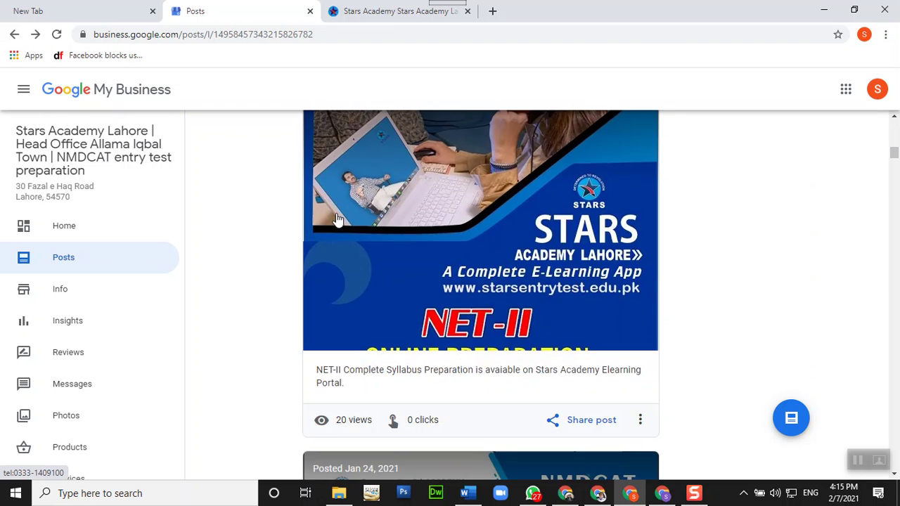
pyautogui.scroll(-10, 338, 217)
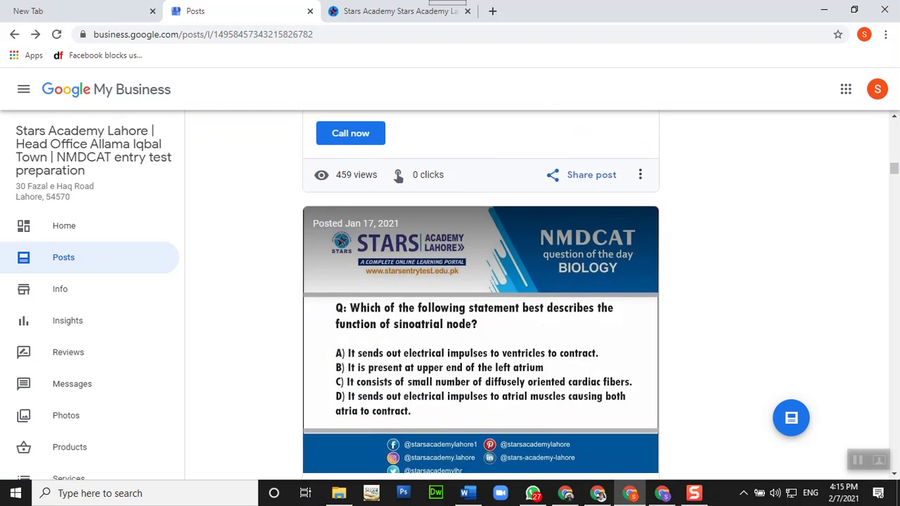
pyautogui.scroll(-5, 336, 218)
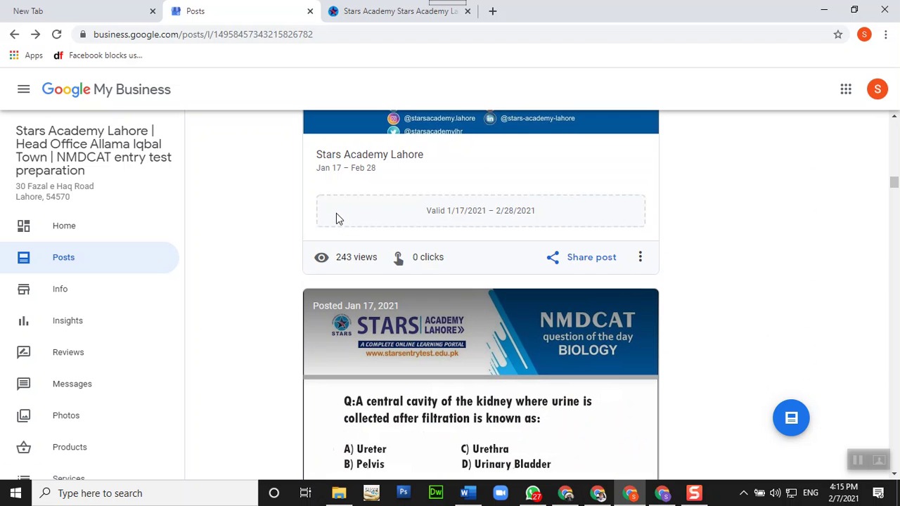
pyautogui.scroll(-10, 375, 267)
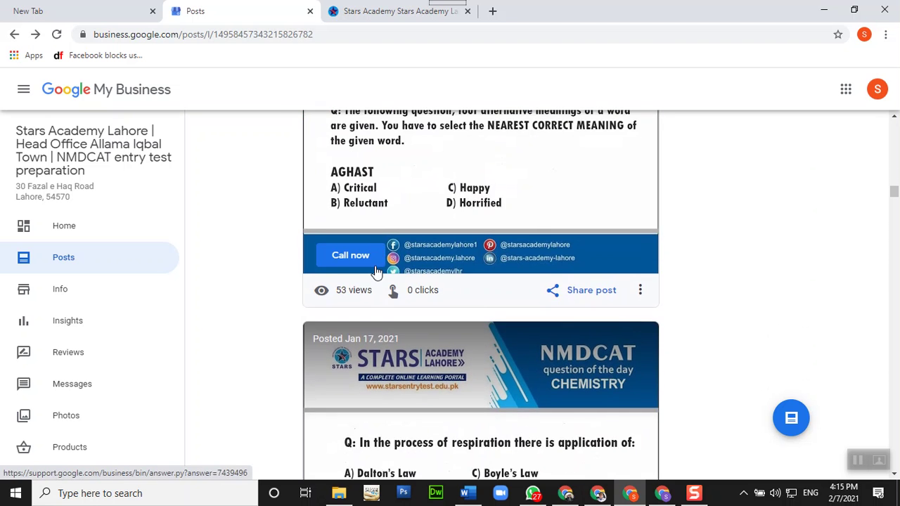
pyautogui.scroll(-5, 376, 270)
pyautogui.scroll(-4, 375, 270)
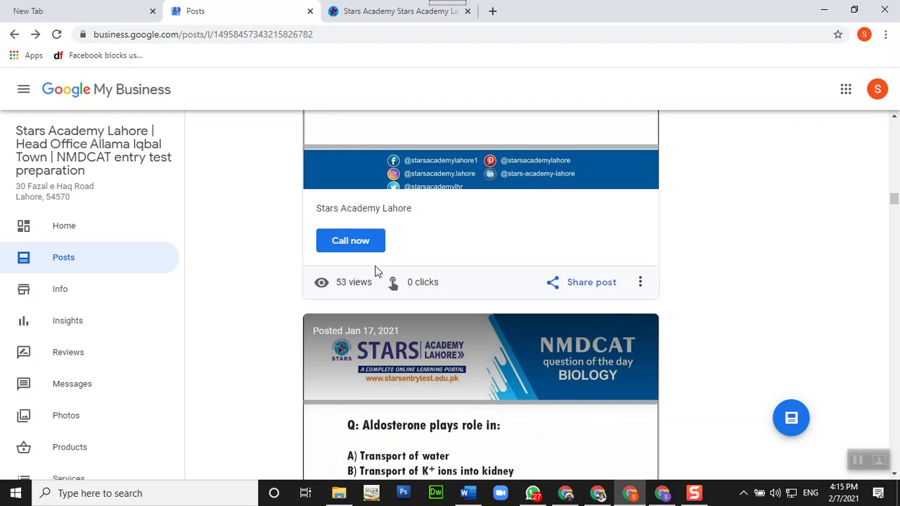
pyautogui.scroll(-20, 376, 272)
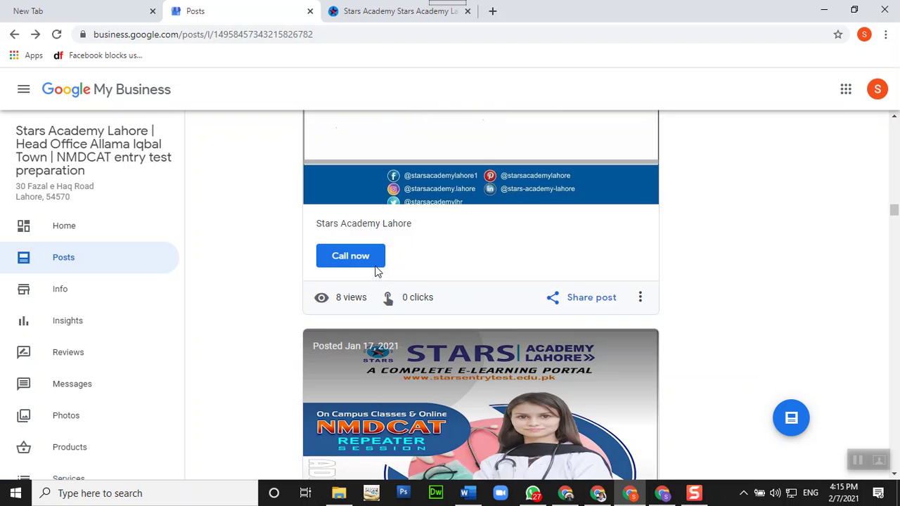
pyautogui.scroll(-12, 376, 273)
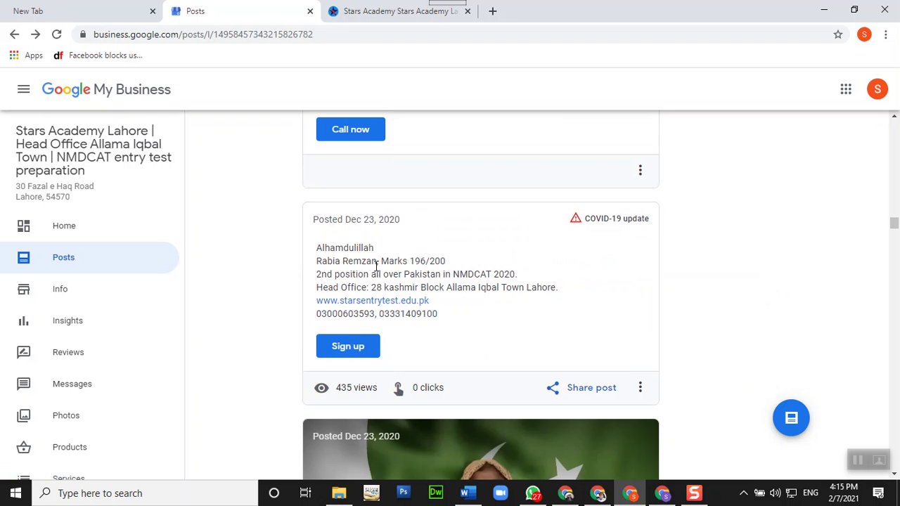
pyautogui.scroll(-5, 377, 267)
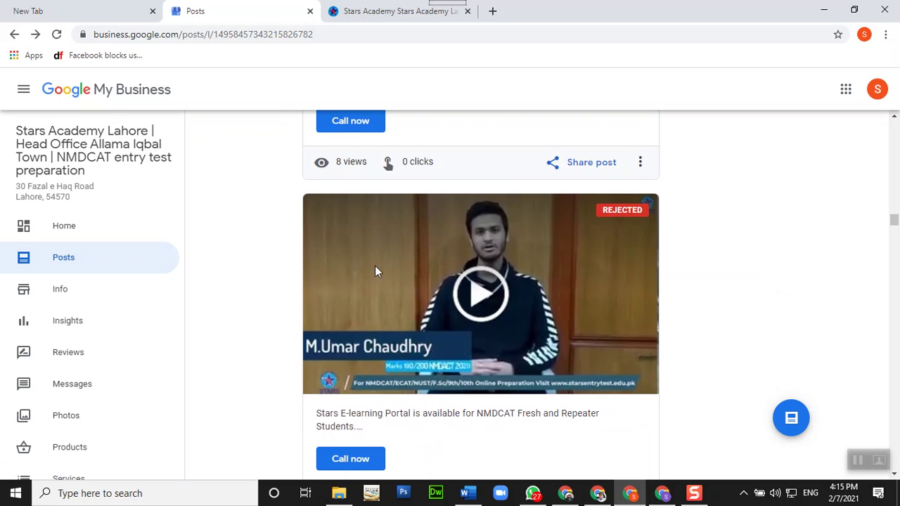
pyautogui.scroll(-8, 375, 266)
pyautogui.scroll(-2, 376, 267)
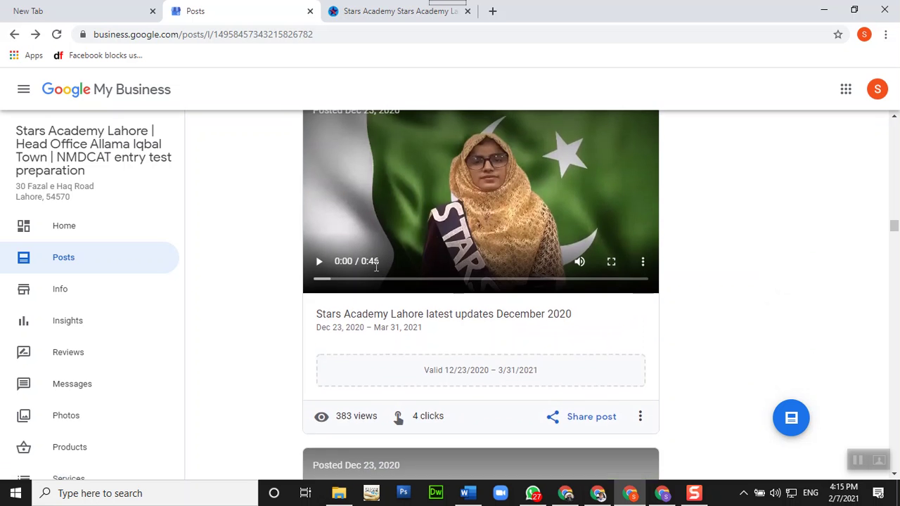
pyautogui.scroll(-2, 375, 266)
pyautogui.scroll(-3, 374, 265)
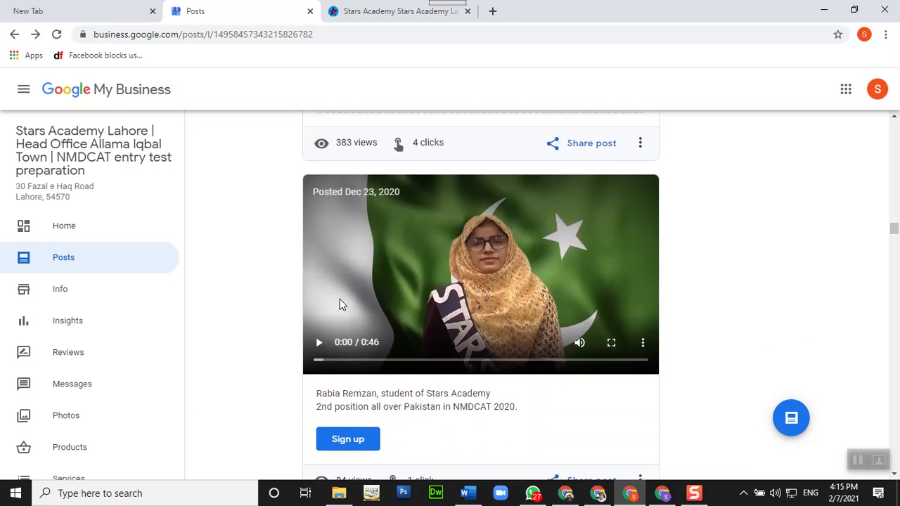
pyautogui.scroll(-2, 343, 306)
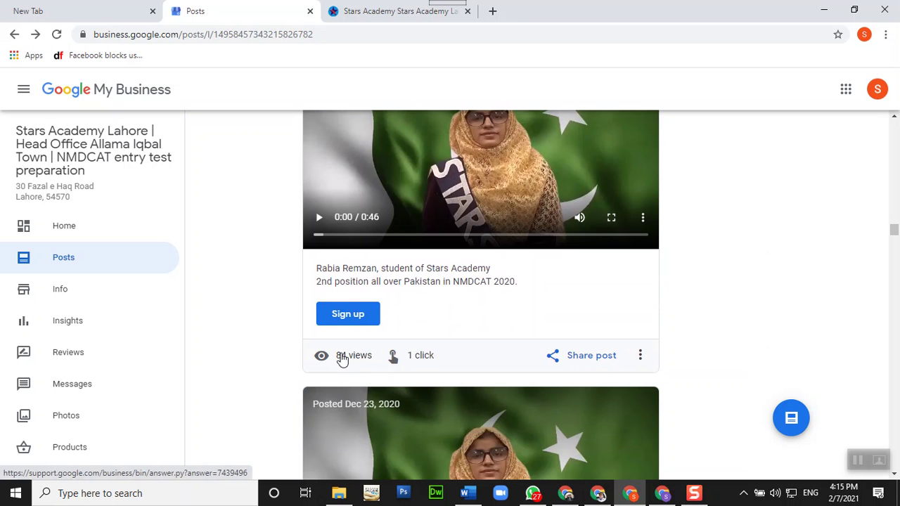
pyautogui.scroll(-5, 345, 355)
pyautogui.scroll(-3, 349, 354)
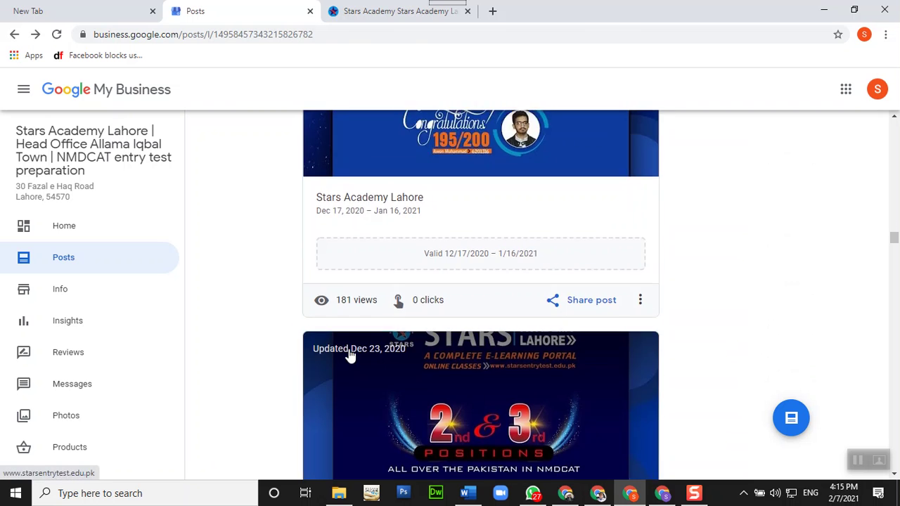
pyautogui.scroll(-5, 349, 349)
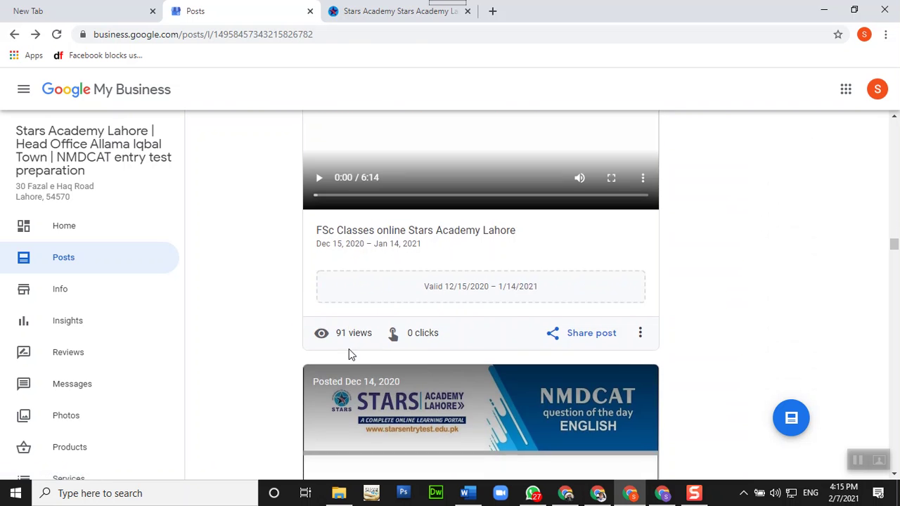
pyautogui.scroll(20, 349, 349)
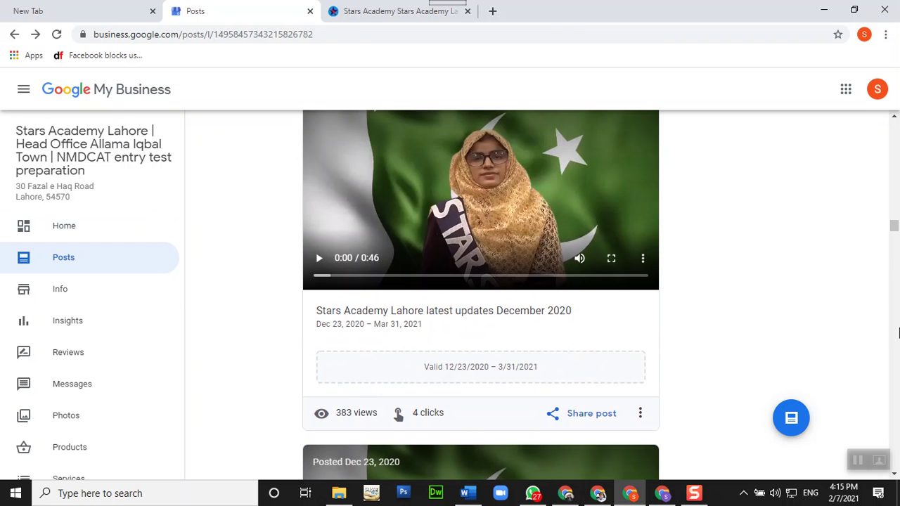
pyautogui.scroll(-5, 893, 225)
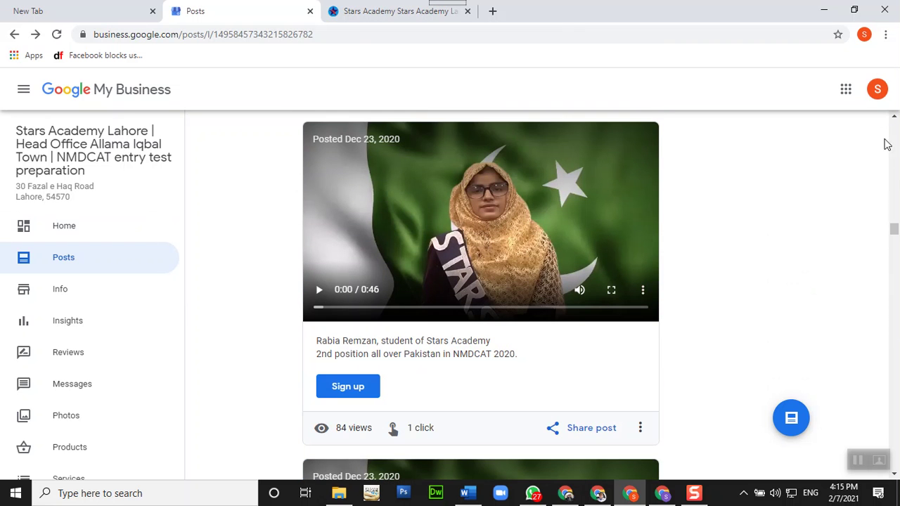
pyautogui.moveTo(893, 231); pyautogui.dragTo(890, 120)
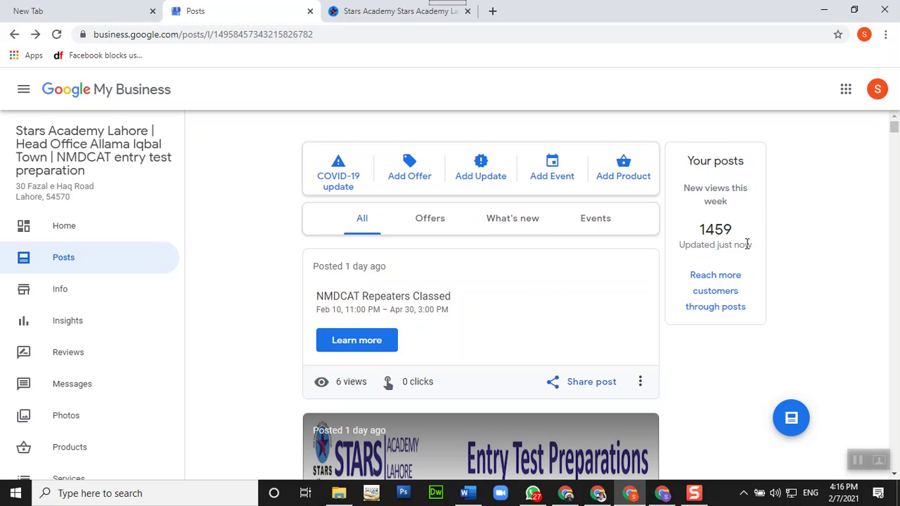
# Filter the posts to Offers and examine the listed offers with their validity dates, views and clicks
pyautogui.click(449, 222)
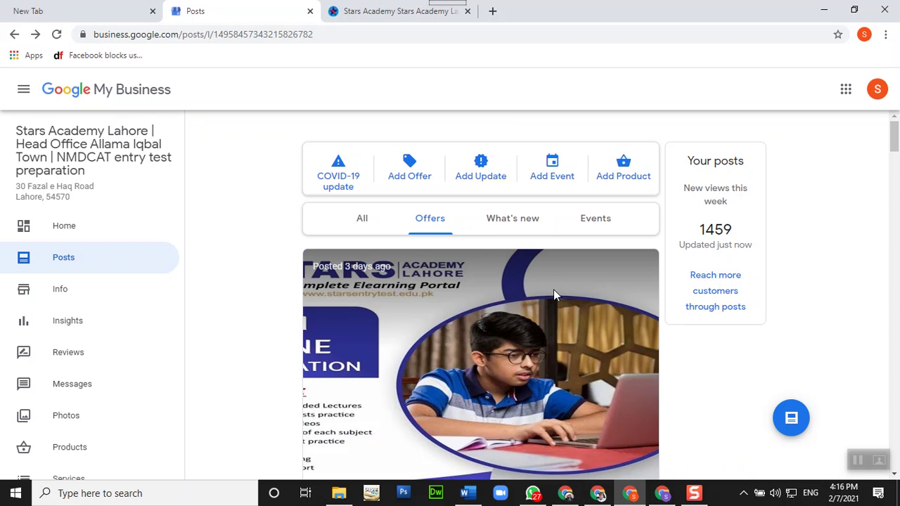
pyautogui.scroll(-4, 553, 296)
pyautogui.scroll(4, 556, 295)
pyautogui.scroll(-4, 554, 294)
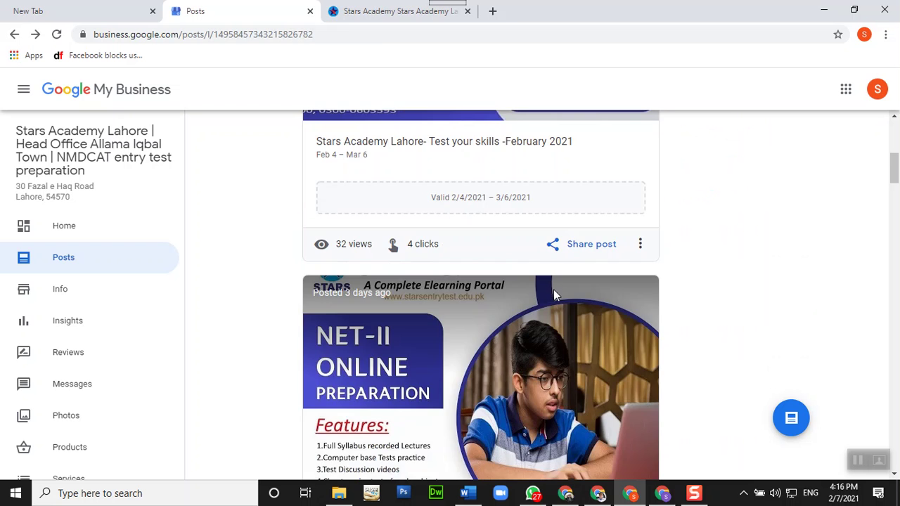
# Look through the remaining offers and return to the beginning of the posts list
pyautogui.scroll(-8, 553, 289)
pyautogui.scroll(-3, 553, 289)
pyautogui.scroll(-3, 554, 296)
pyautogui.scroll(13, 555, 296)
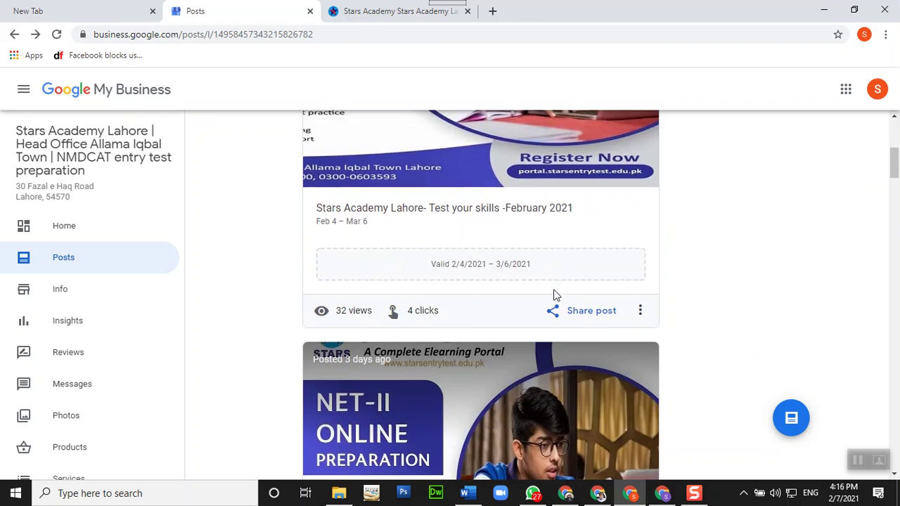
pyautogui.scroll(5, 554, 294)
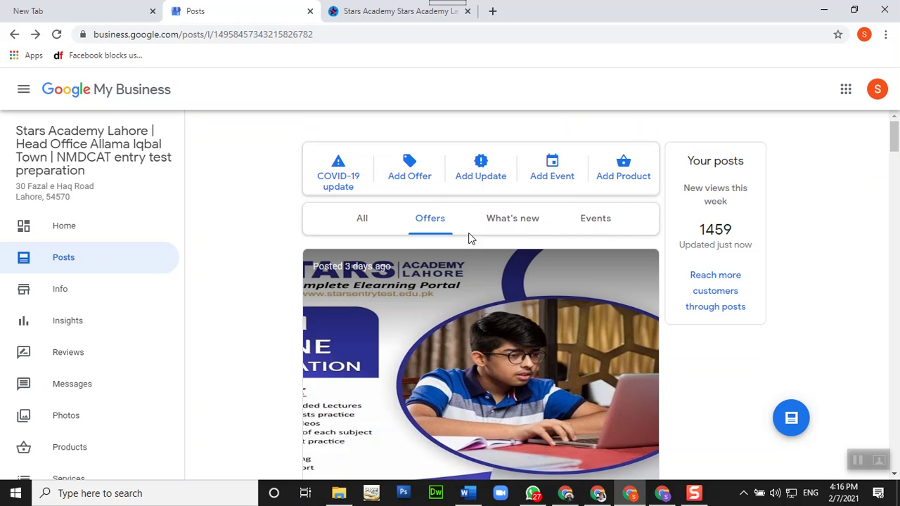
# Filter the posts to What's new and examine the listed updates with their buttons, views and clicks
pyautogui.click(531, 222)
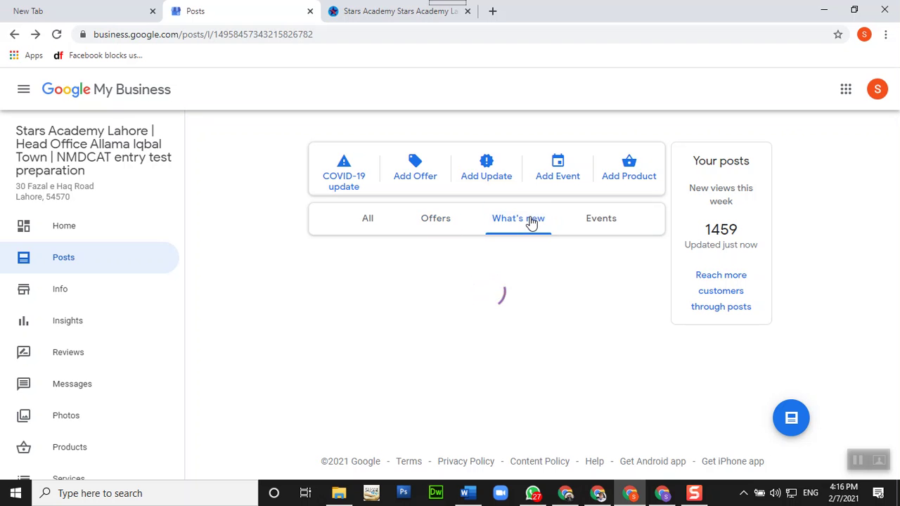
pyautogui.scroll(-15, 433, 324)
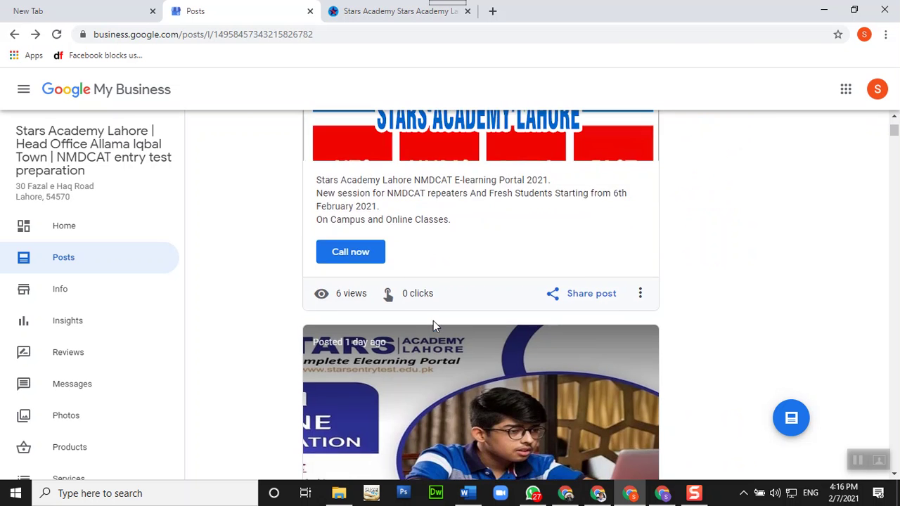
pyautogui.scroll(-10, 434, 326)
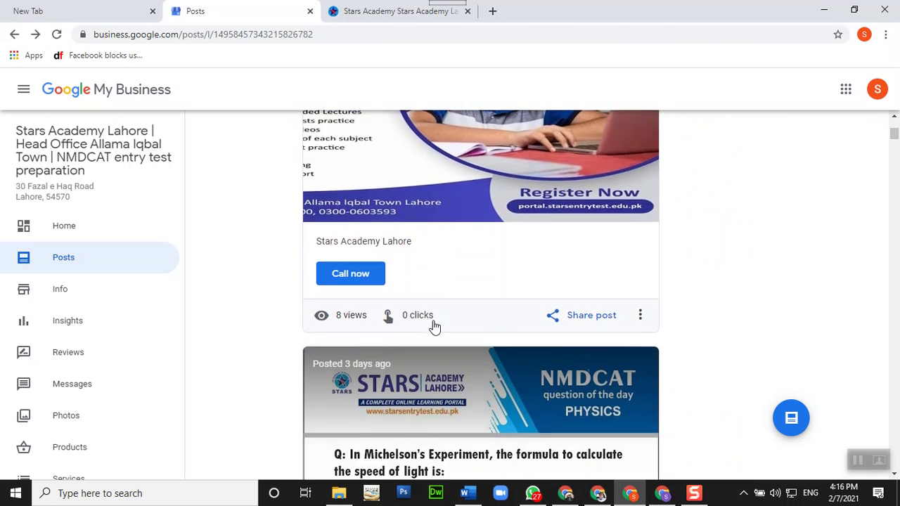
pyautogui.scroll(20, 434, 327)
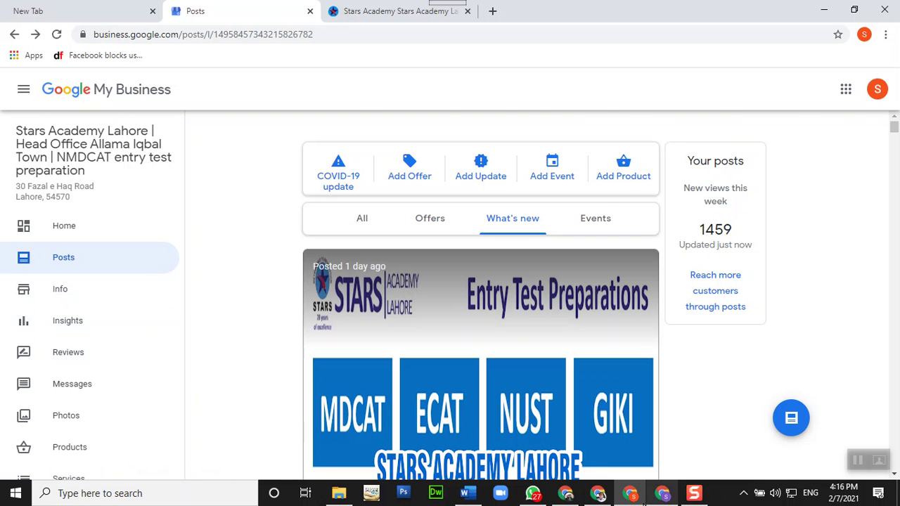
# Switch to the other Chrome window and open the Ishaq Eye Hospital listing in Bahria Town from the businesses list
pyautogui.click(631, 494)
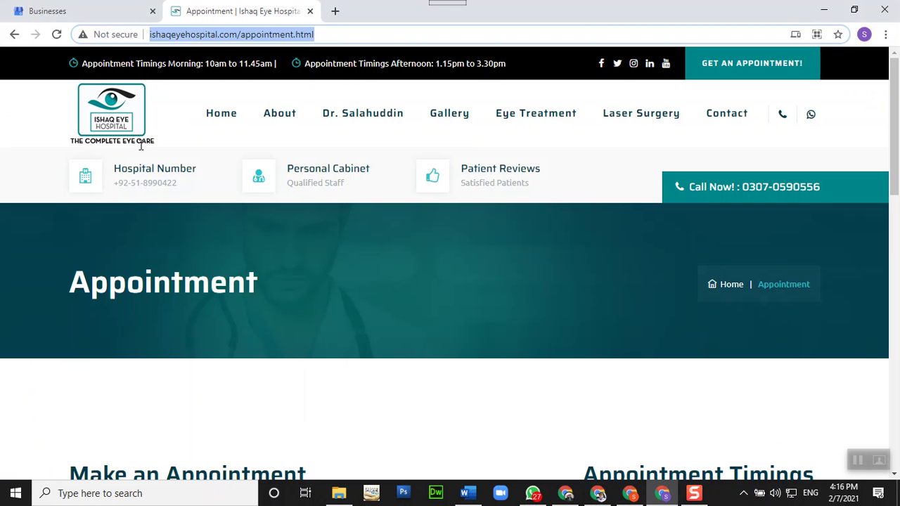
pyautogui.click(84, 11)
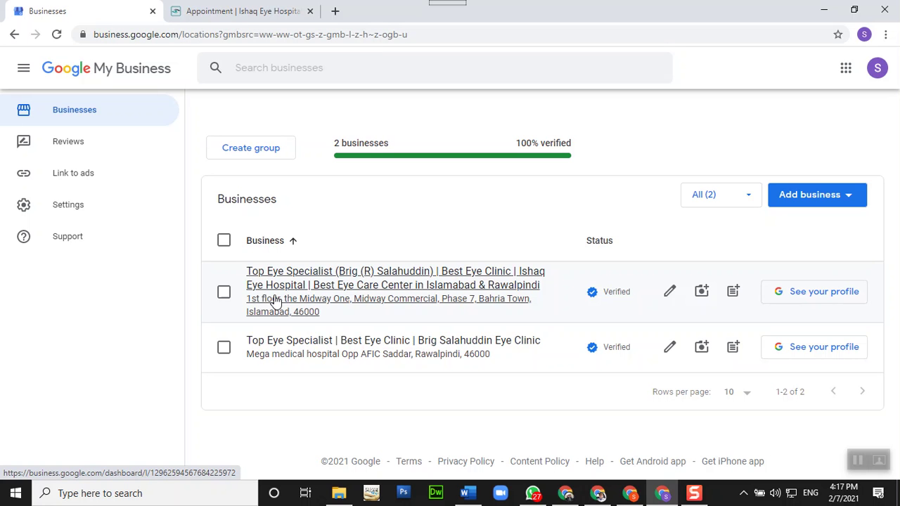
pyautogui.click(389, 285)
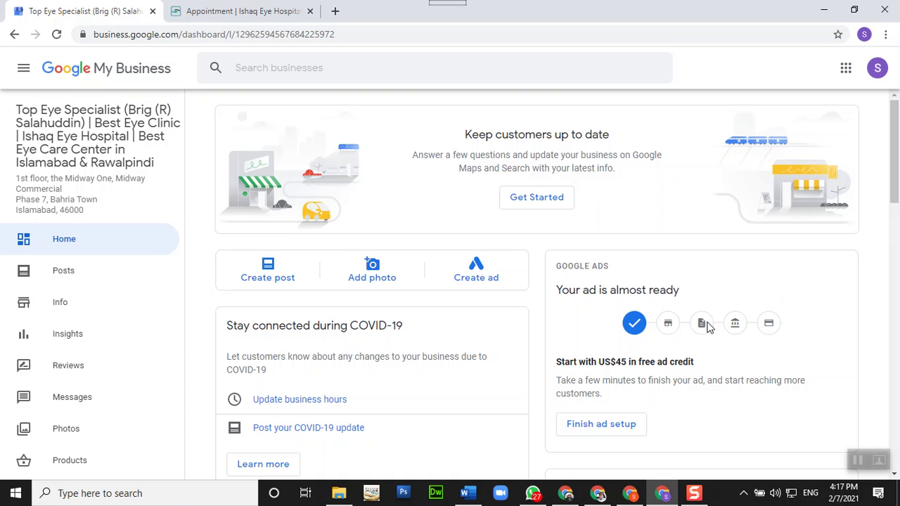
# Examine the listing's home dashboard, covering the ad setup, COVID-19 options, latest post, and performance figures for views, searches and activity
pyautogui.scroll(-4, 724, 321)
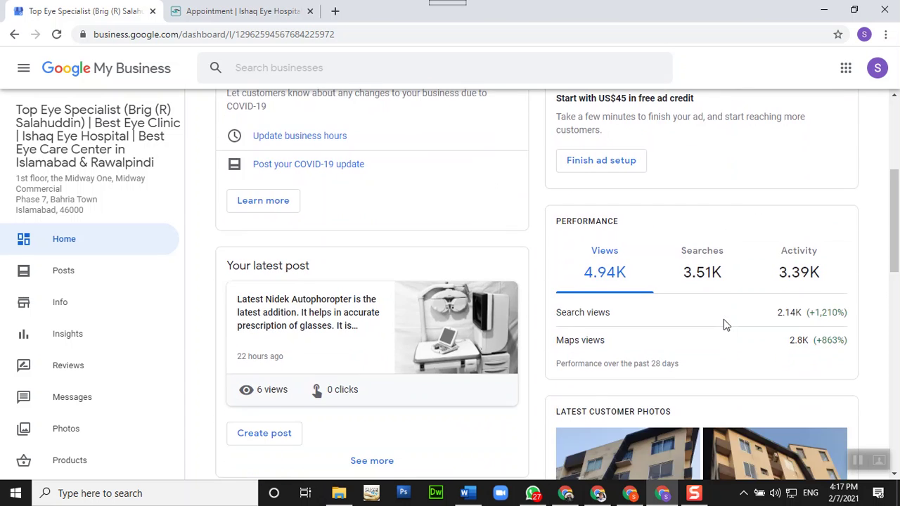
pyautogui.scroll(4, 724, 319)
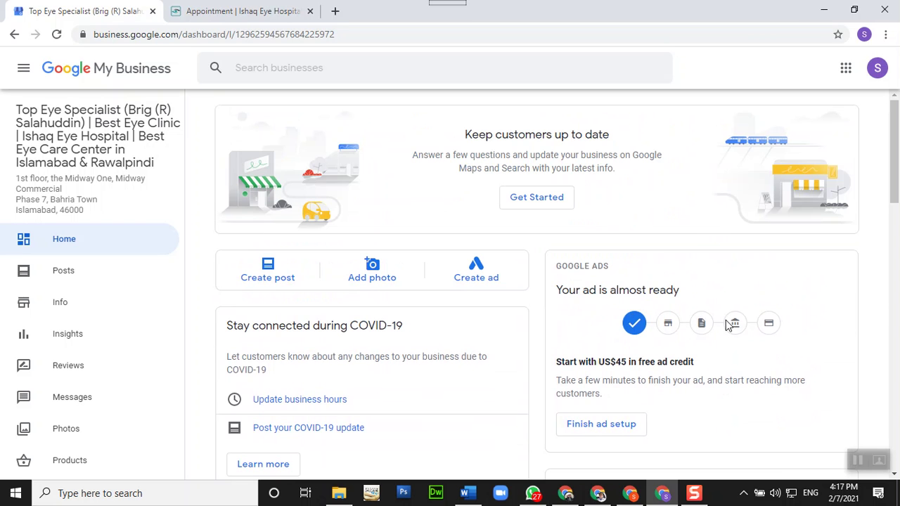
pyautogui.scroll(-4, 728, 325)
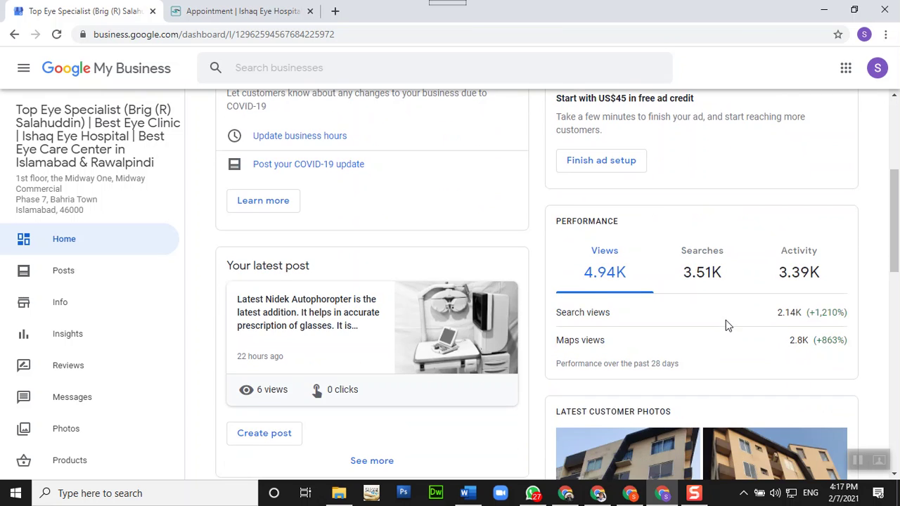
pyautogui.scroll(1, 728, 324)
pyautogui.scroll(2, 726, 319)
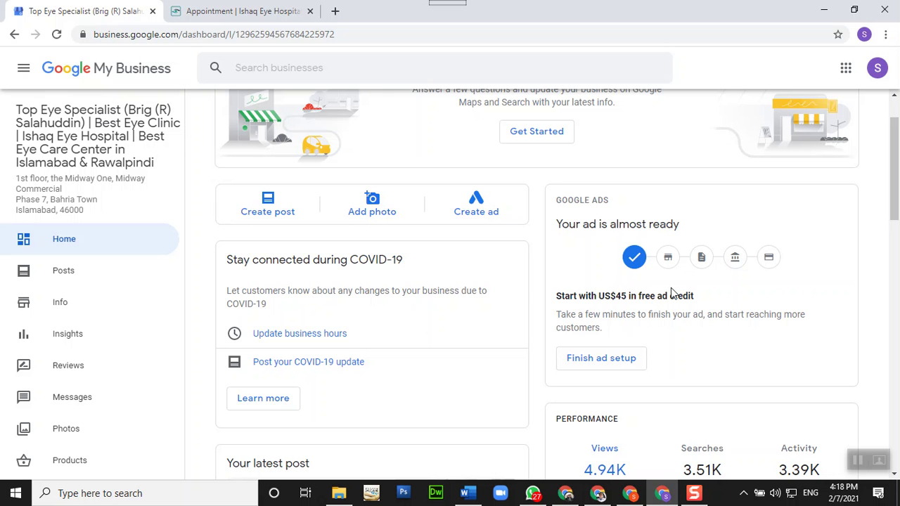
pyautogui.scroll(-2, 665, 276)
pyautogui.scroll(3, 666, 276)
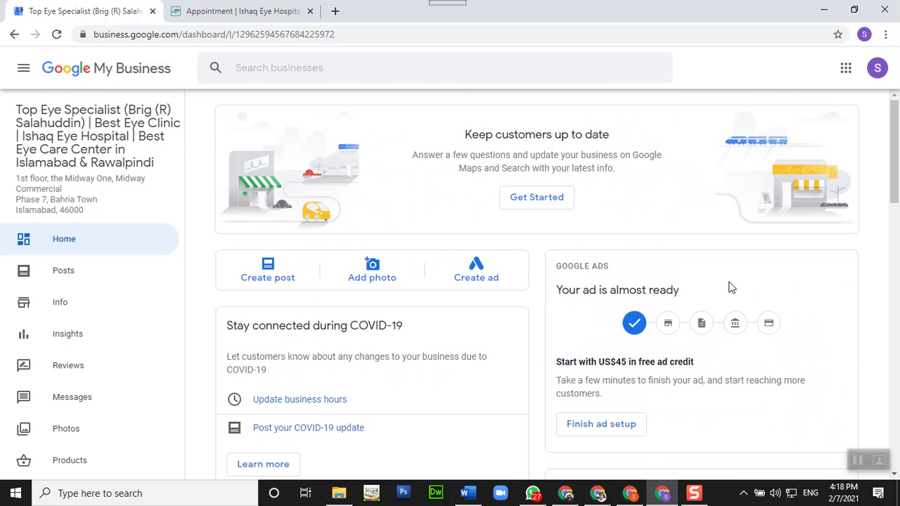
pyautogui.moveTo(898, 166); pyautogui.dragTo(898, 216)
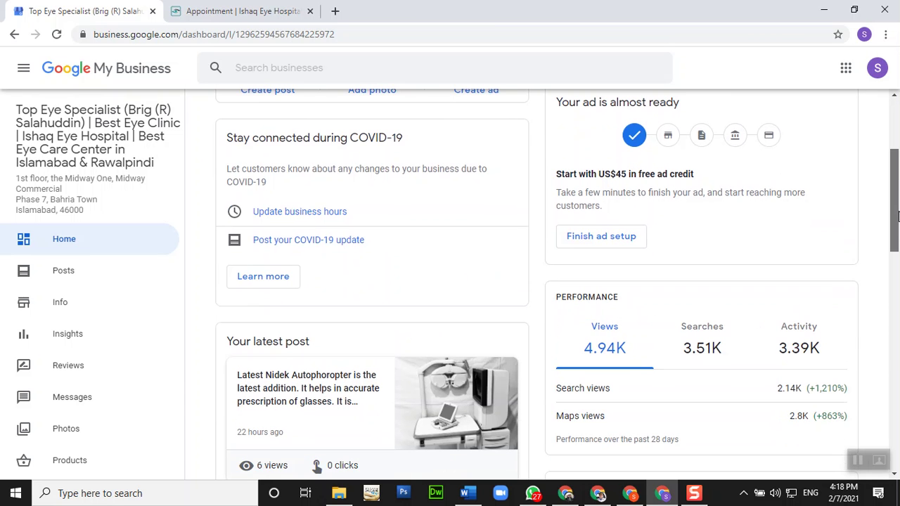
pyautogui.moveTo(898, 216); pyautogui.dragTo(898, 243)
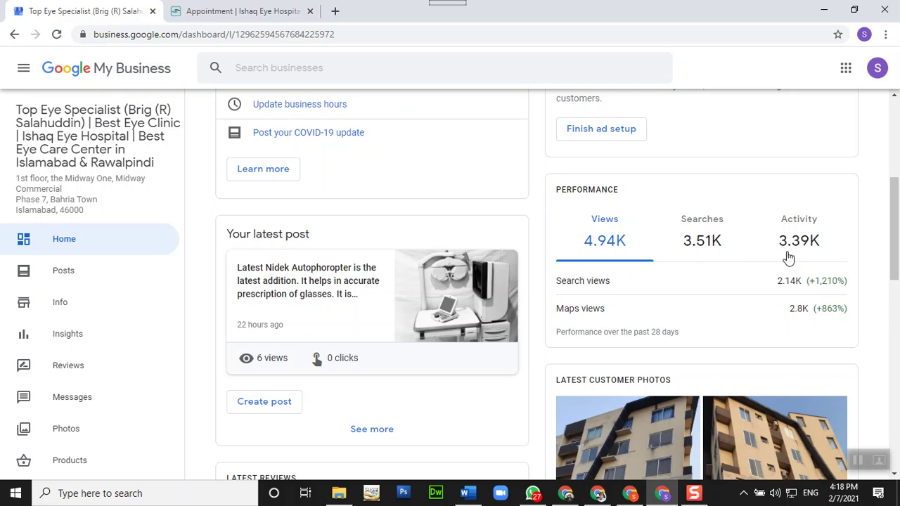
# Examine the dashboard's latest reviews, star rating breakdown, customer photos and links for viewing the business on Google
pyautogui.moveTo(889, 246); pyautogui.dragTo(897, 309)
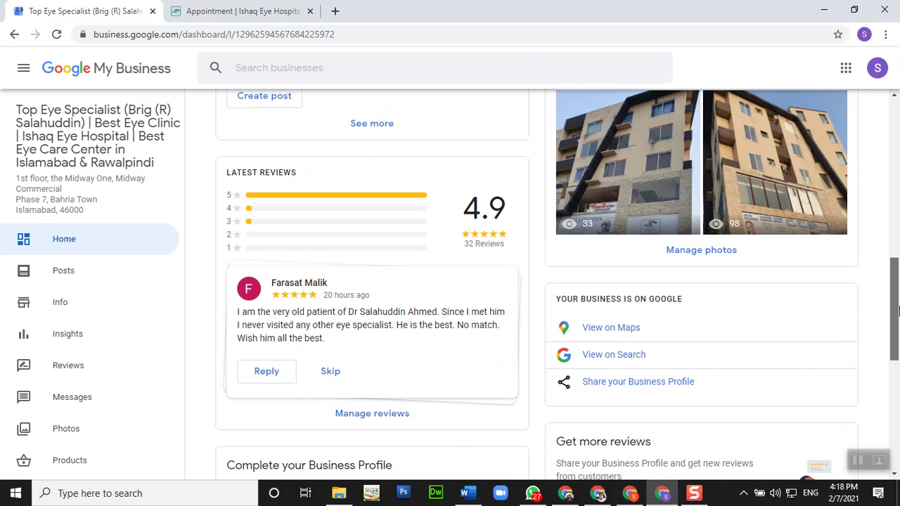
pyautogui.scroll(1, 897, 309)
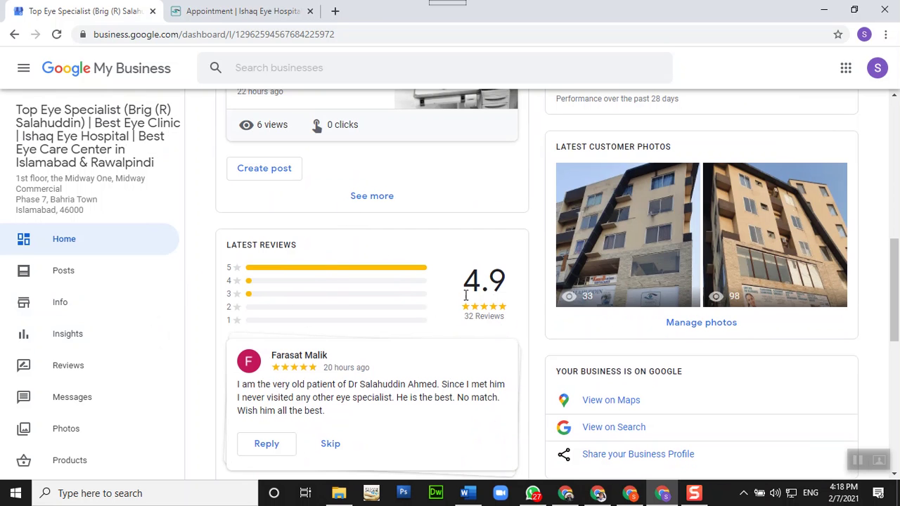
pyautogui.scroll(-2, 432, 327)
pyautogui.scroll(-2, 395, 357)
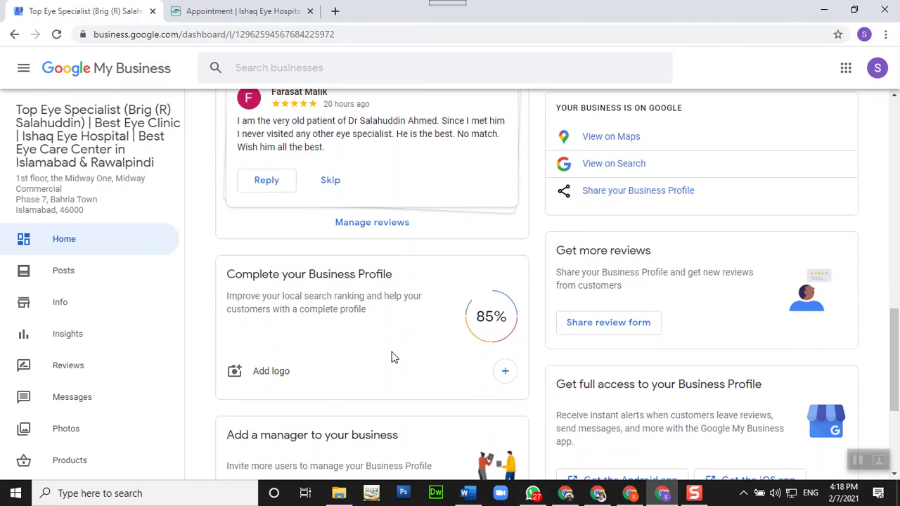
pyautogui.scroll(5, 395, 357)
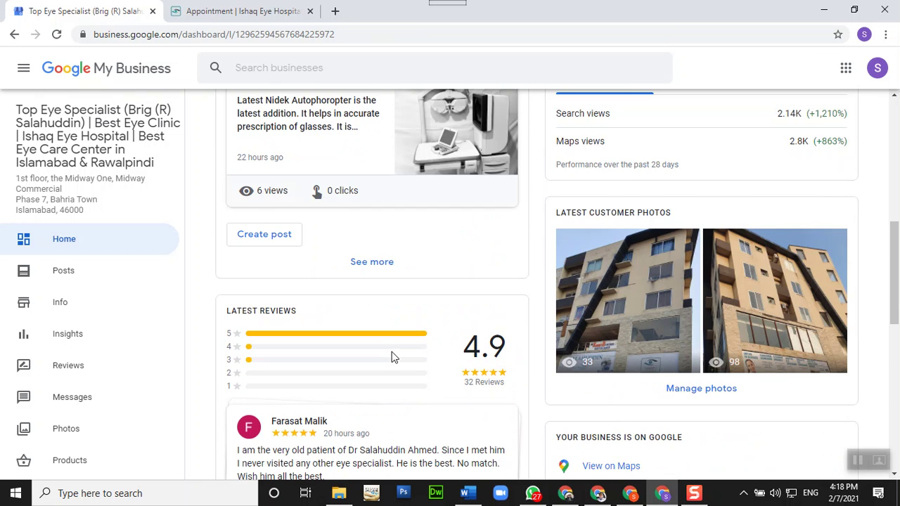
pyautogui.scroll(4, 392, 357)
pyautogui.scroll(-4, 392, 357)
pyautogui.scroll(-3, 392, 358)
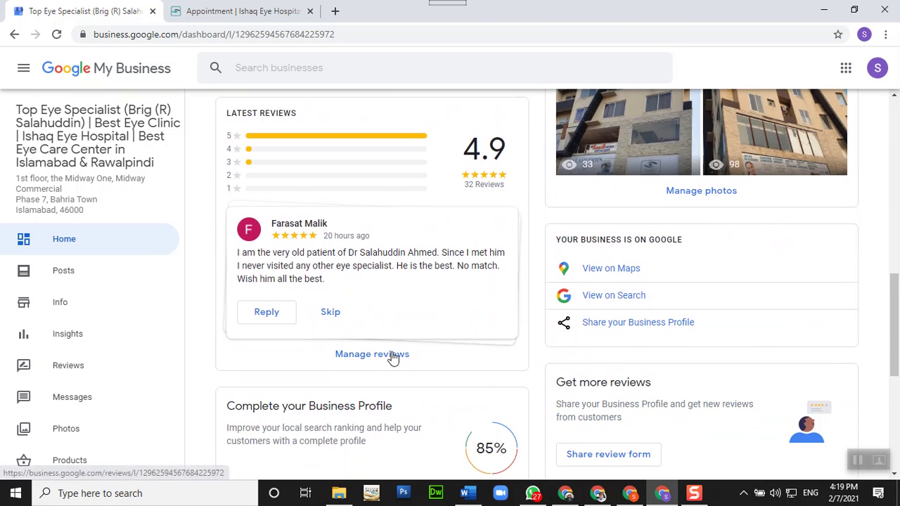
# Examine the dashboard's cards for profile completion, adding a logo, inviting a manager, the mobile apps and insights
pyautogui.scroll(-5, 393, 357)
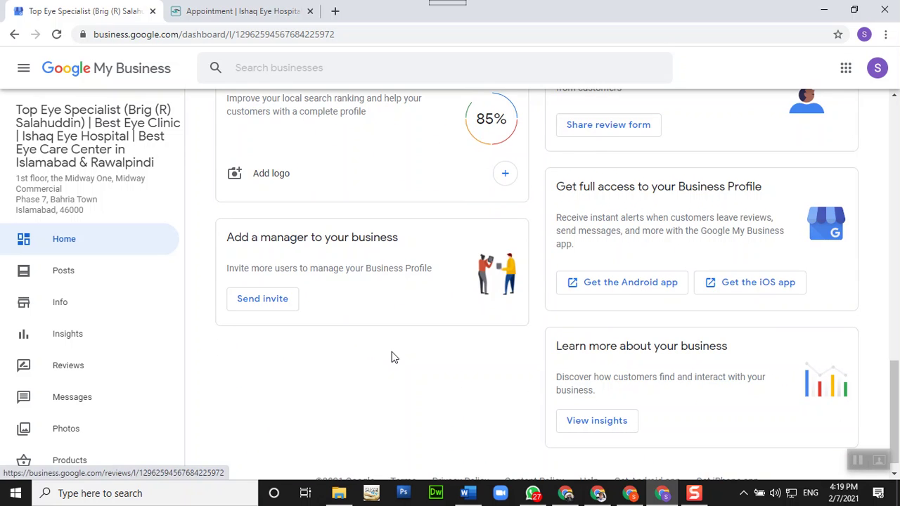
pyautogui.scroll(-1, 393, 358)
pyautogui.scroll(3, 394, 357)
pyautogui.scroll(5, 393, 357)
pyautogui.scroll(-4, 394, 357)
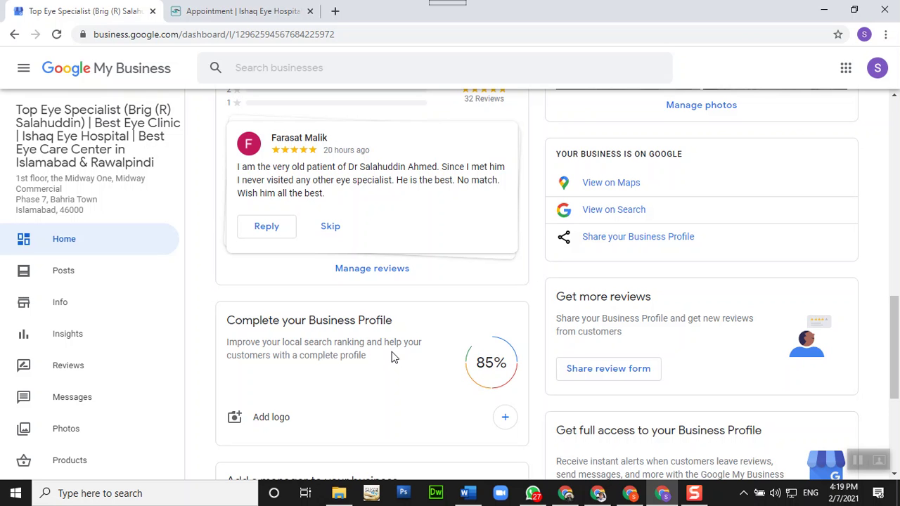
pyautogui.scroll(-3, 348, 381)
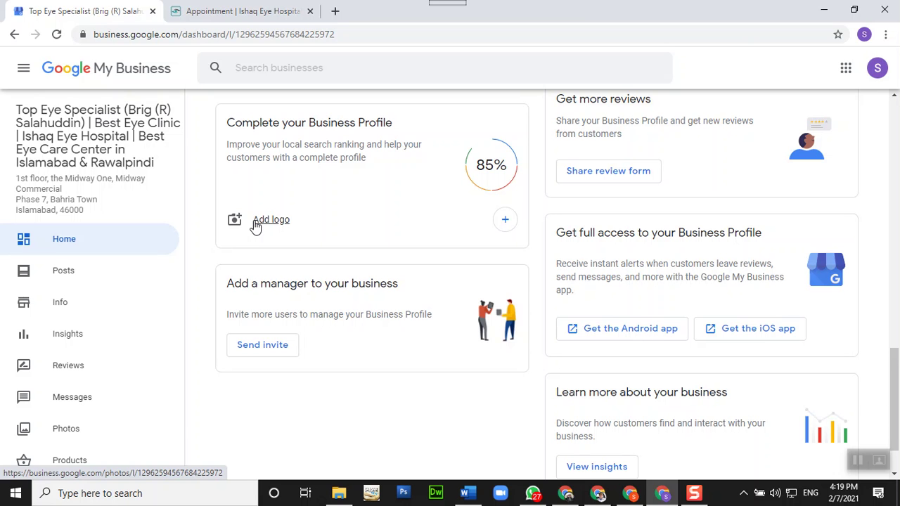
pyautogui.scroll(-1, 261, 260)
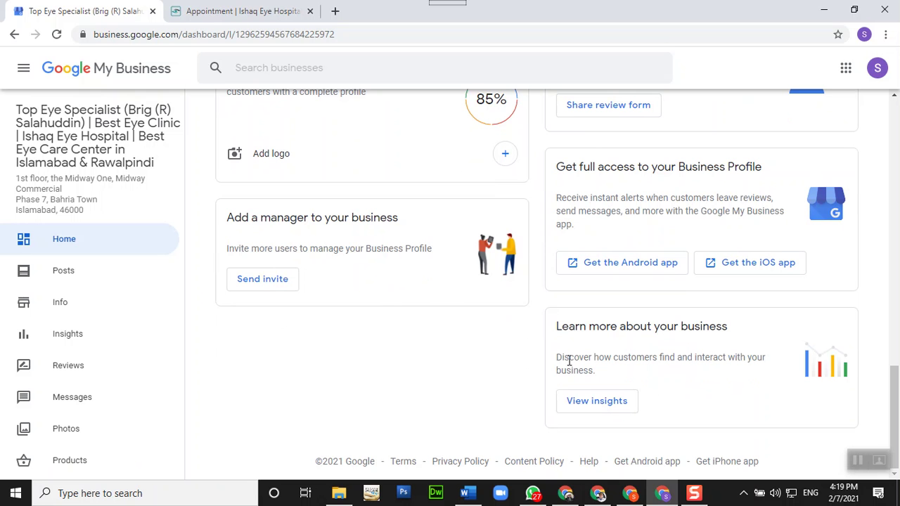
# Copy the customer review link from the review form sharing options and apply the profile short name ishaq-eye-hospital
pyautogui.scroll(2, 570, 361)
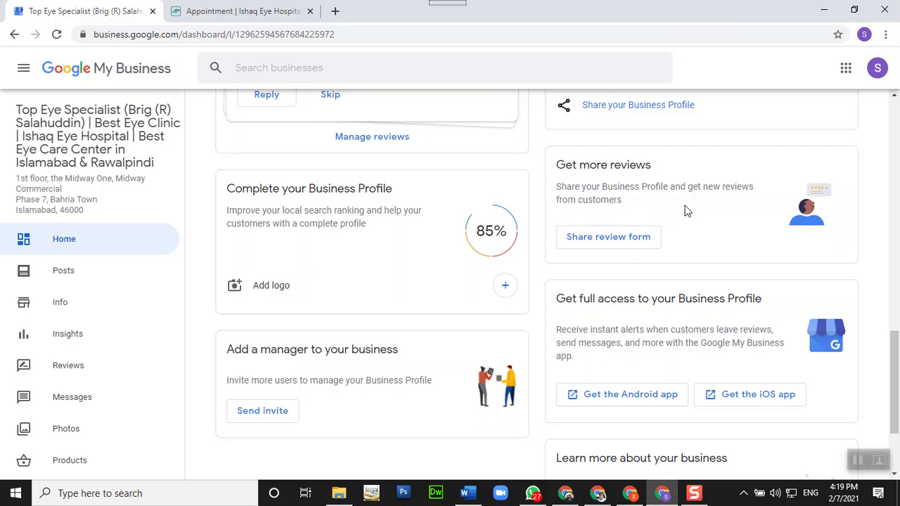
pyautogui.click(602, 238)
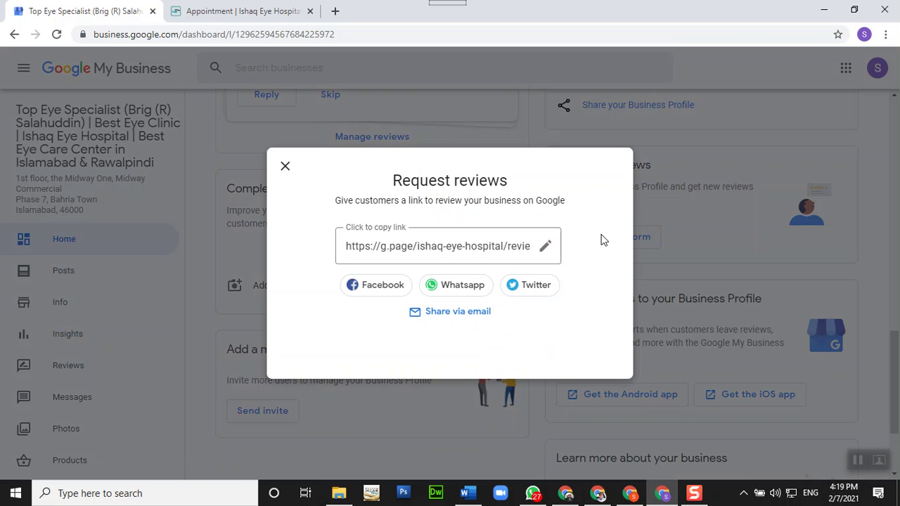
pyautogui.click(483, 250)
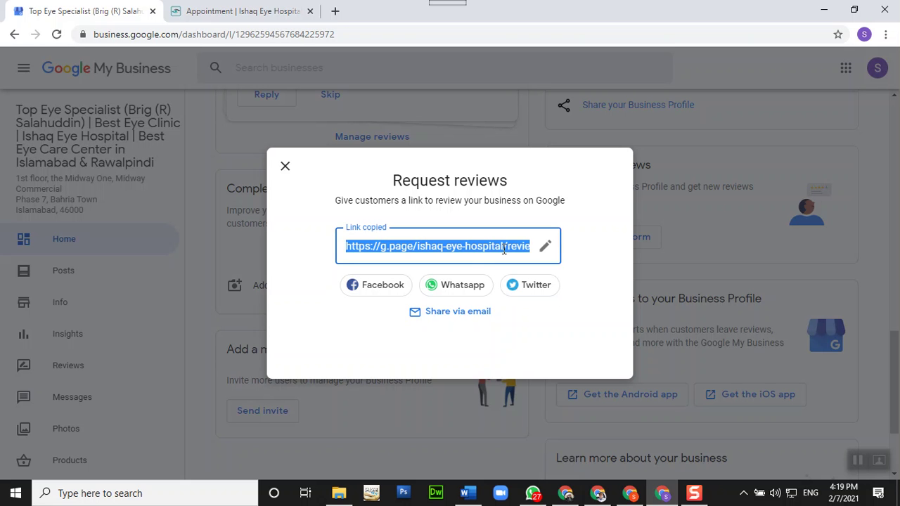
pyautogui.click(544, 247)
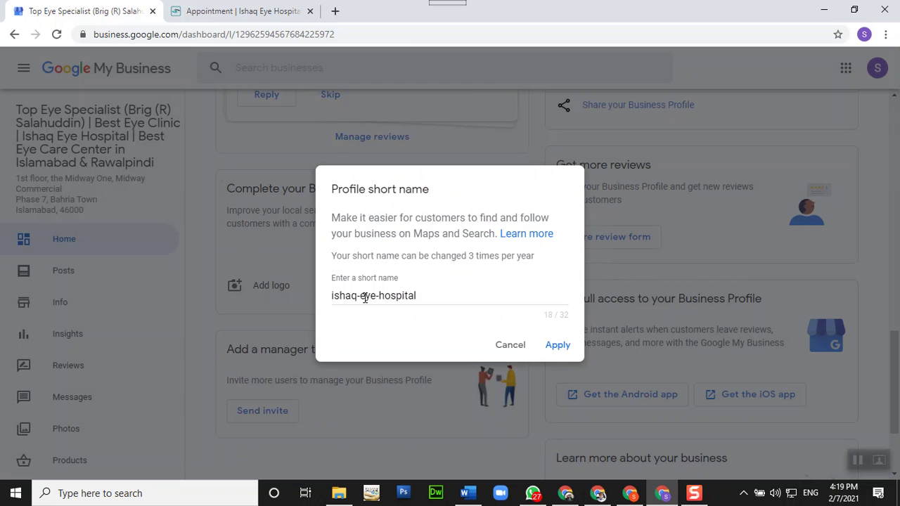
pyautogui.click(557, 348)
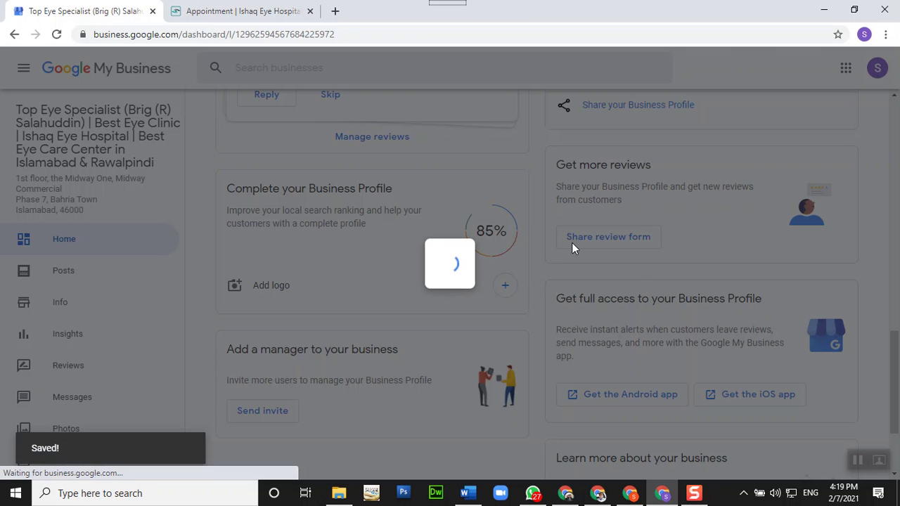
# Reopen the review form sharing options, copy the review request link again, and close the dialog
pyautogui.click(574, 242)
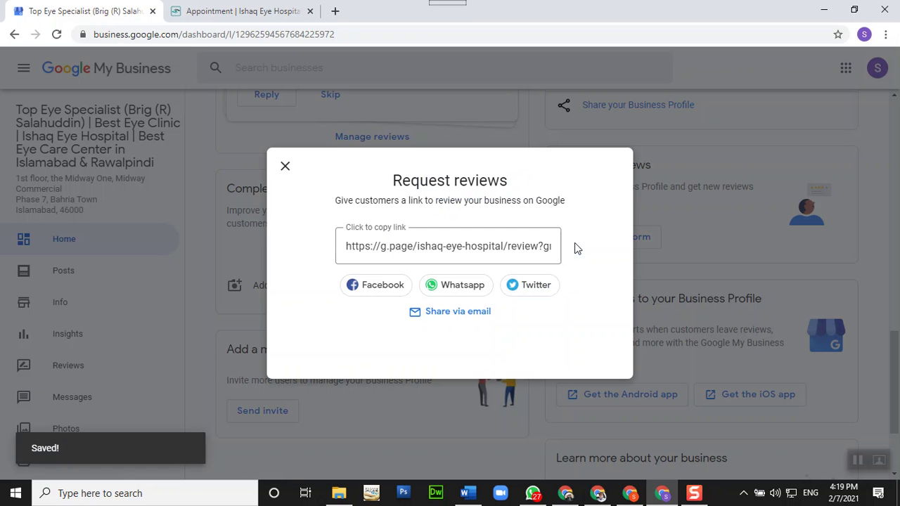
pyautogui.click(442, 244)
pyautogui.rightClick(444, 245)
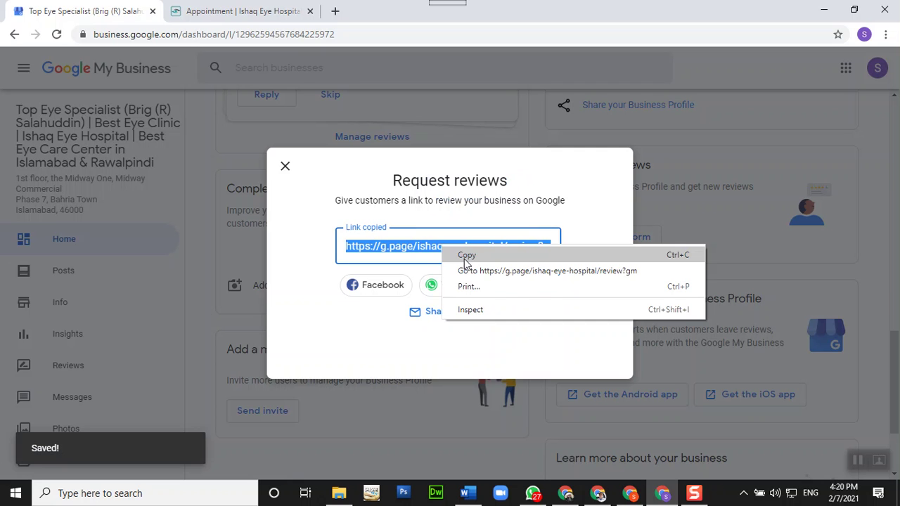
pyautogui.click(466, 256)
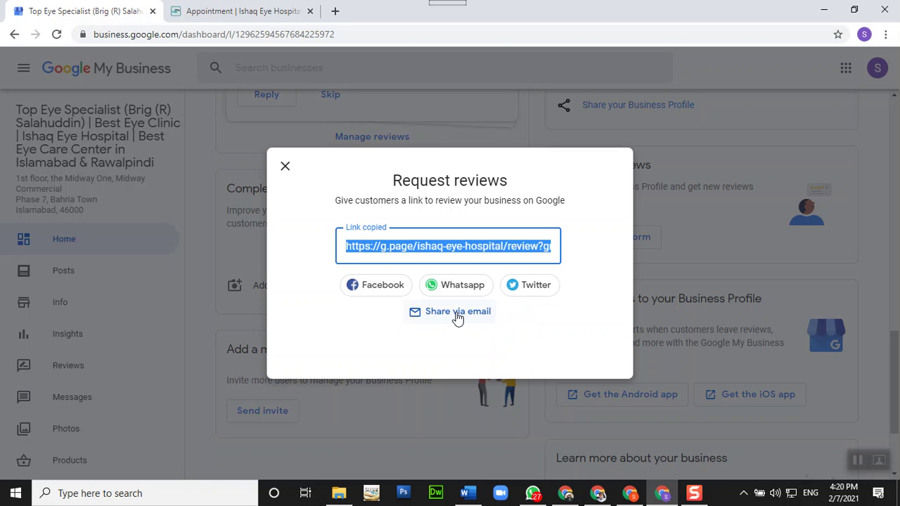
pyautogui.click(284, 169)
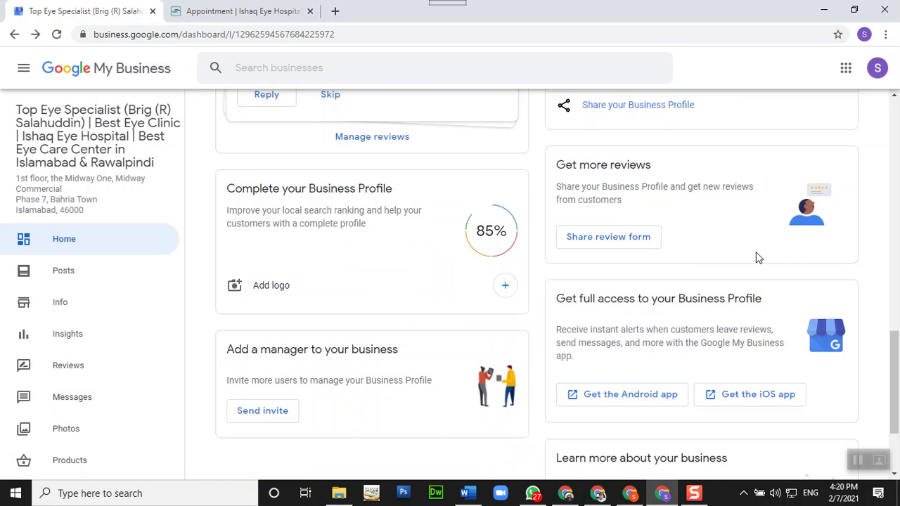
pyautogui.scroll(-1, 370, 355)
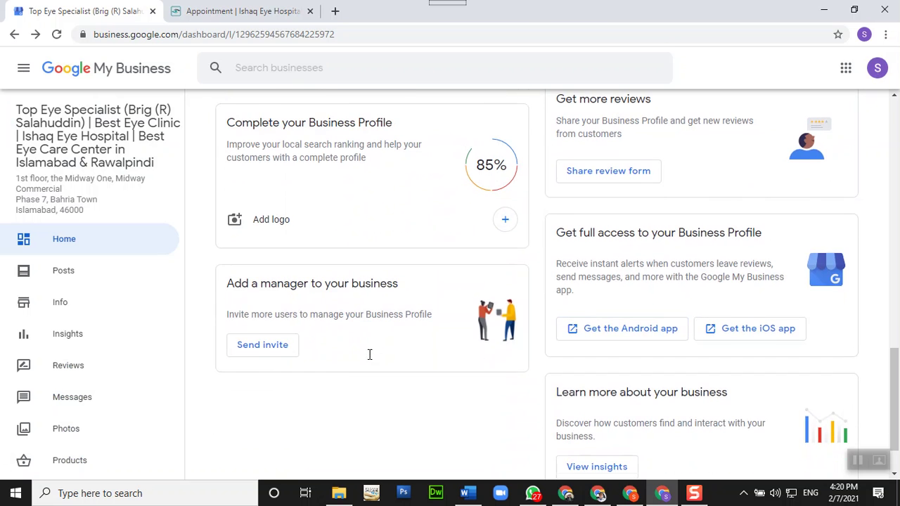
# Open the business's posts and examine the newest post's image, description, view count and click count
pyautogui.click(61, 274)
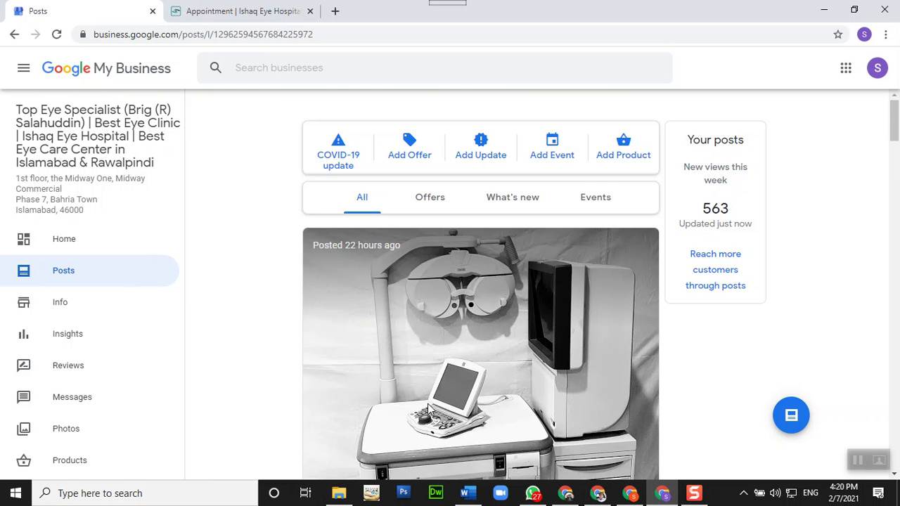
pyautogui.scroll(-2, 445, 407)
pyautogui.scroll(1, 445, 410)
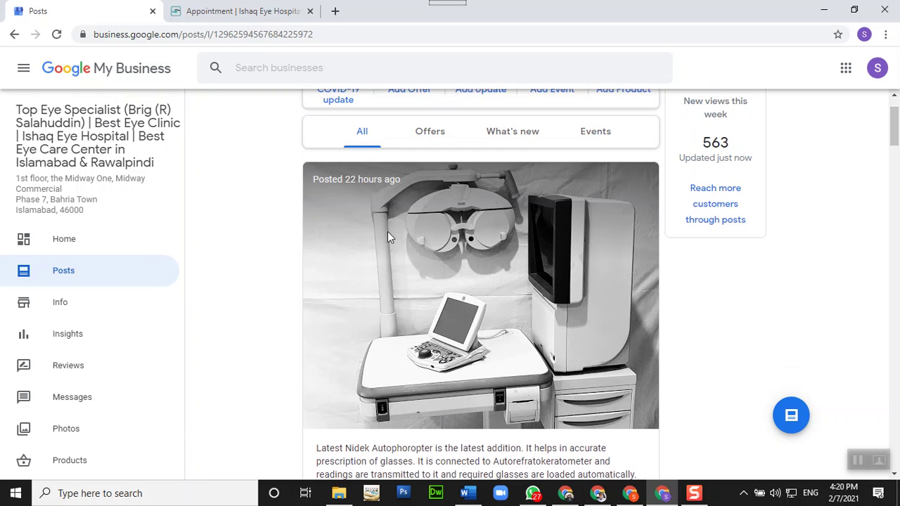
pyautogui.scroll(-2, 476, 292)
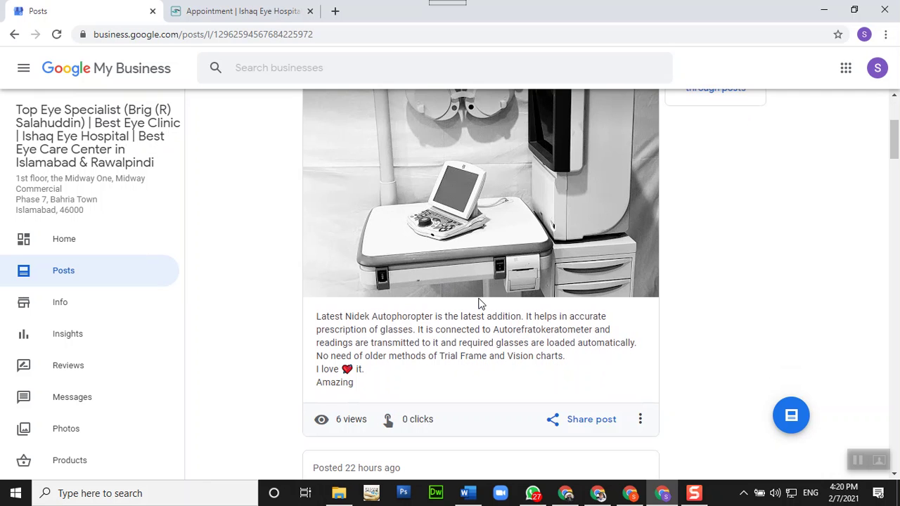
pyautogui.scroll(-2, 478, 304)
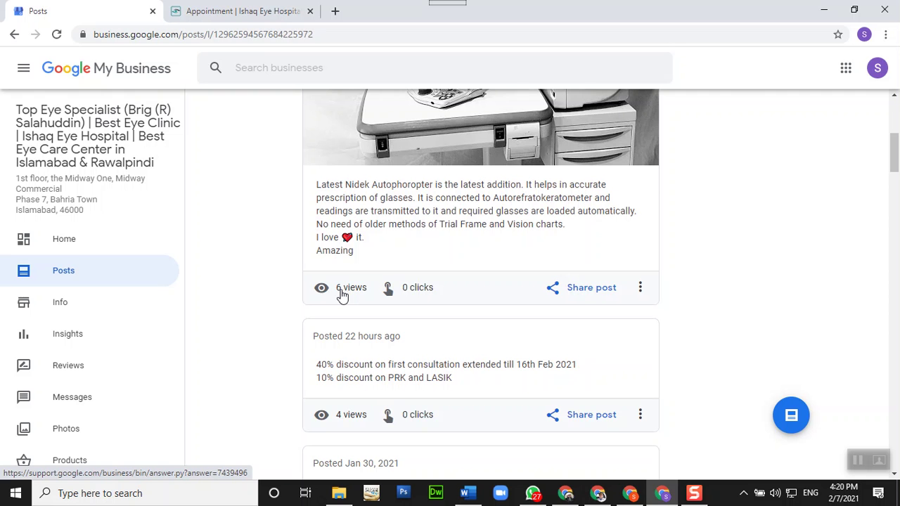
pyautogui.scroll(4, 340, 295)
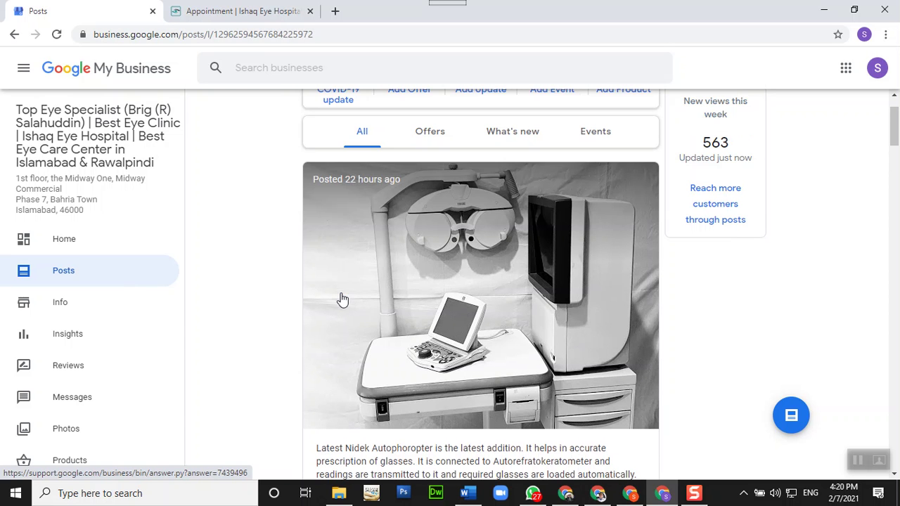
pyautogui.scroll(-2, 501, 347)
pyautogui.scroll(3, 502, 342)
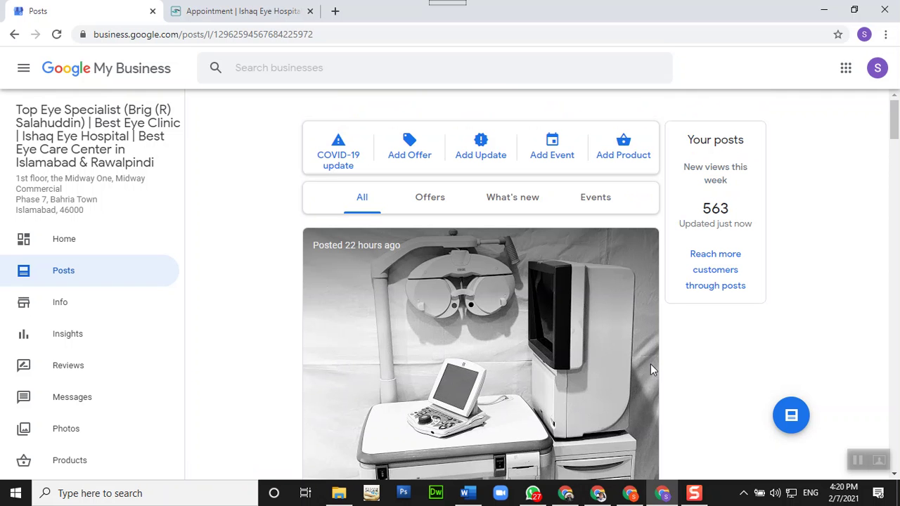
pyautogui.scroll(-4, 651, 367)
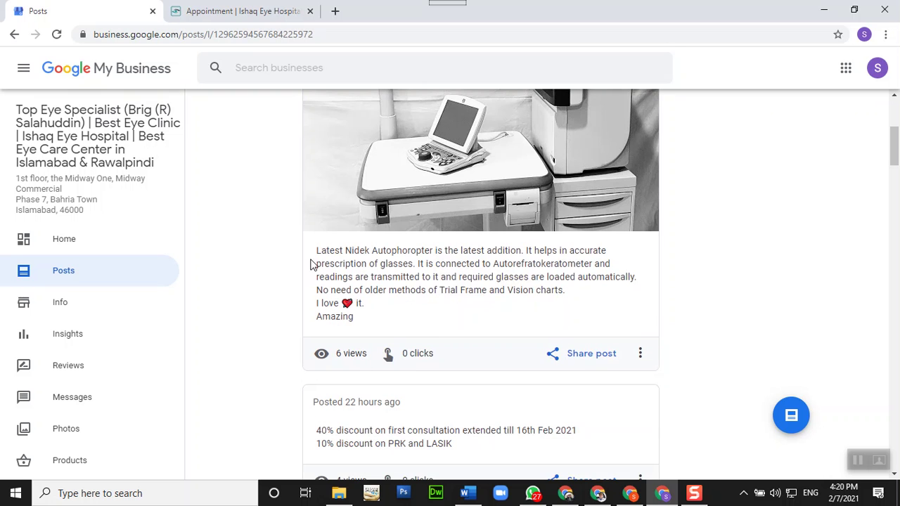
pyautogui.moveTo(318, 251); pyautogui.dragTo(571, 318)
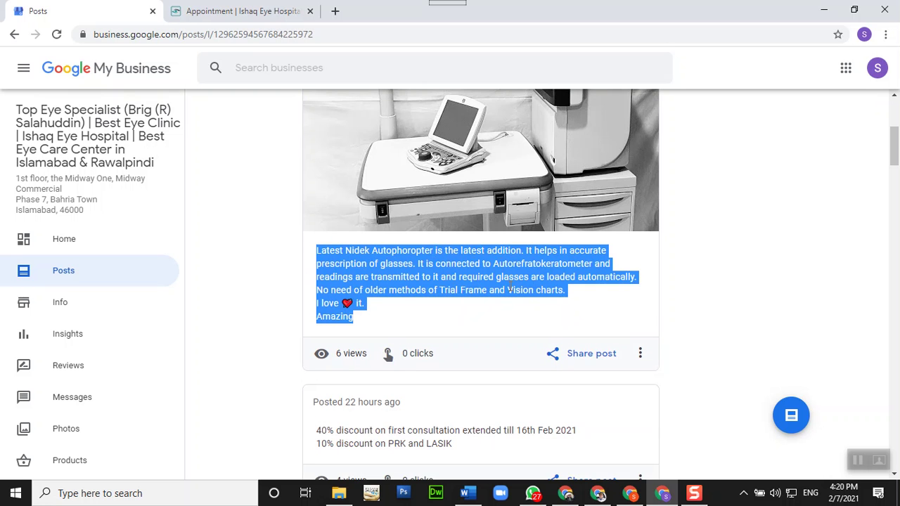
pyautogui.scroll(1, 503, 290)
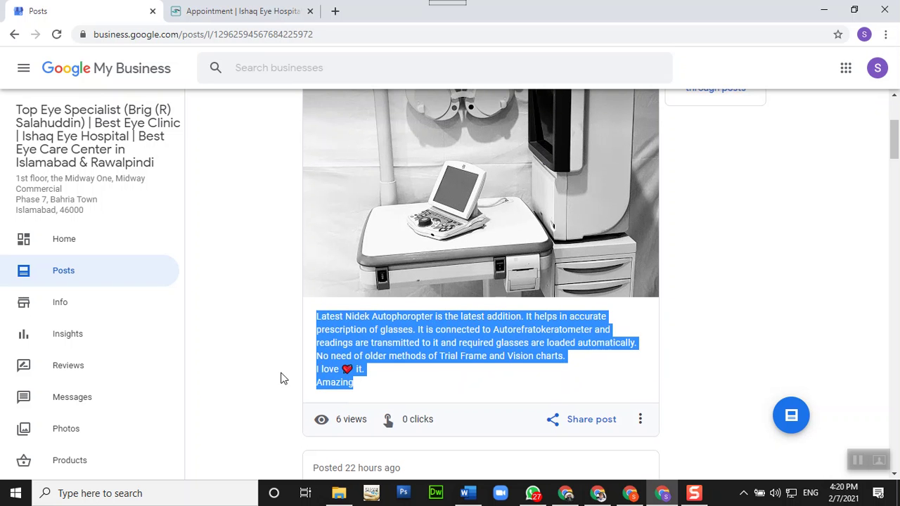
pyautogui.click(413, 341)
pyautogui.scroll(3, 413, 341)
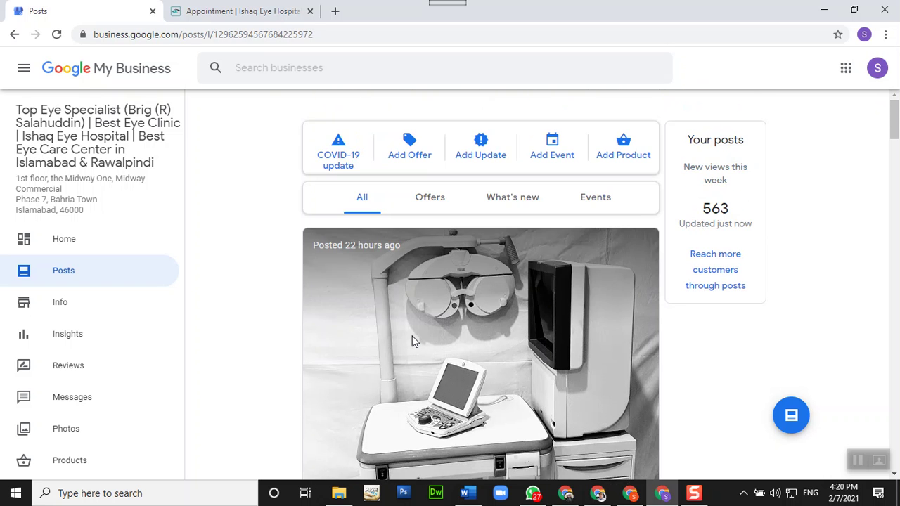
# Review the older posts in the posts list, including the discount offers and the hours updates
pyautogui.scroll(-3, 422, 316)
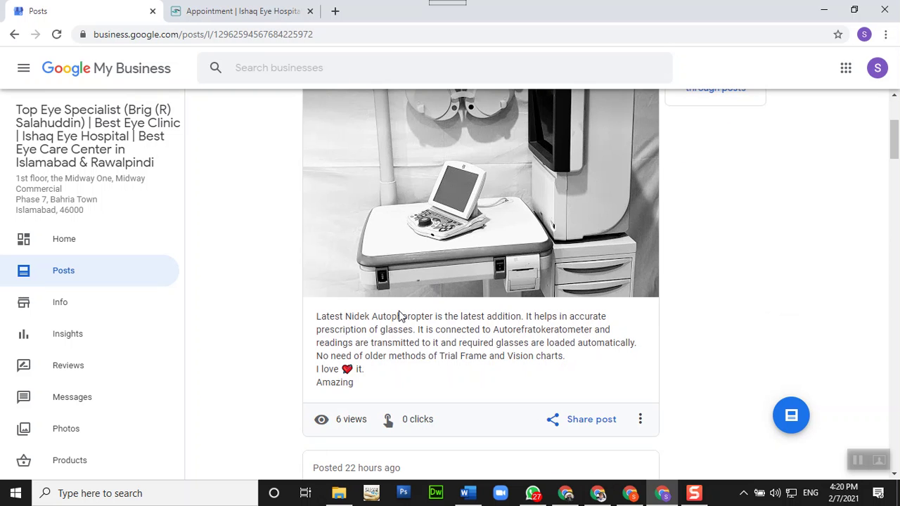
pyautogui.scroll(-3, 354, 440)
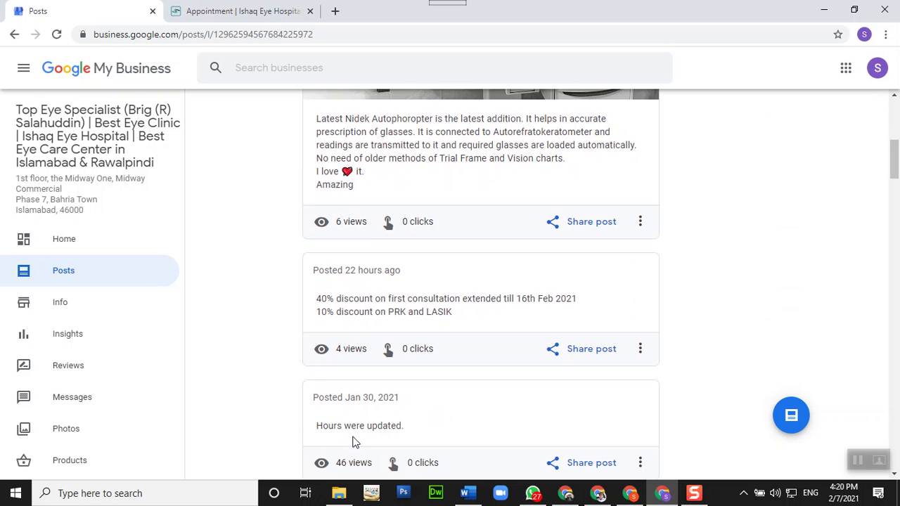
pyautogui.scroll(-3, 353, 442)
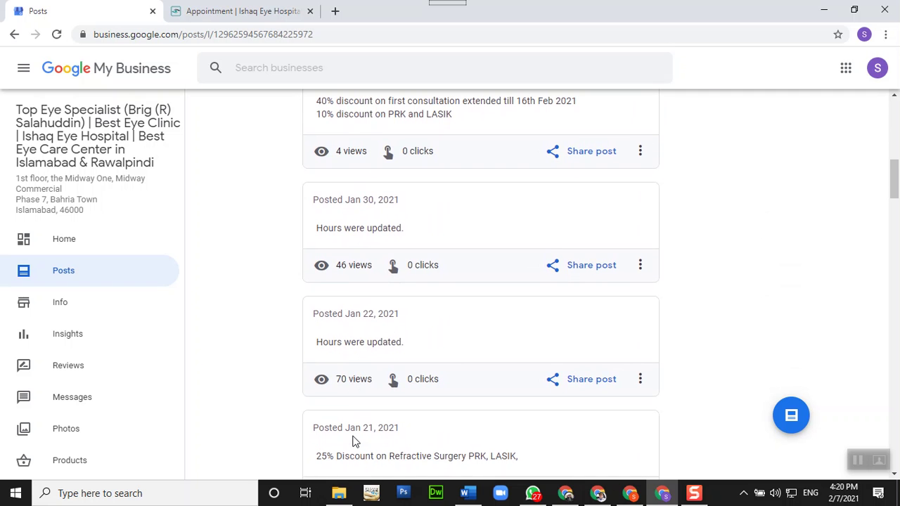
pyautogui.scroll(-4, 354, 441)
pyautogui.scroll(13, 354, 442)
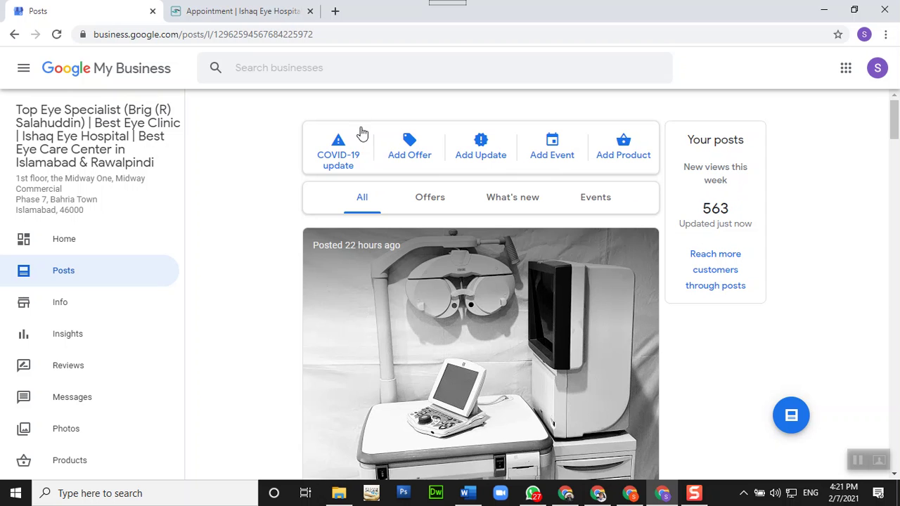
# Start a new offer post and look over its photo, title and date fields
pyautogui.click(409, 142)
pyautogui.scroll(-2, 398, 245)
pyautogui.scroll(2, 429, 235)
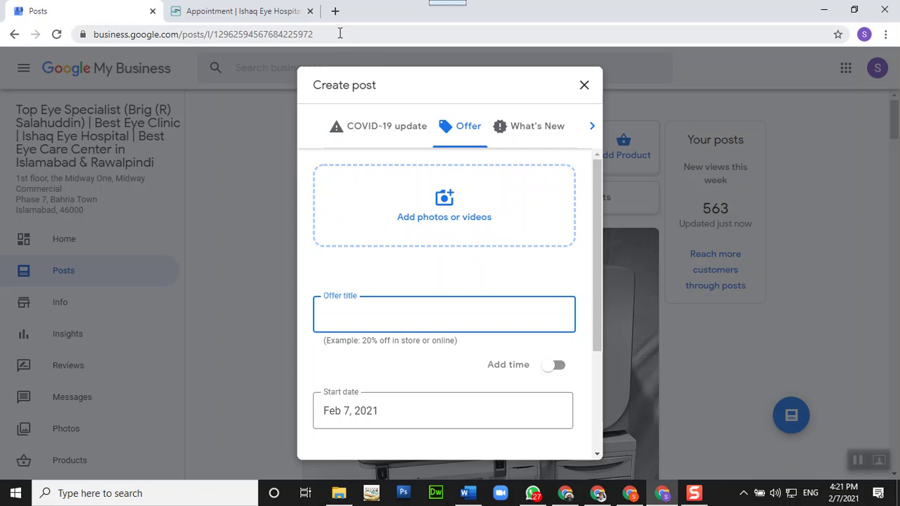
# Search Google in a new browser tab for "best image size for google my business post"
pyautogui.click(337, 12)
pyautogui.write('goog')
pyautogui.press('Return')
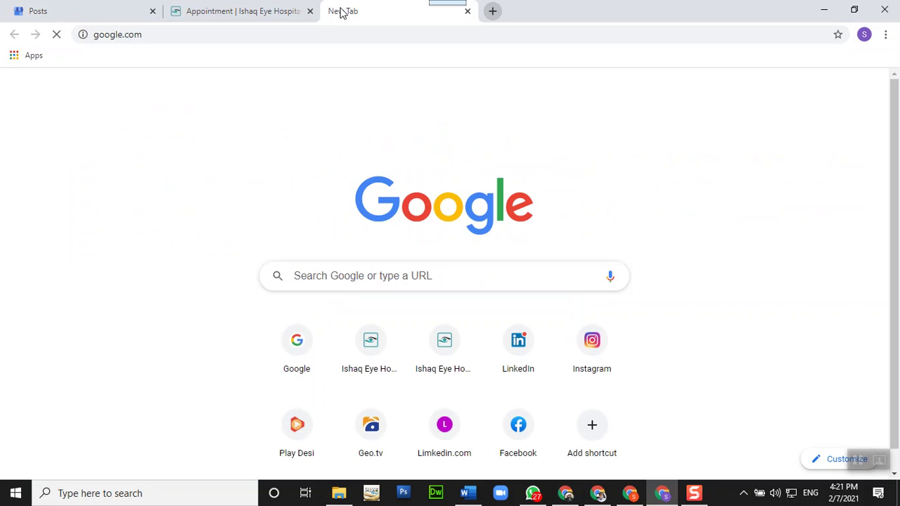
pyautogui.write('be')
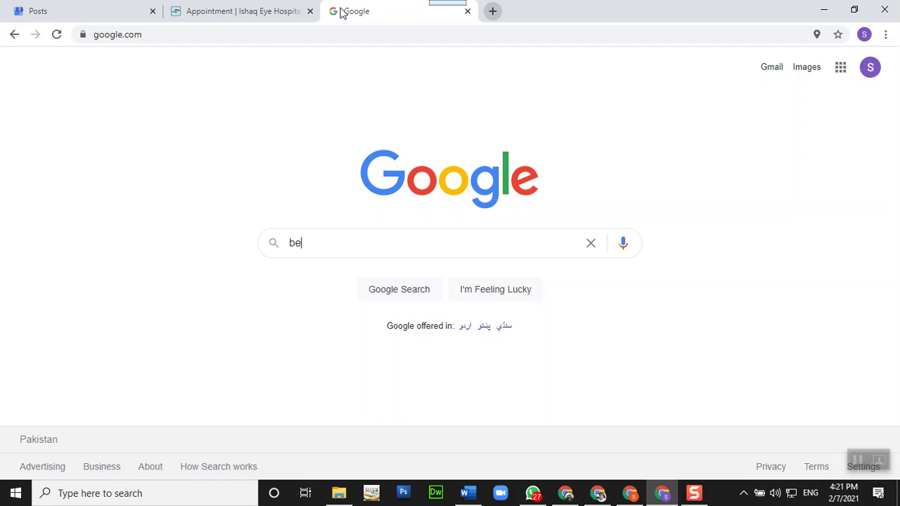
pyautogui.write('st im')
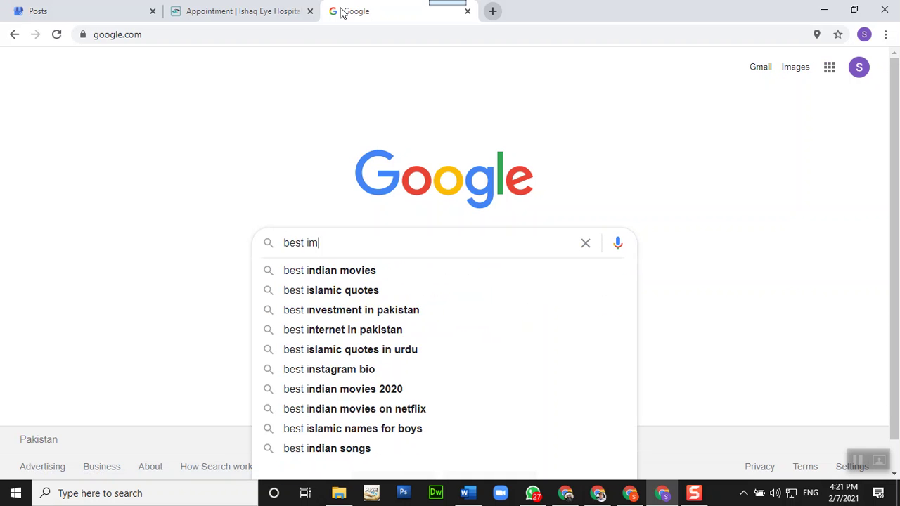
pyautogui.write('age si')
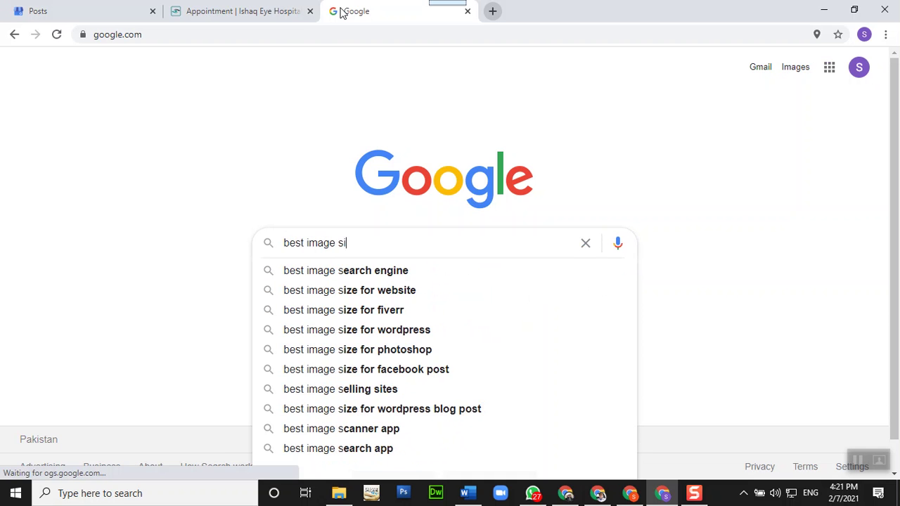
pyautogui.write('ze for ')
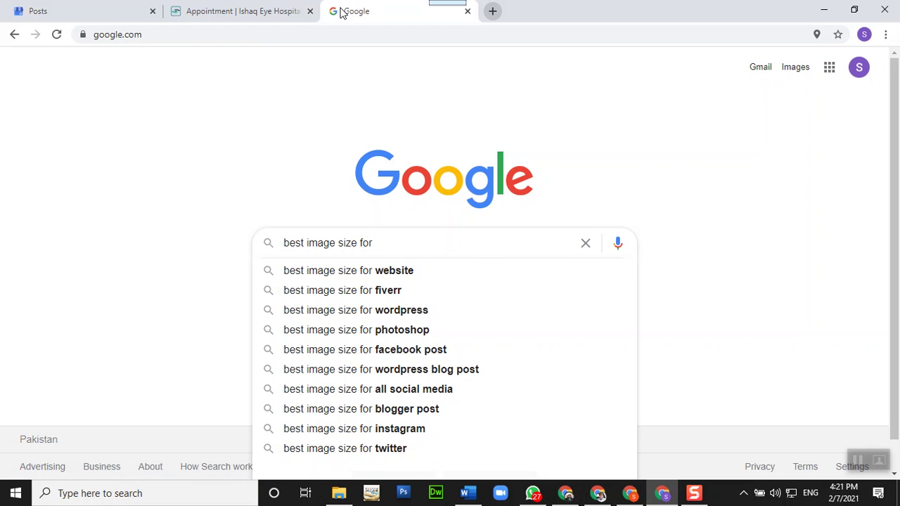
pyautogui.write('google')
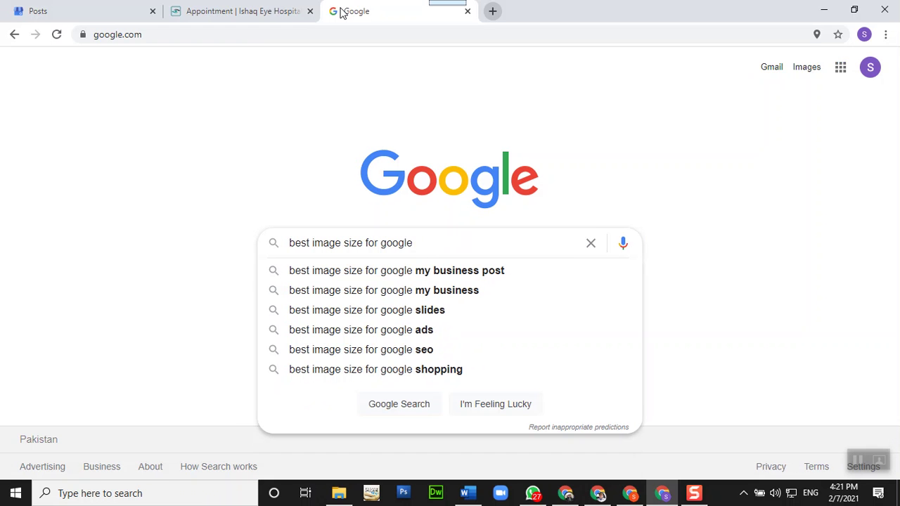
pyautogui.press('Down')
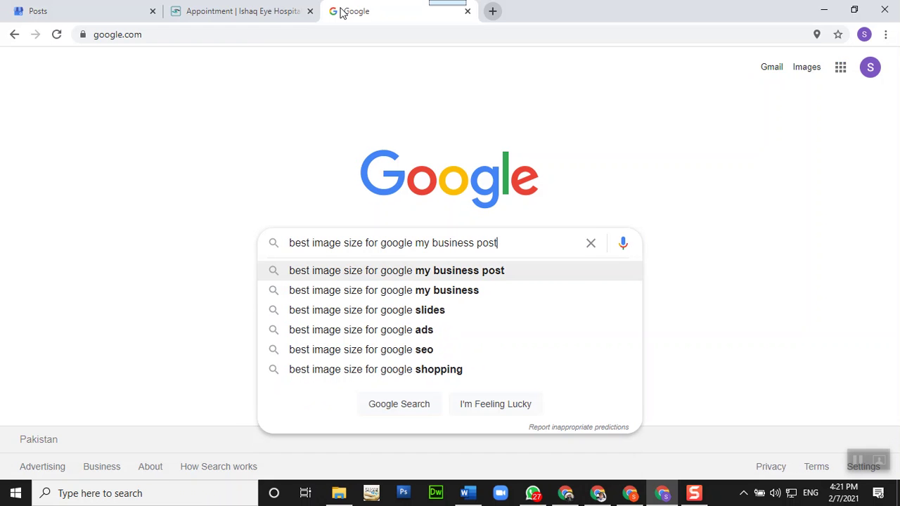
pyautogui.press('Return')
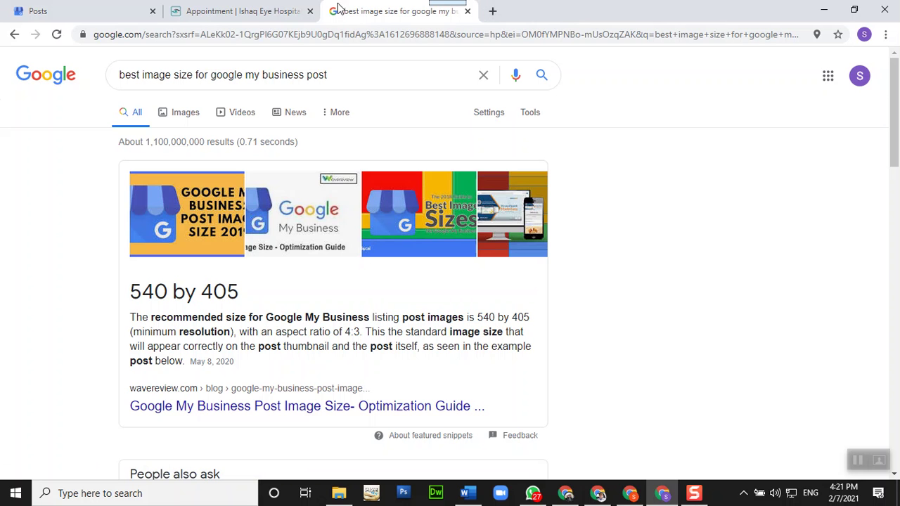
# Restrict the image size search results to the past month
pyautogui.click(541, 113)
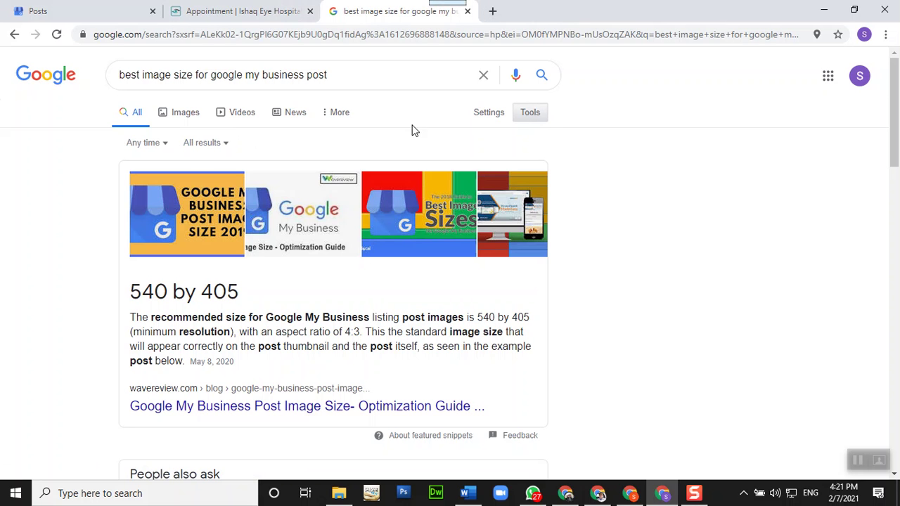
pyautogui.click(165, 145)
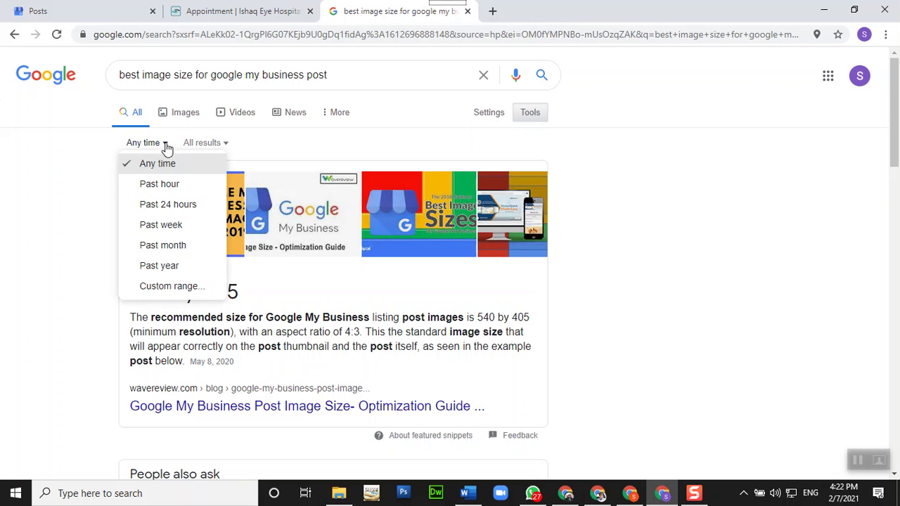
pyautogui.click(174, 251)
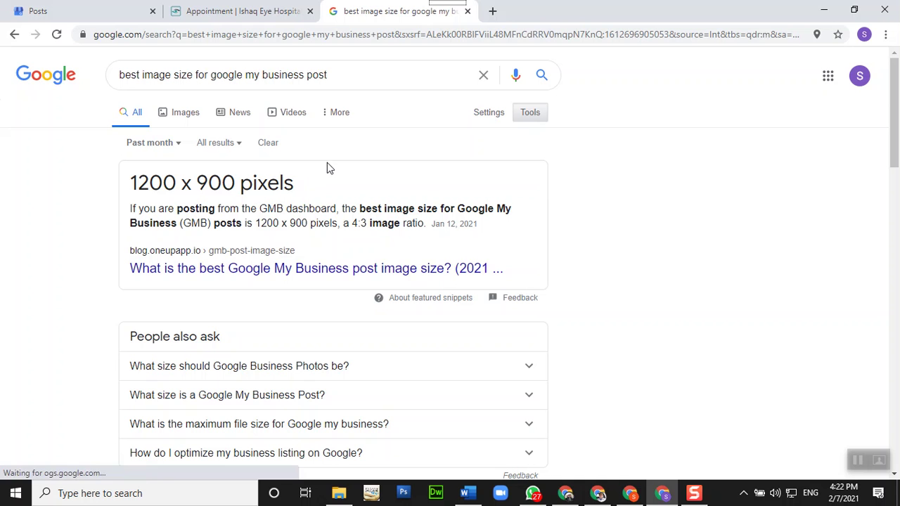
# Check the image size results from the past week and set the time filter back to the past month
pyautogui.click(537, 115)
pyautogui.click(537, 115)
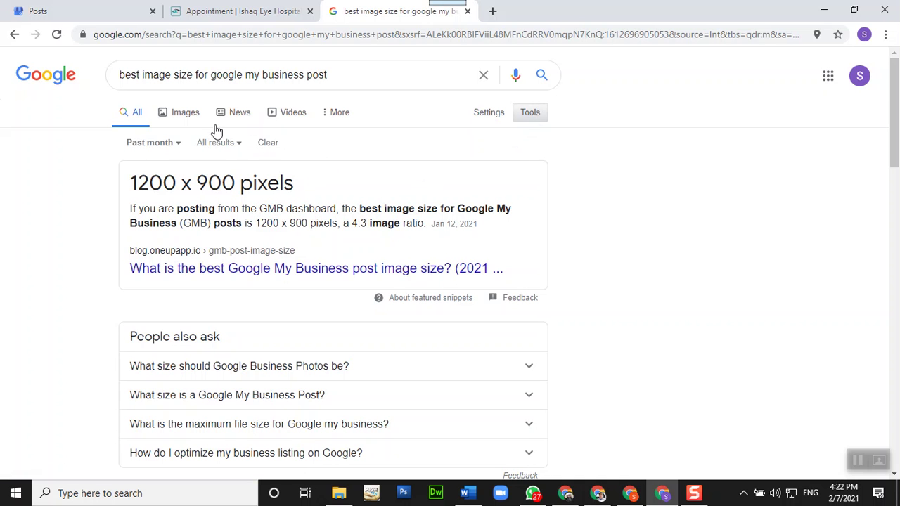
pyautogui.click(181, 146)
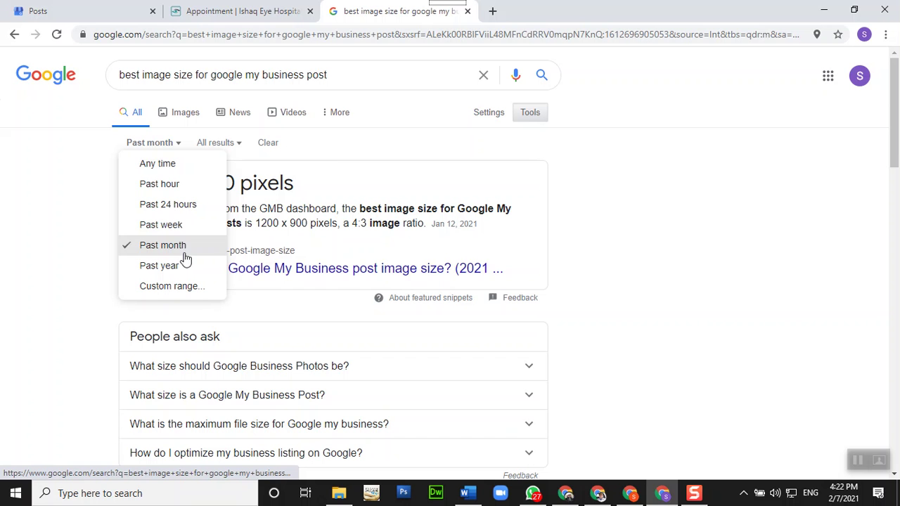
pyautogui.click(180, 226)
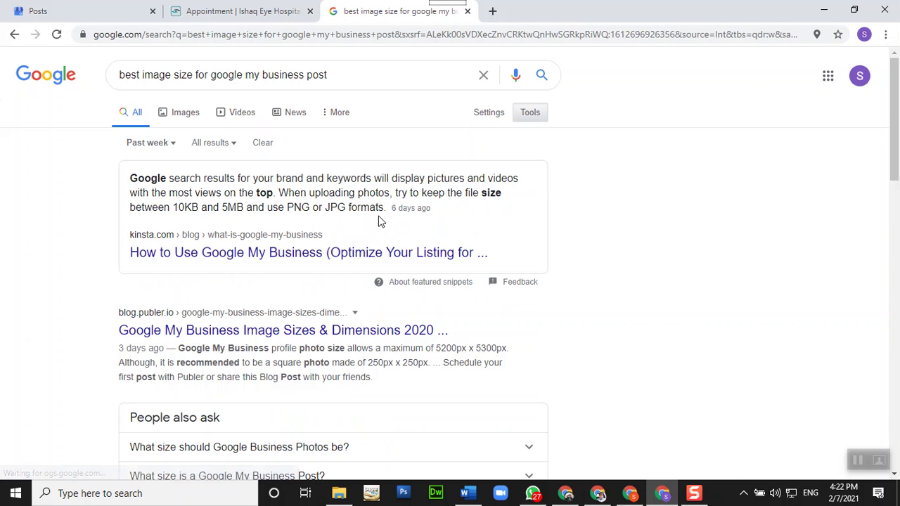
pyautogui.scroll(-1, 392, 209)
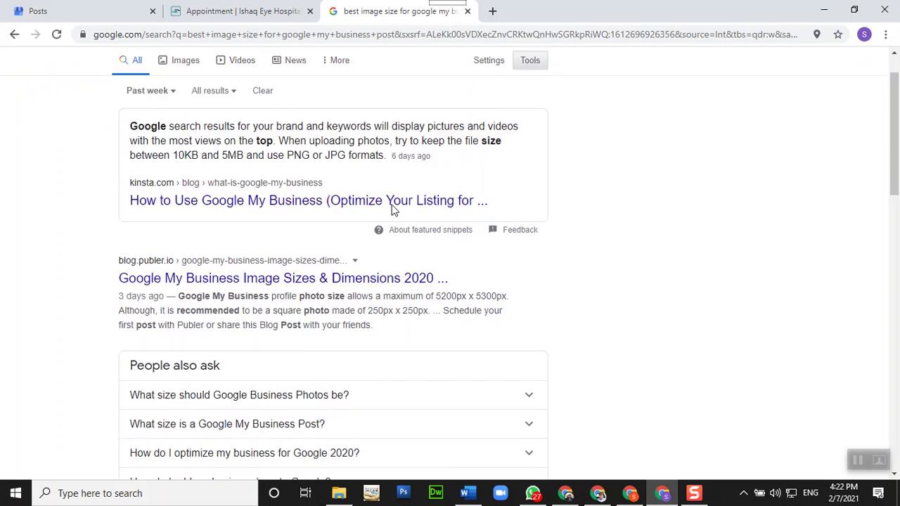
pyautogui.scroll(1, 457, 167)
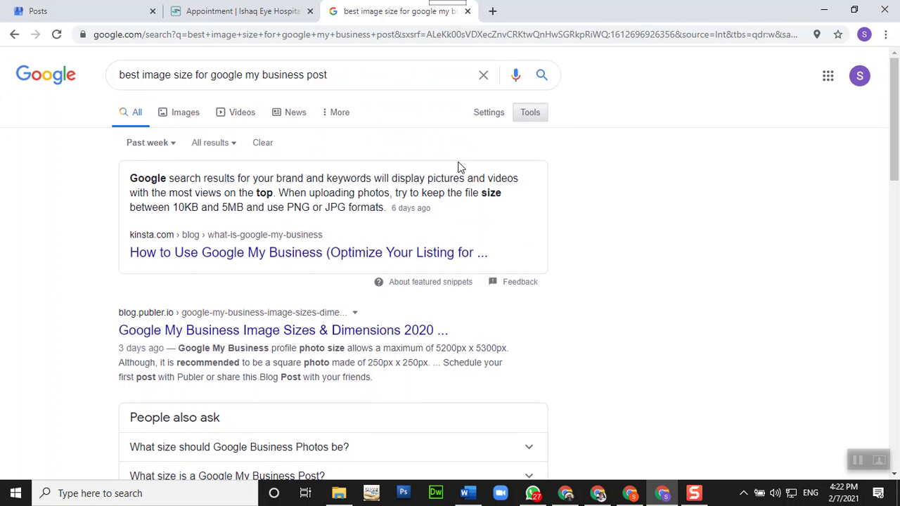
pyautogui.click(173, 144)
pyautogui.click(176, 251)
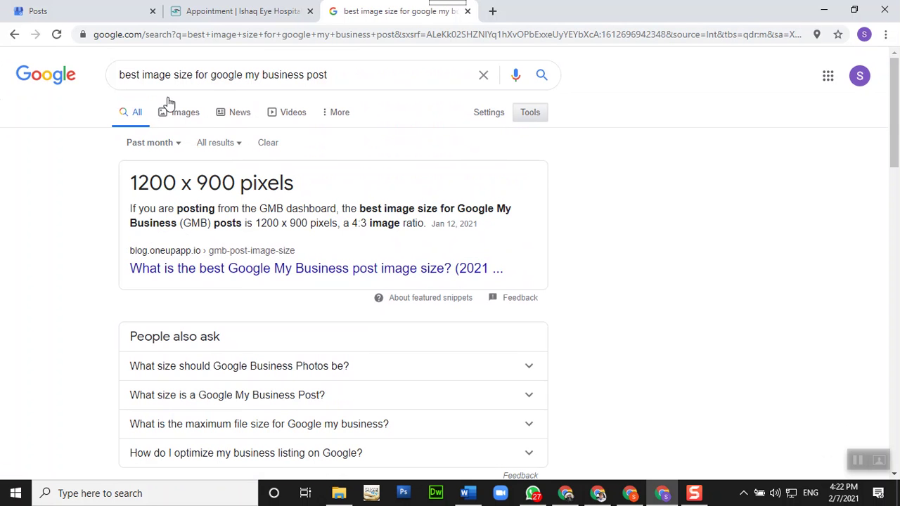
# Return to the offer post being created and expand its optional additional details
pyautogui.click(225, 10)
pyautogui.click(24, 11)
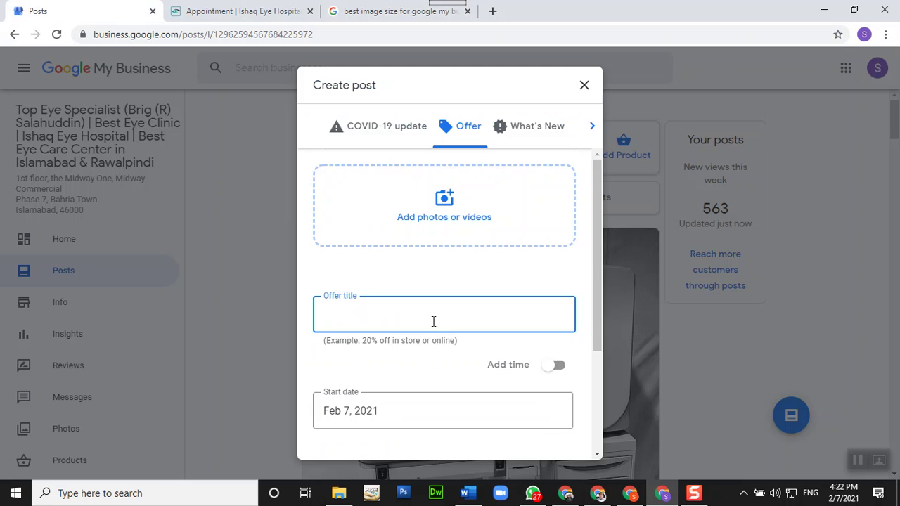
pyautogui.scroll(-3, 432, 324)
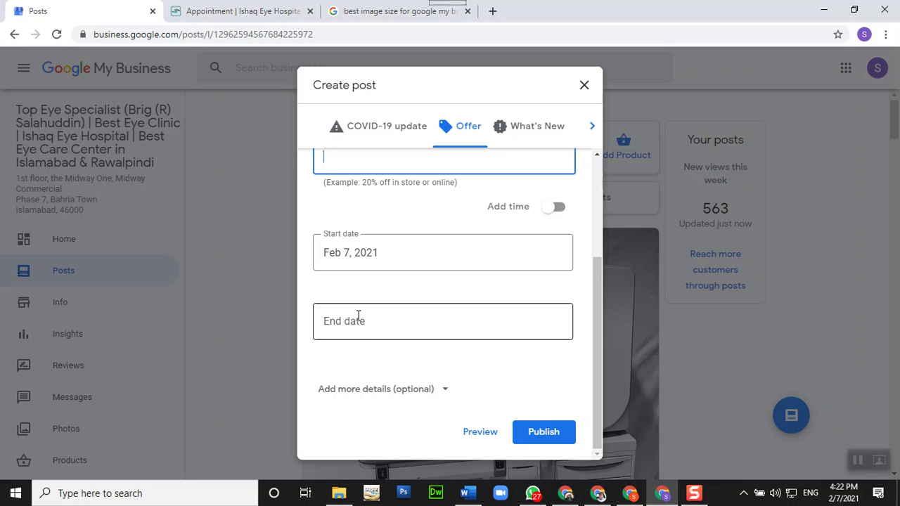
pyautogui.click(444, 390)
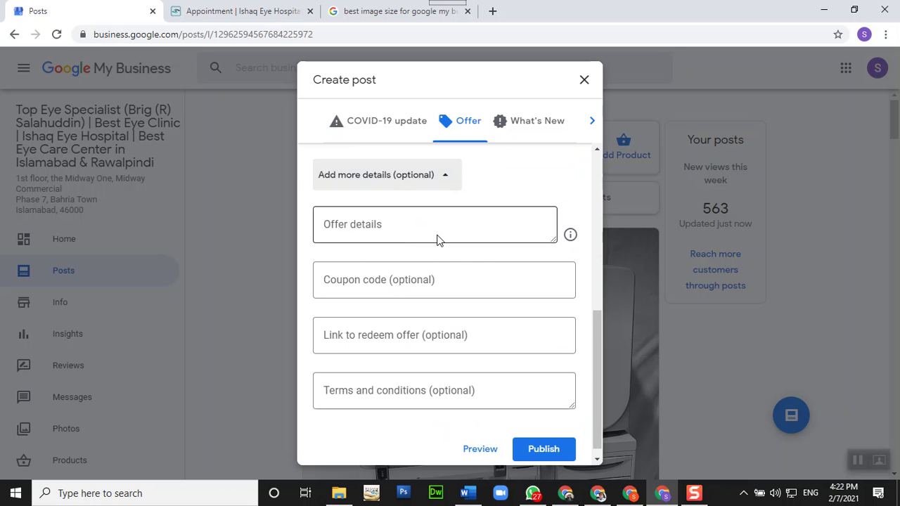
# Examine the offer post's optional fields for details, coupon code, redemption link and terms, and close the offer draft
pyautogui.scroll(-1, 444, 341)
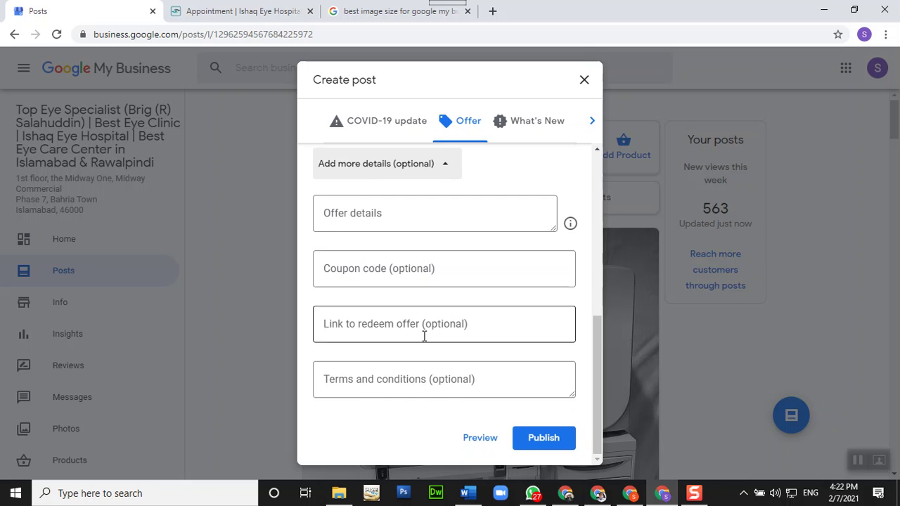
pyautogui.scroll(1, 429, 372)
pyautogui.scroll(2, 430, 373)
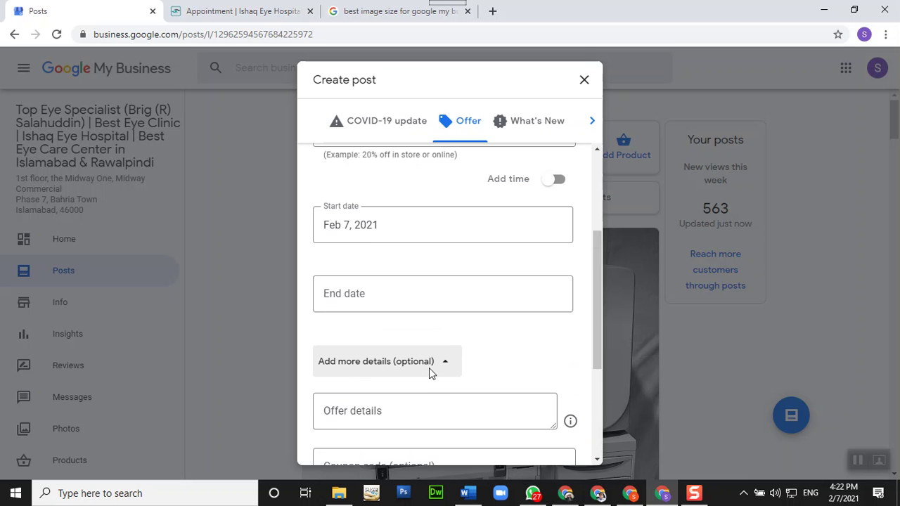
pyautogui.scroll(-3, 430, 373)
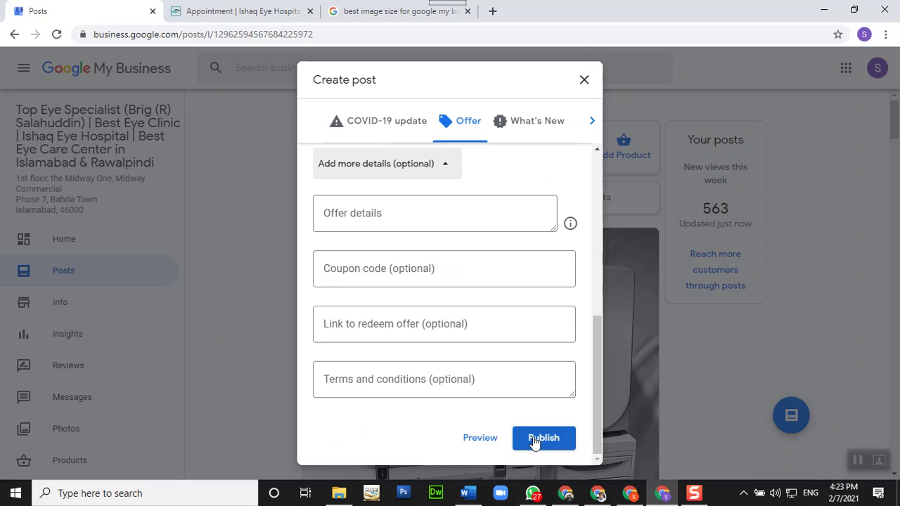
pyautogui.click(583, 80)
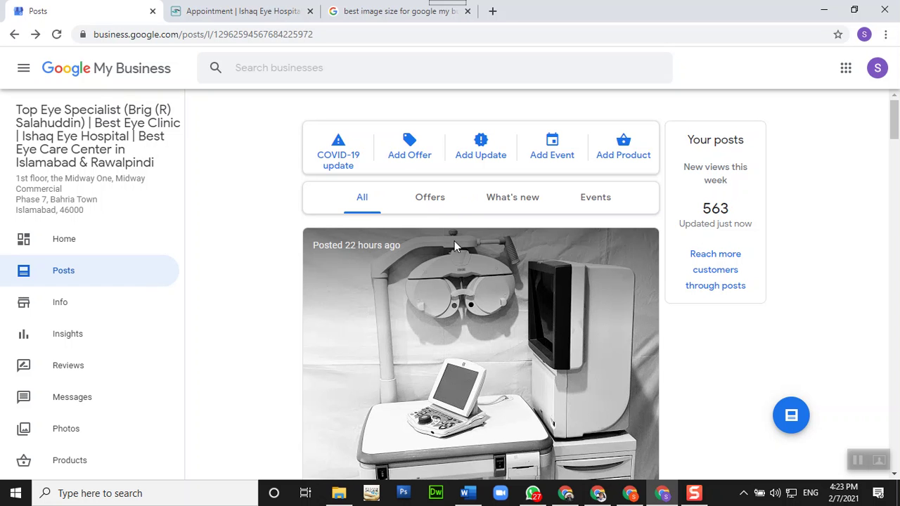
# Start a What's New update post and upload the video "WhatsApp Video 2020-12-21 at 10.26.18 AM (1)" from the ISHAQEYE folder
pyautogui.click(478, 152)
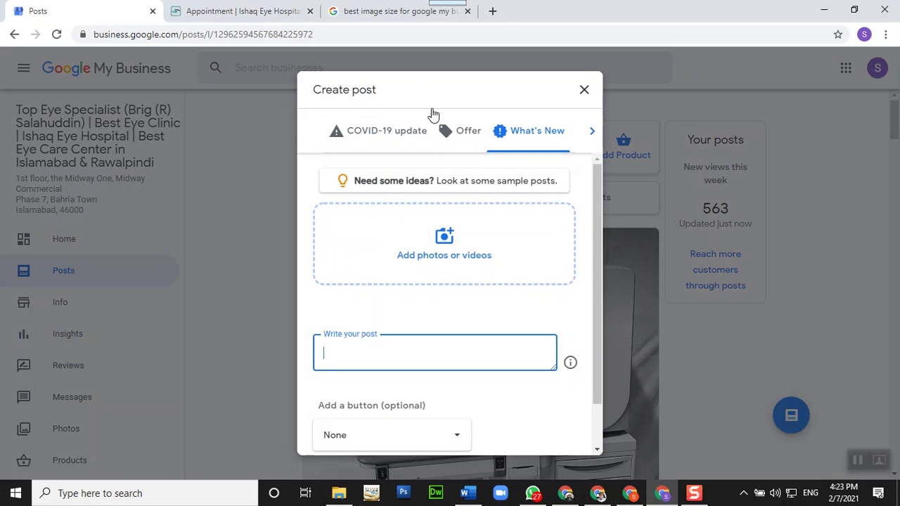
pyautogui.click(470, 89)
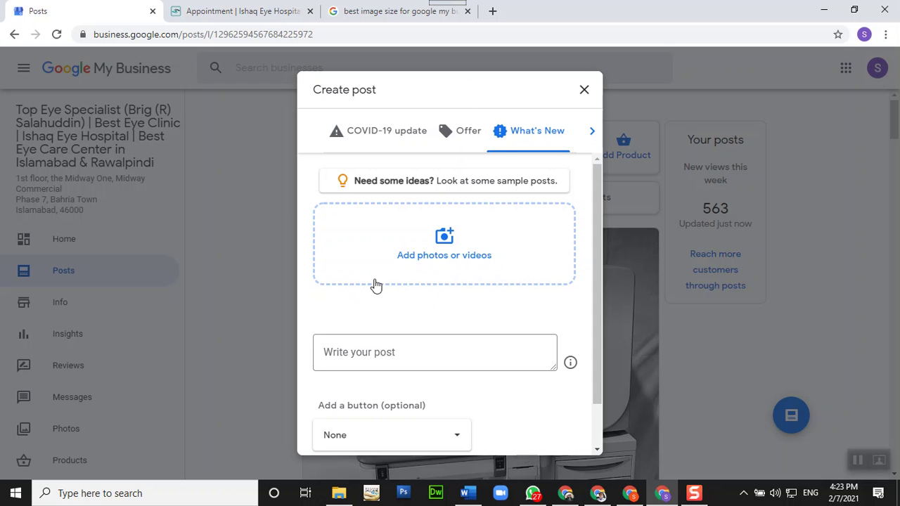
pyautogui.click(442, 240)
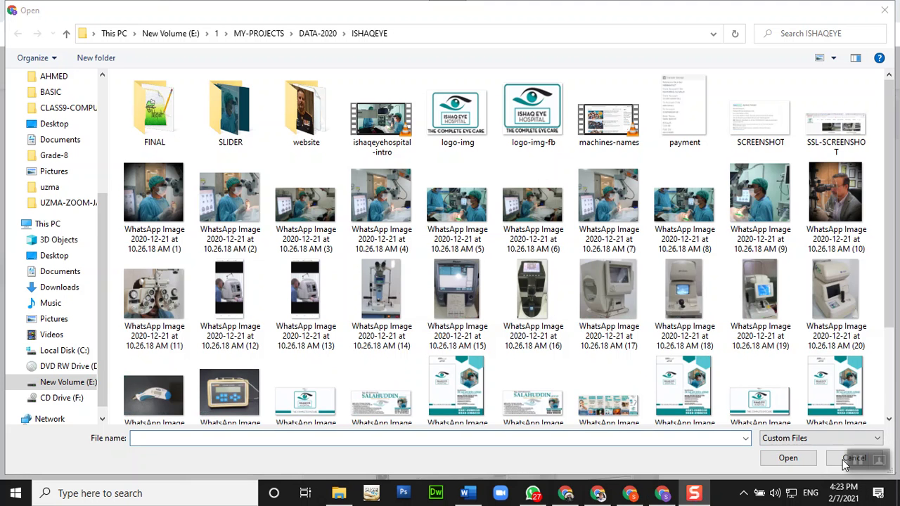
pyautogui.click(841, 458)
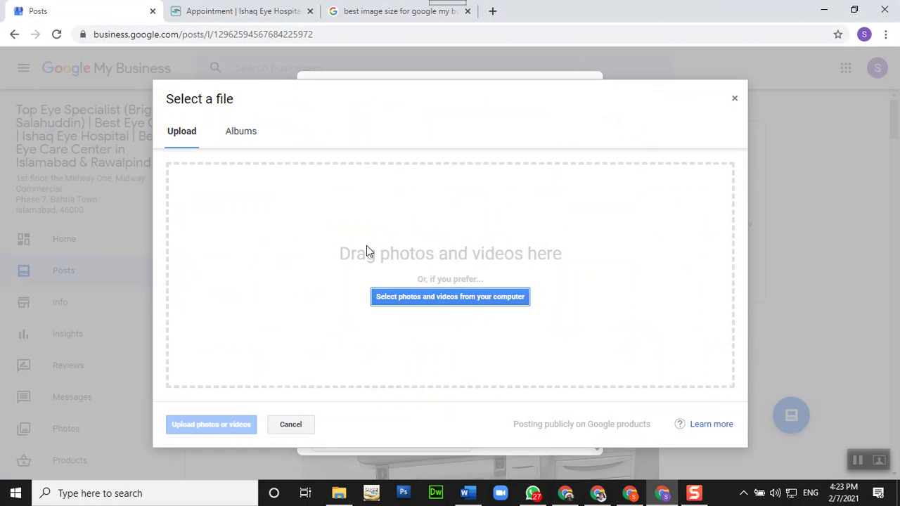
pyautogui.click(389, 304)
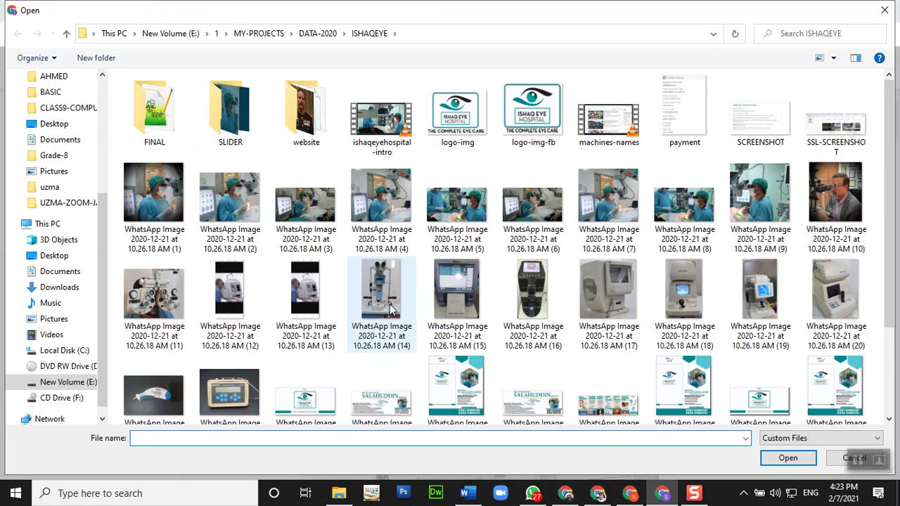
pyautogui.scroll(-3, 391, 313)
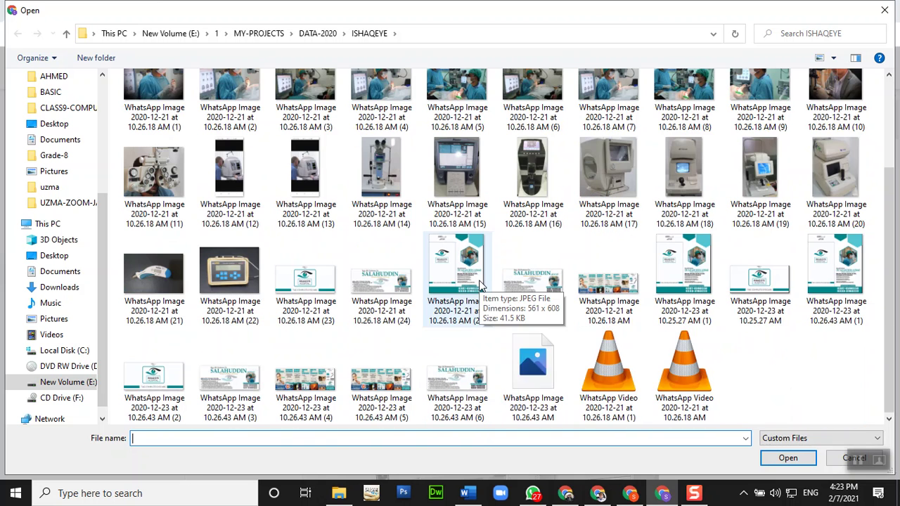
pyautogui.click(604, 408)
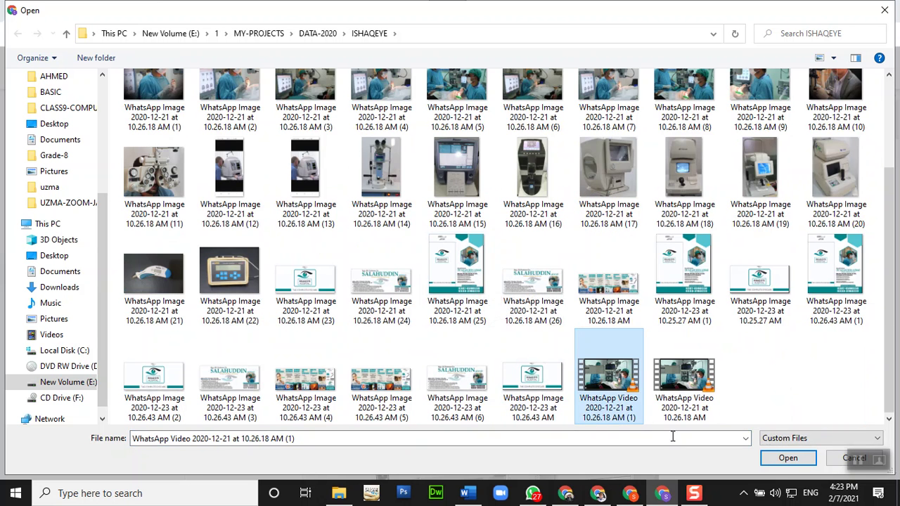
pyautogui.click(789, 459)
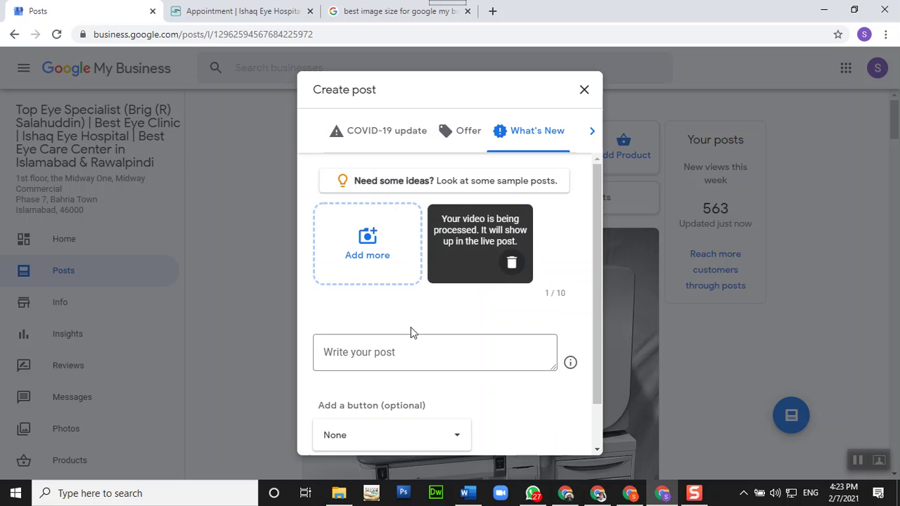
# Open the help page about posting on Google and return to the update post draft
pyautogui.scroll(-1, 434, 339)
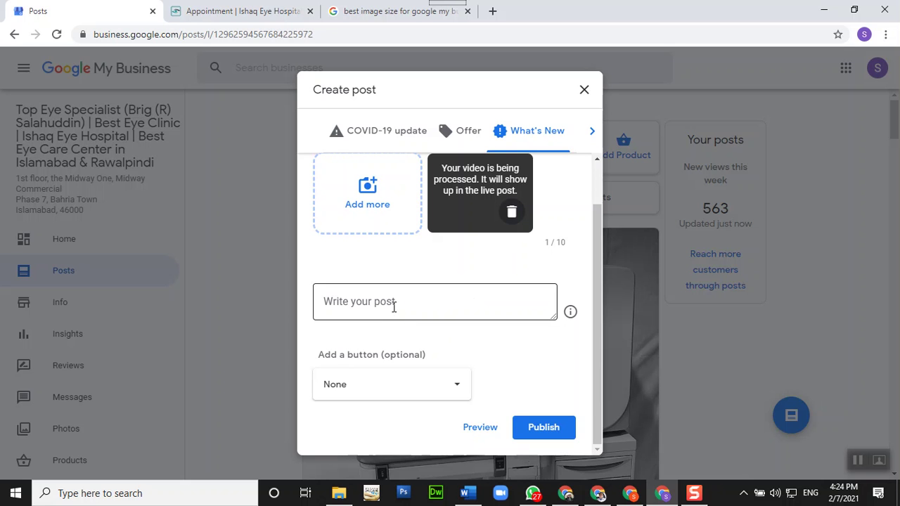
pyautogui.click(569, 314)
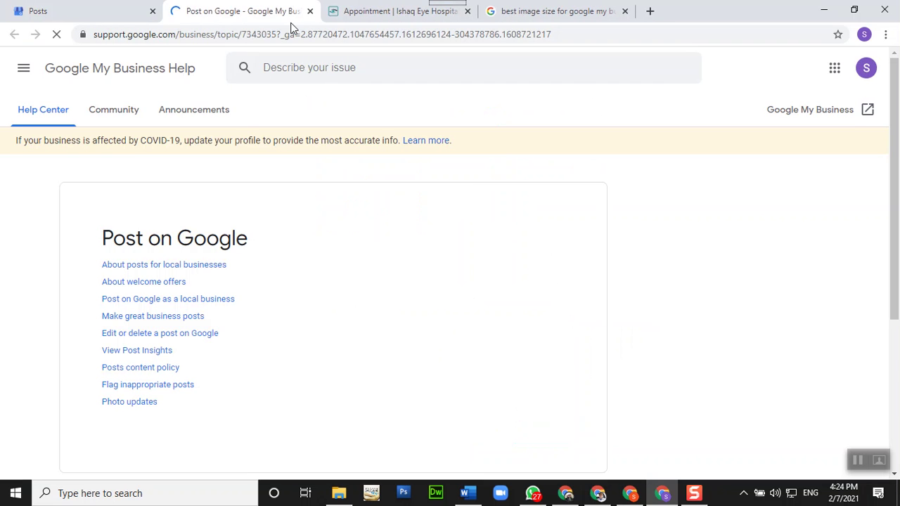
pyautogui.click(92, 13)
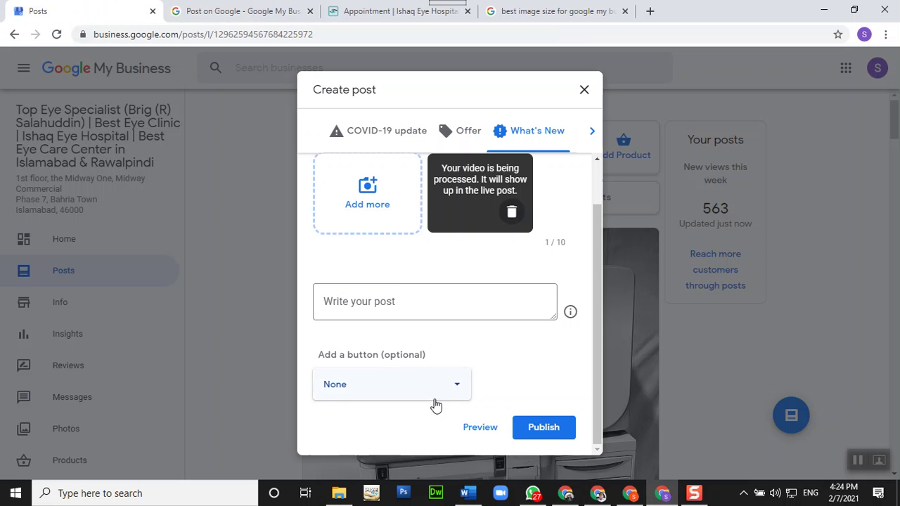
pyautogui.click(458, 382)
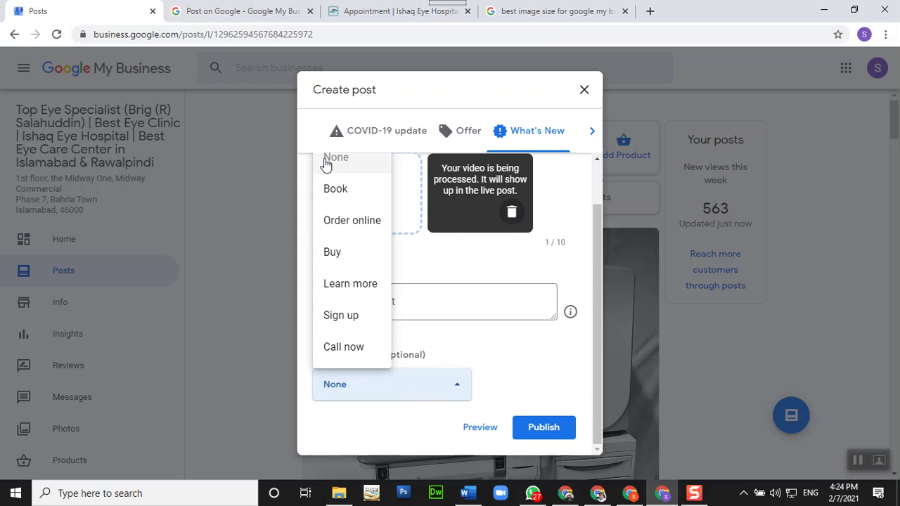
pyautogui.scroll(1, 353, 251)
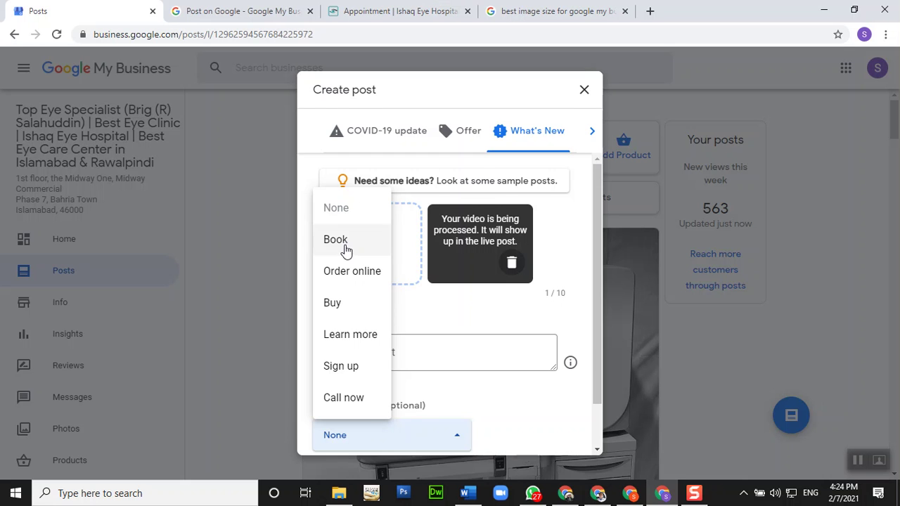
pyautogui.click(346, 243)
pyautogui.click(378, 354)
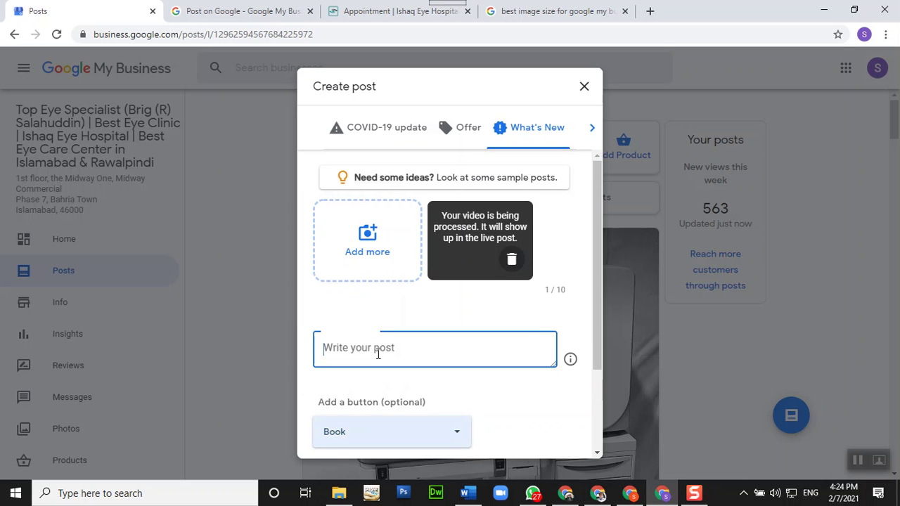
pyautogui.scroll(-2, 480, 382)
pyautogui.click(423, 370)
pyautogui.write('https://g.page/ishaq-eye-hospital/review?gm')
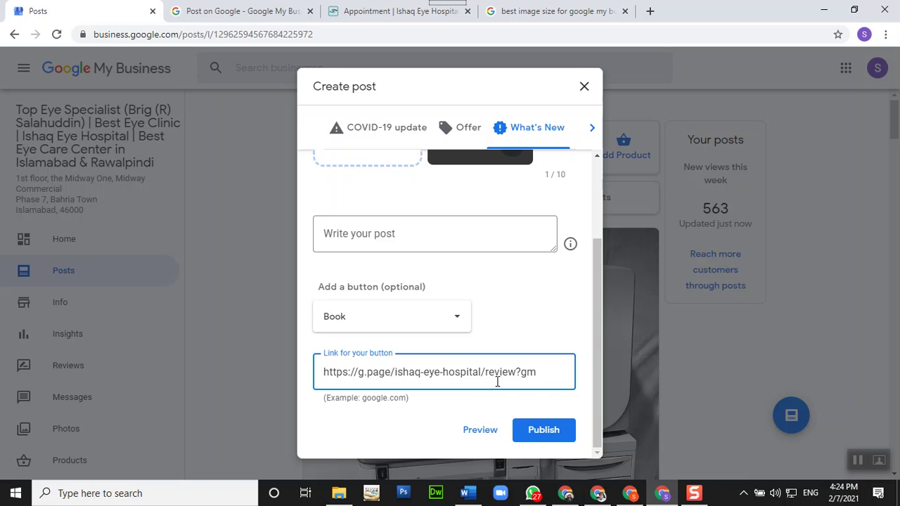
pyautogui.click(383, 11)
pyautogui.rightClick(231, 42)
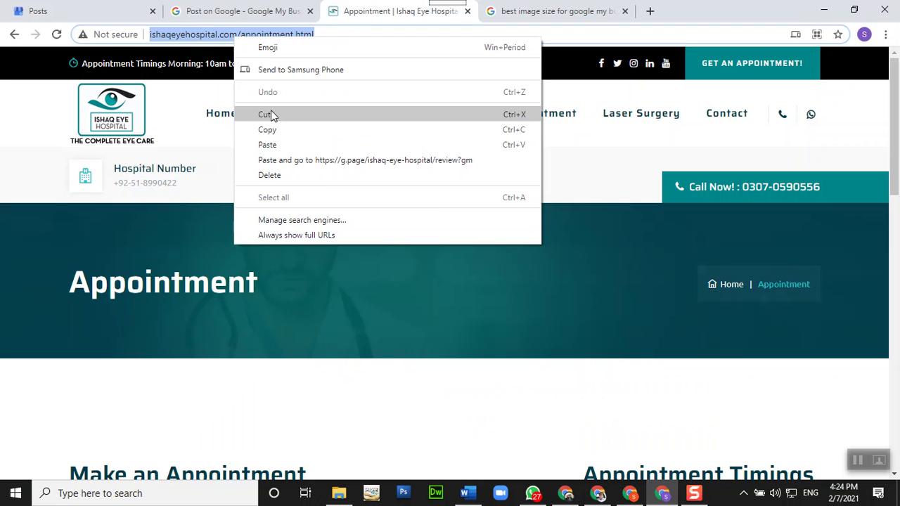
pyautogui.click(270, 127)
pyautogui.click(42, 12)
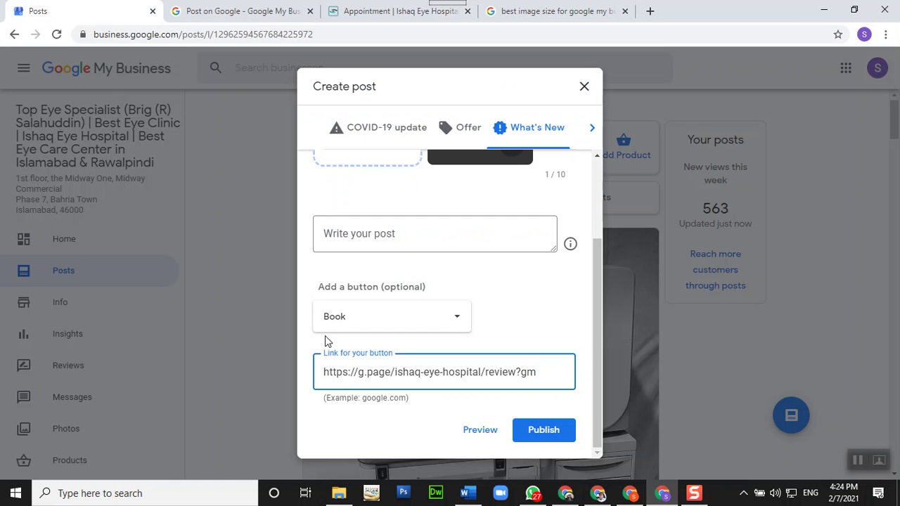
pyautogui.tripleClick(382, 383)
pyautogui.hotkey('ctrl', 'v')
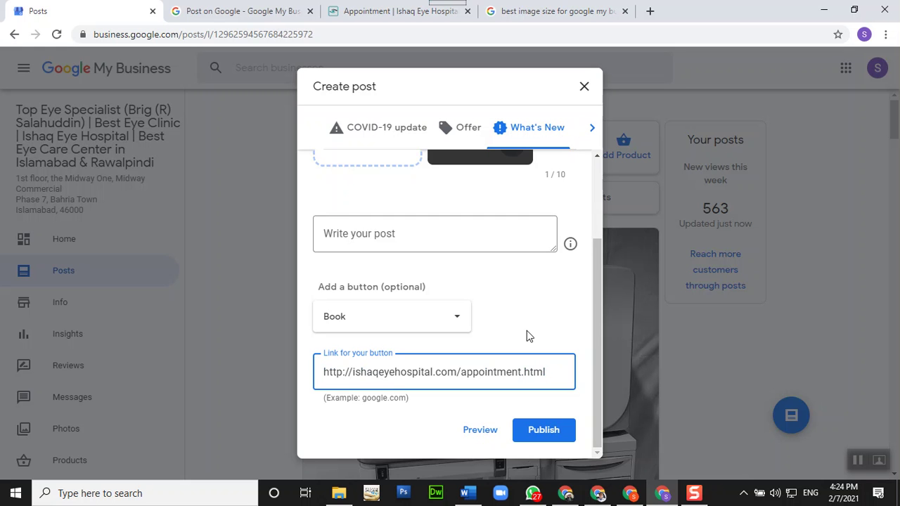
pyautogui.scroll(2, 530, 336)
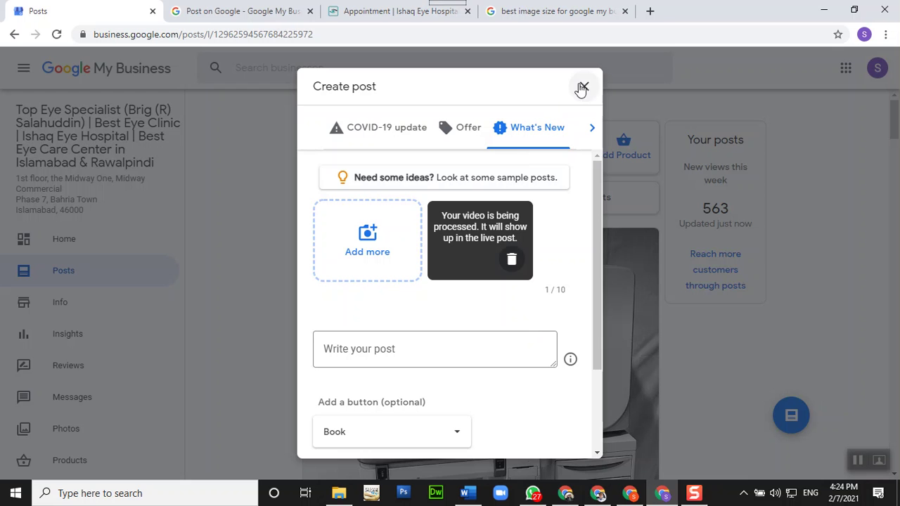
pyautogui.click(584, 86)
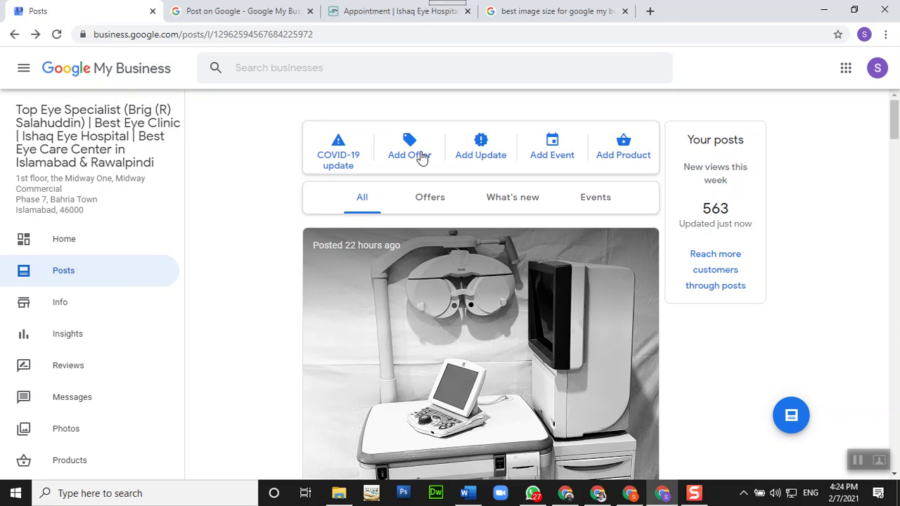
# Open an event post, examine its dates, additional details and button choices, and close it without publishing
pyautogui.click(565, 149)
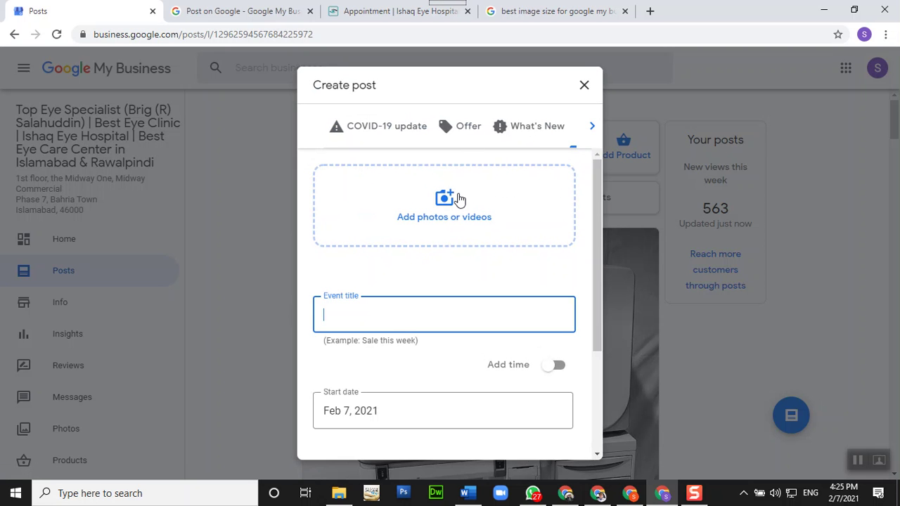
pyautogui.scroll(-3, 458, 199)
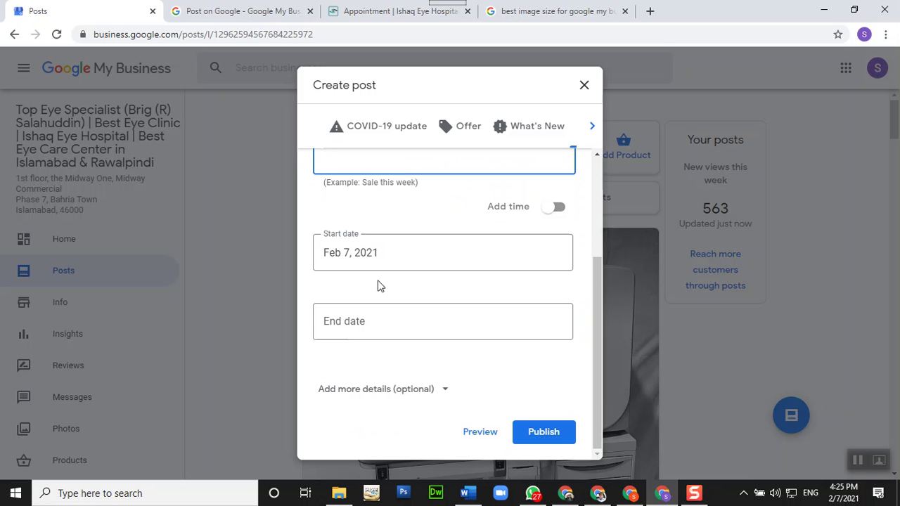
pyautogui.click(422, 391)
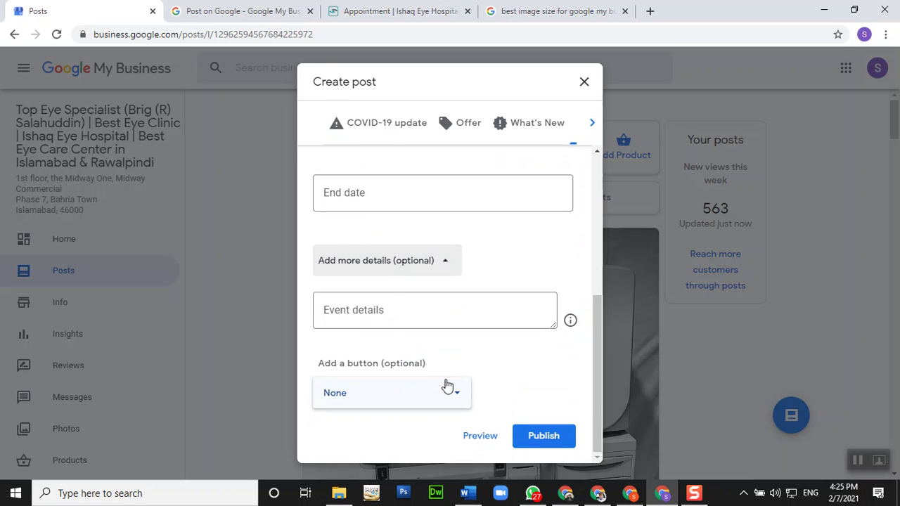
pyautogui.click(446, 385)
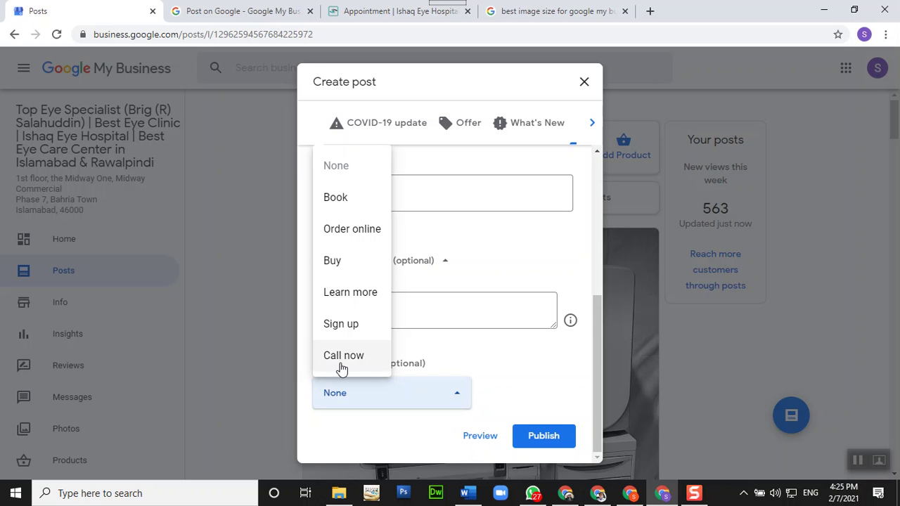
pyautogui.click(585, 83)
pyautogui.click(570, 100)
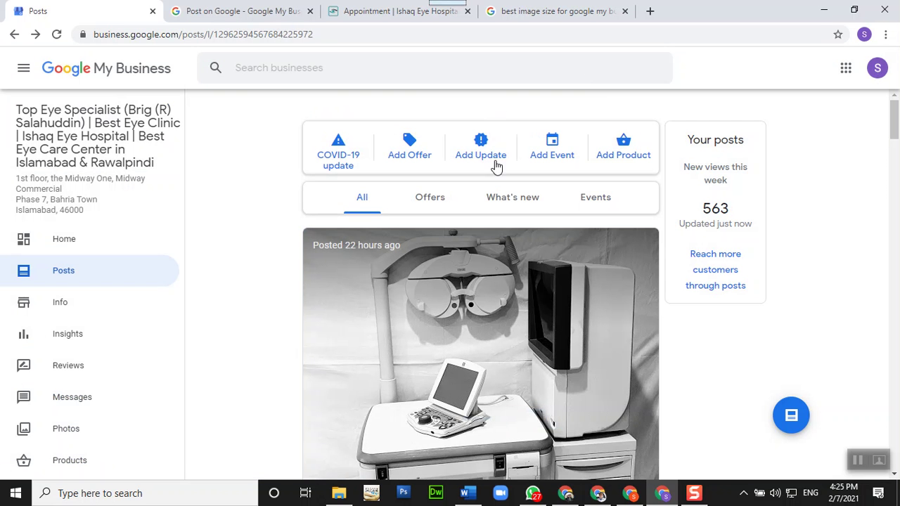
# Open the product post form, and bring up the Products page of the Stars Academy Lahore listing in the other browser window
pyautogui.click(625, 161)
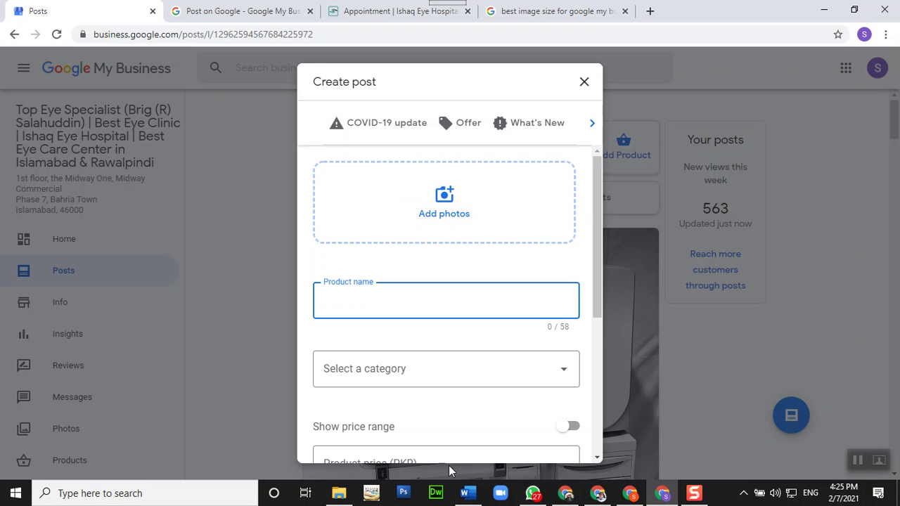
pyautogui.click(630, 494)
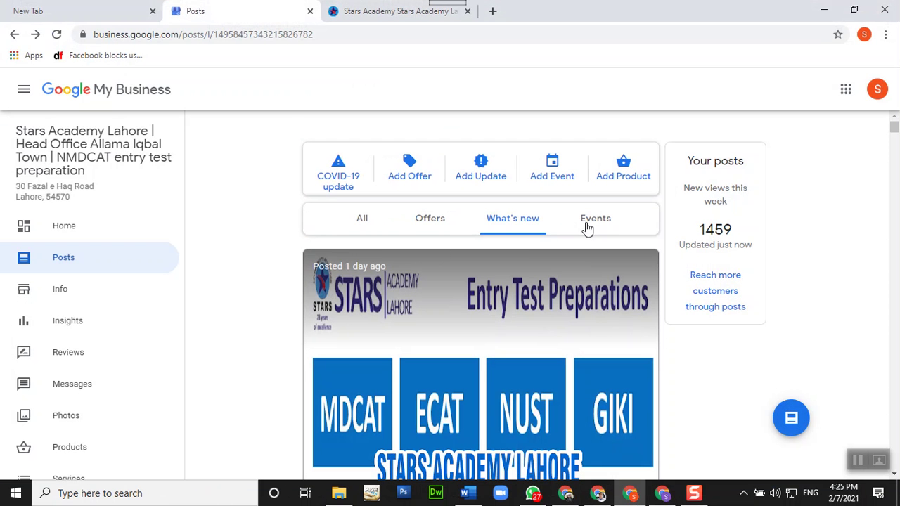
pyautogui.scroll(-1, 564, 211)
pyautogui.scroll(1, 564, 202)
pyautogui.scroll(-1, 73, 342)
pyautogui.scroll(-2, 74, 344)
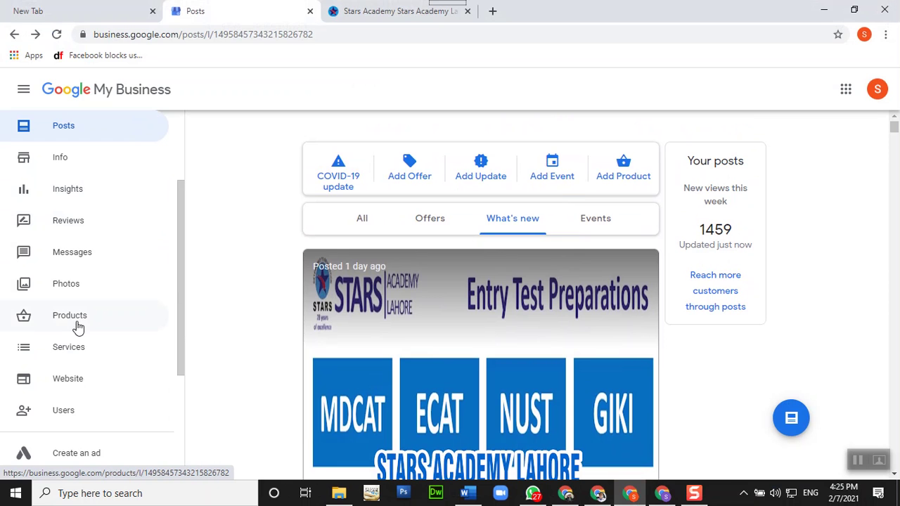
pyautogui.click(80, 321)
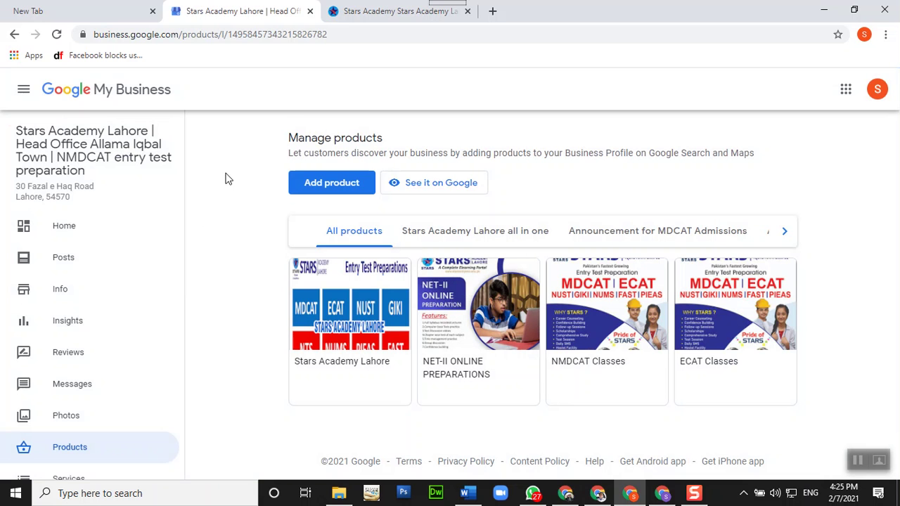
# View the Stars Academy Lahore products as they appear on Google Search
pyautogui.click(423, 190)
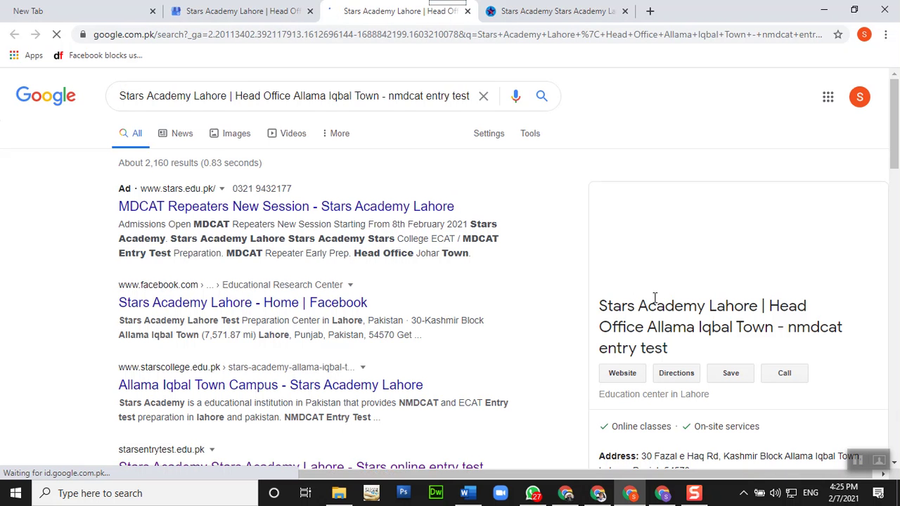
pyautogui.scroll(-2, 654, 298)
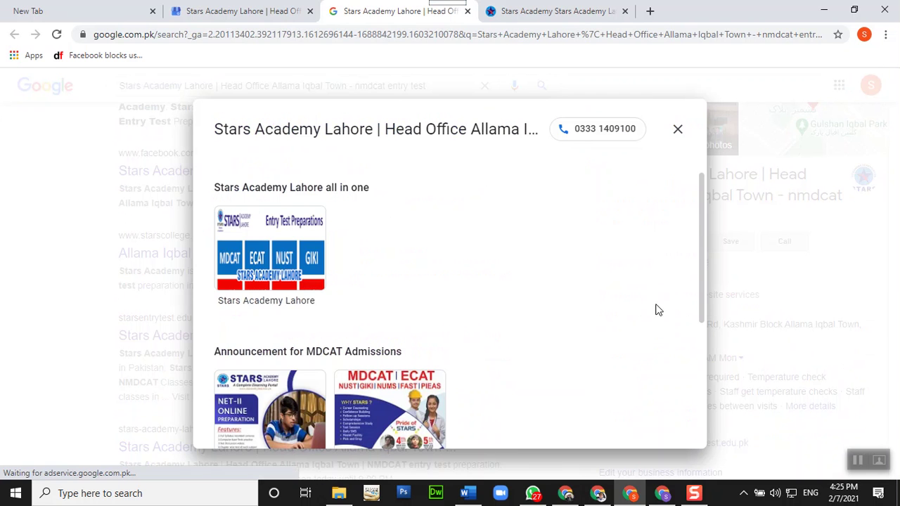
# Look through the product categories in the Stars Academy Lahore product overlay and close it
pyautogui.scroll(-2, 544, 305)
pyautogui.scroll(2, 549, 307)
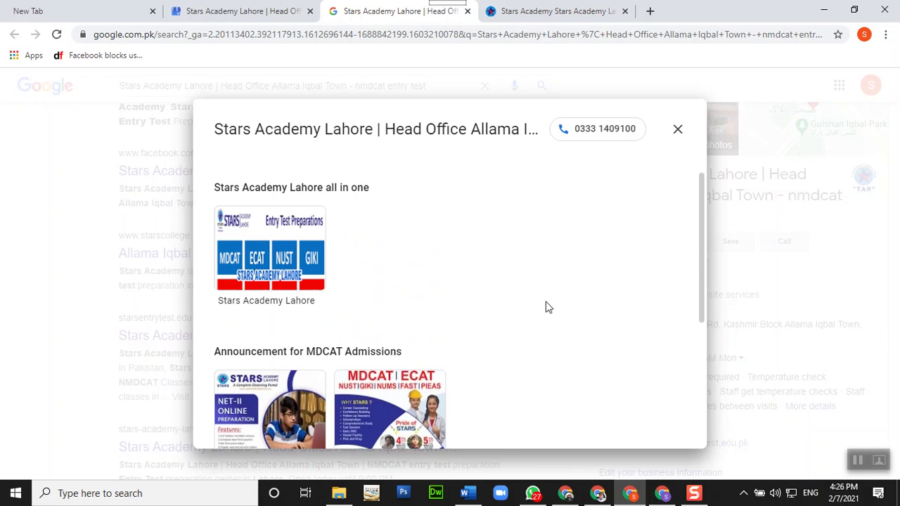
pyautogui.scroll(-3, 548, 307)
pyautogui.scroll(5, 548, 308)
pyautogui.click(665, 137)
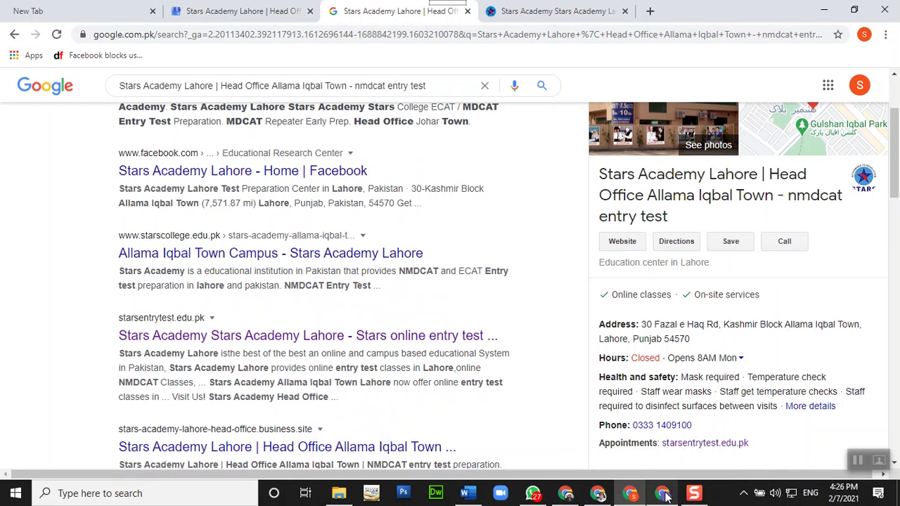
# Return to the eye hospital's product post form, examine its category, price, description and button fields, and close it without publishing
pyautogui.click(671, 500)
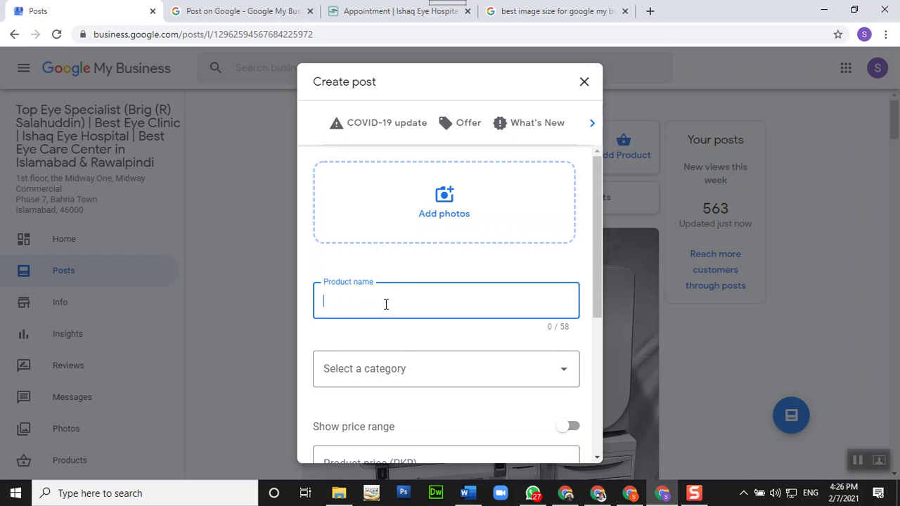
pyautogui.scroll(-1, 386, 303)
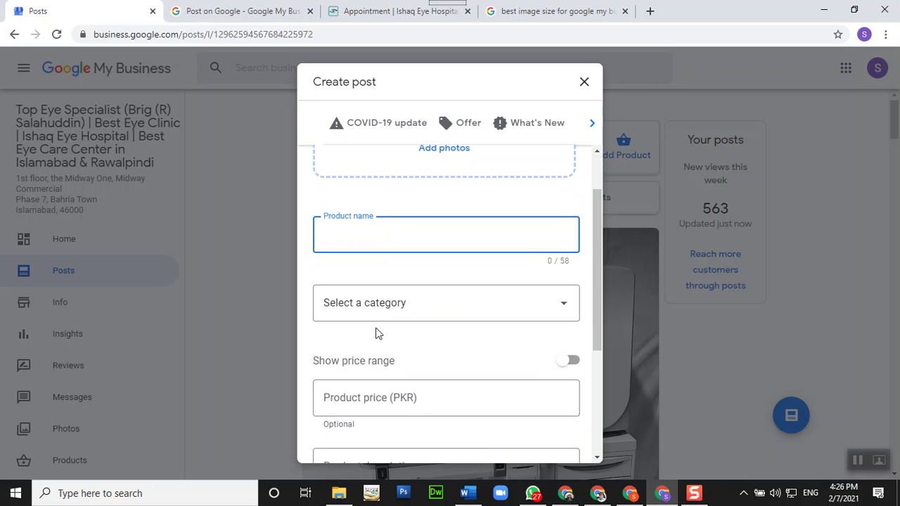
pyautogui.click(566, 306)
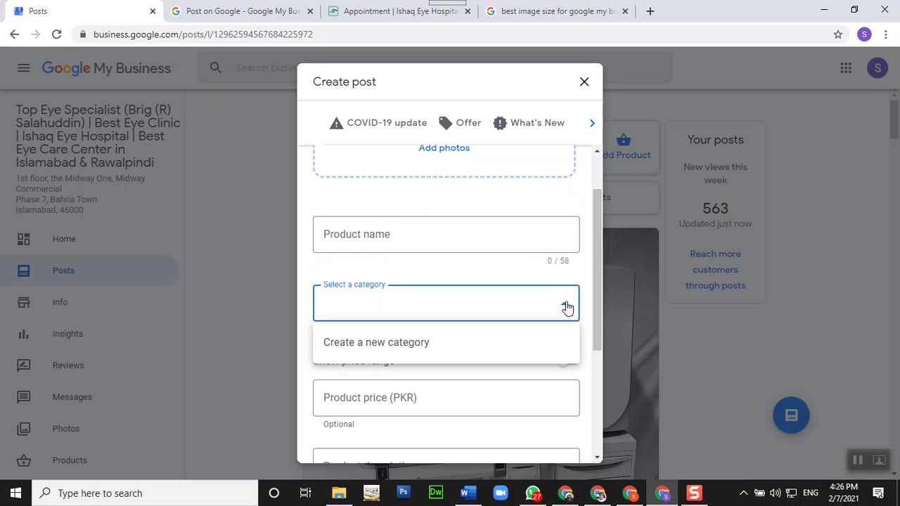
pyautogui.click(567, 308)
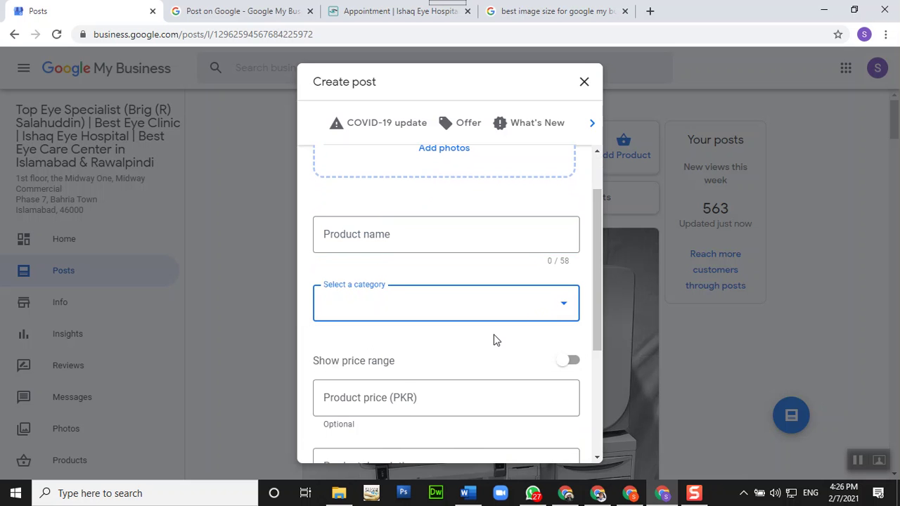
pyautogui.scroll(-3, 495, 339)
pyautogui.scroll(4, 495, 339)
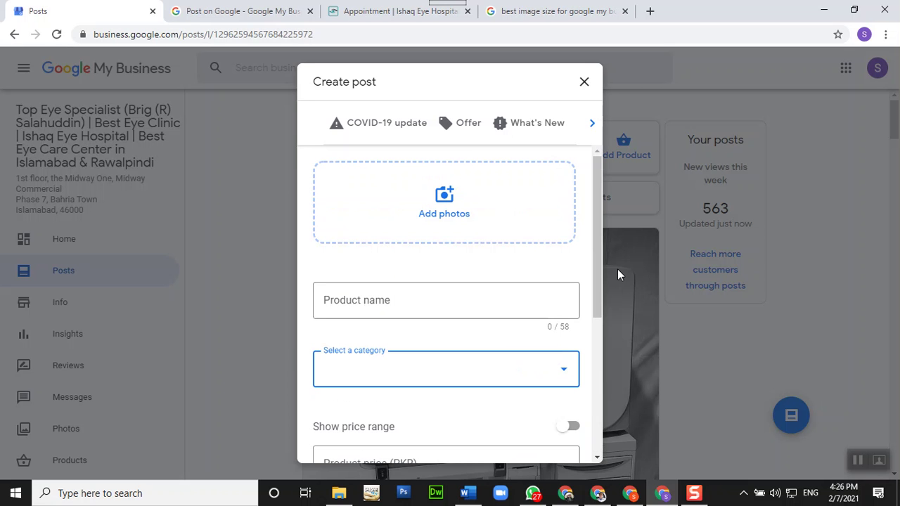
pyautogui.moveTo(601, 217); pyautogui.dragTo(592, 254)
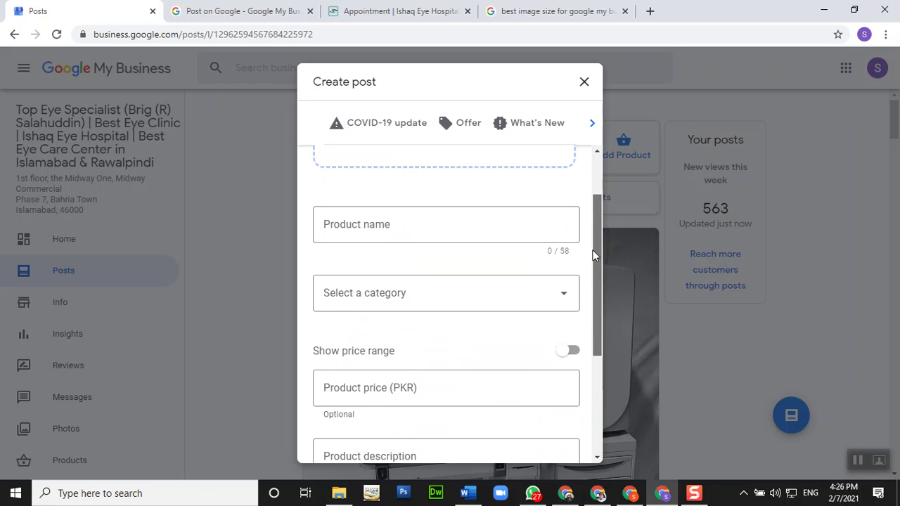
pyautogui.moveTo(595, 257); pyautogui.dragTo(596, 316)
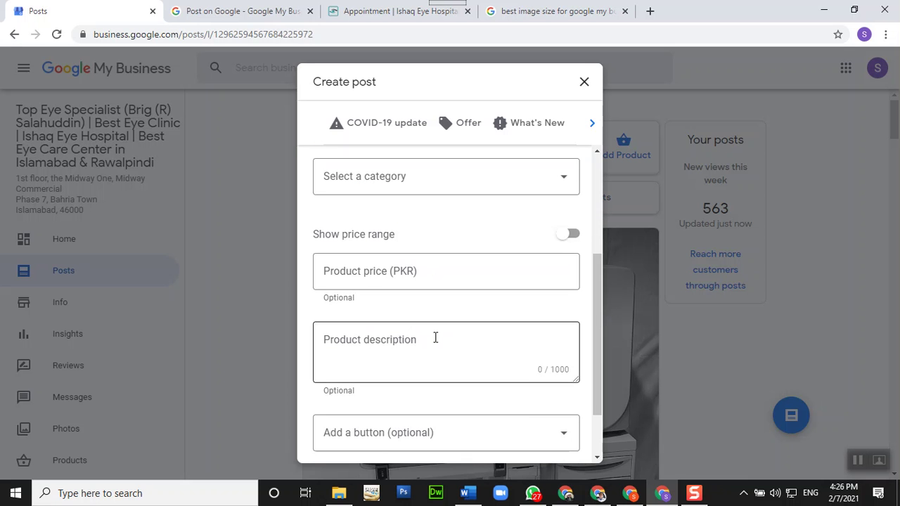
pyautogui.scroll(-2, 434, 338)
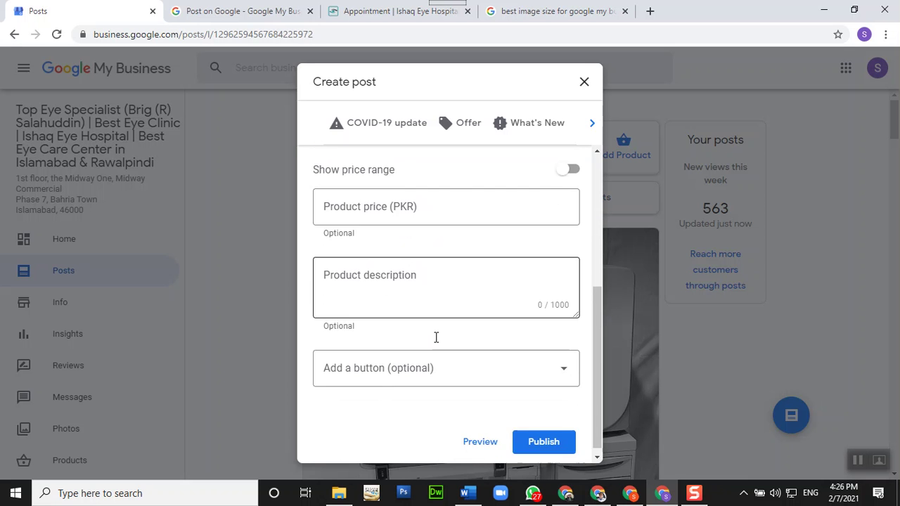
pyautogui.click(584, 83)
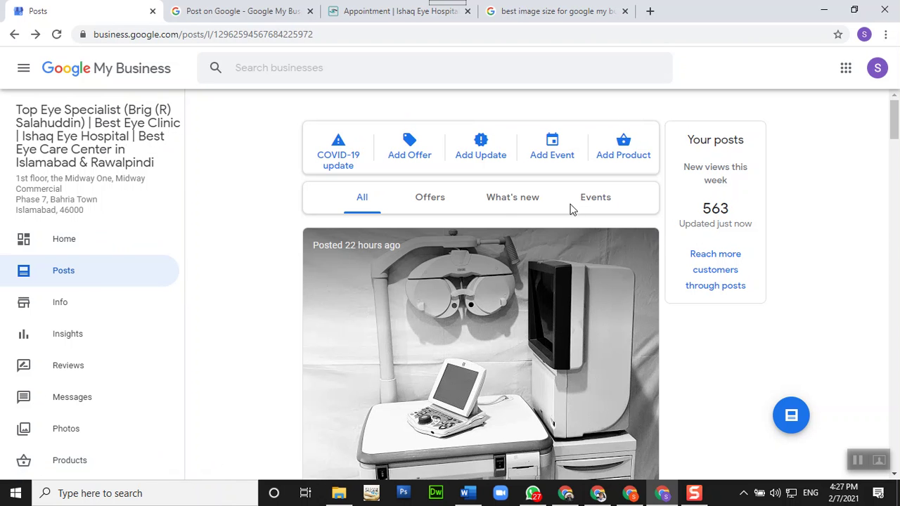
# Look over the latest post of the eye hospital listing and open its business information page at the category section
pyautogui.scroll(-5, 322, 343)
pyautogui.scroll(3, 323, 343)
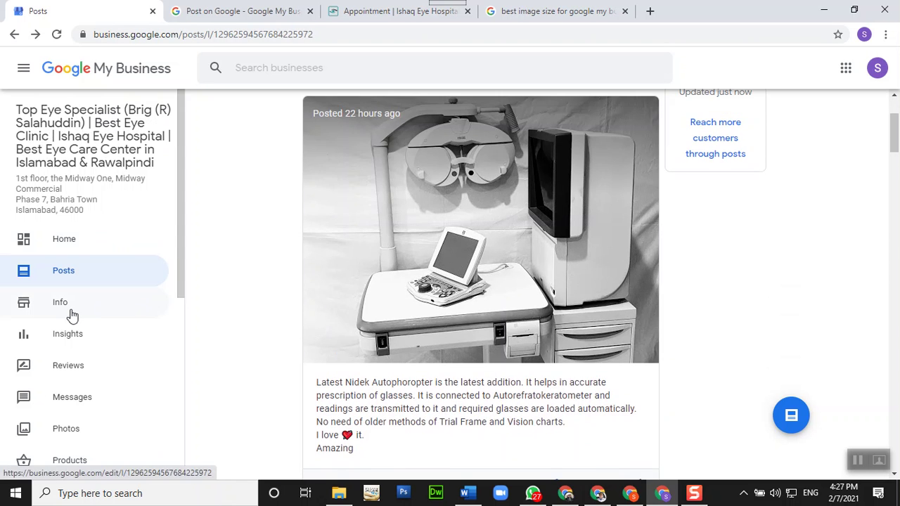
pyautogui.click(72, 315)
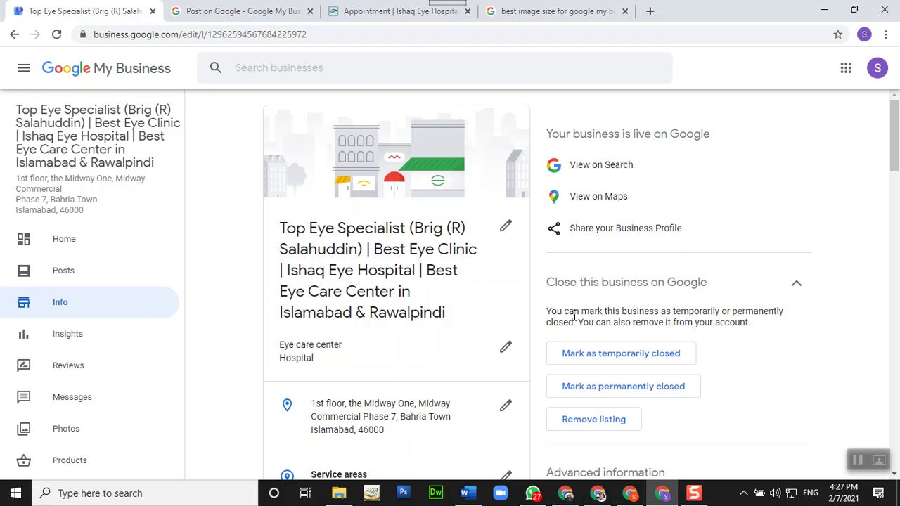
pyautogui.moveTo(897, 139)
pyautogui.mouseDown()
pyautogui.moveTo(897, 163)
pyautogui.moveTo(897, 147)
pyautogui.mouseUp()
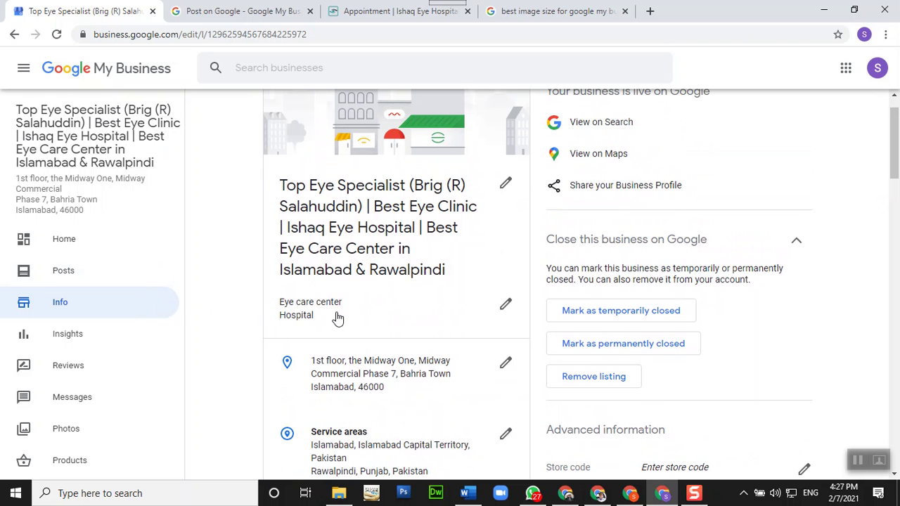
# Try adding another category beginning with "Eye" to the business, remove the entry, and cancel the category edit
pyautogui.click(506, 309)
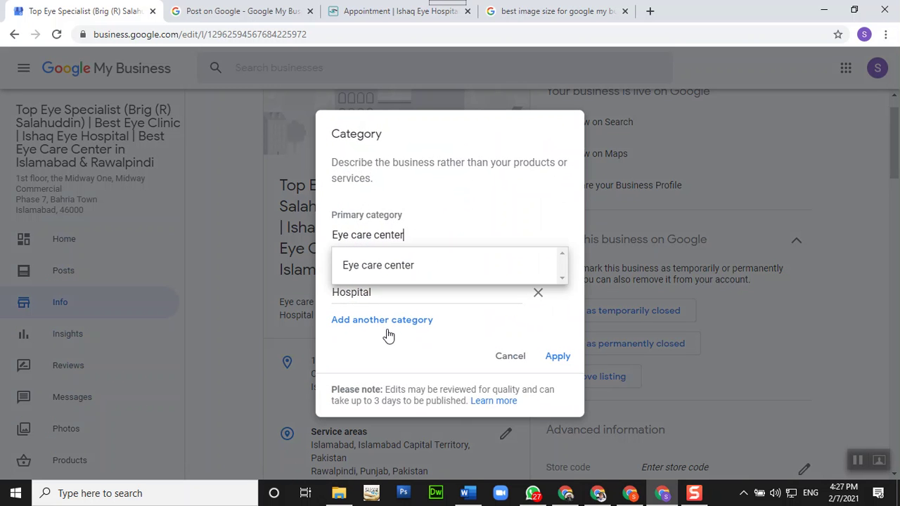
pyautogui.click(446, 154)
pyautogui.click(370, 322)
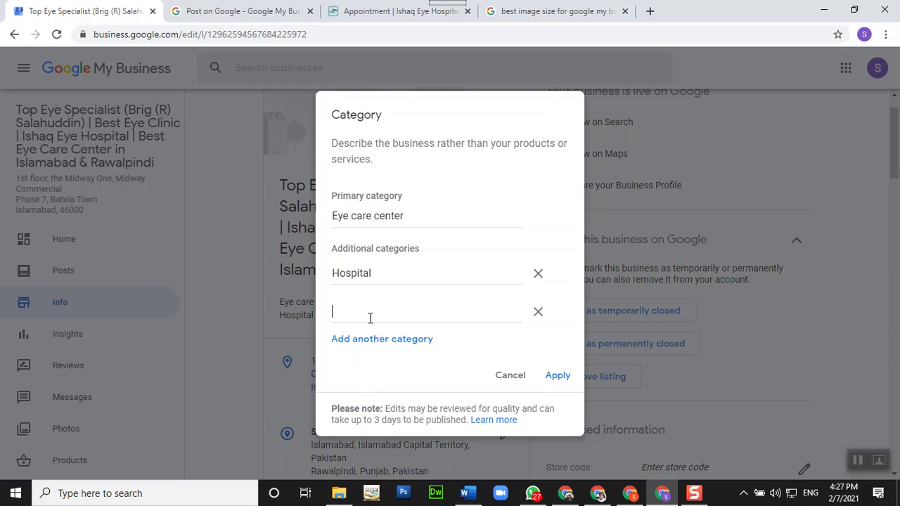
pyautogui.write('Eye')
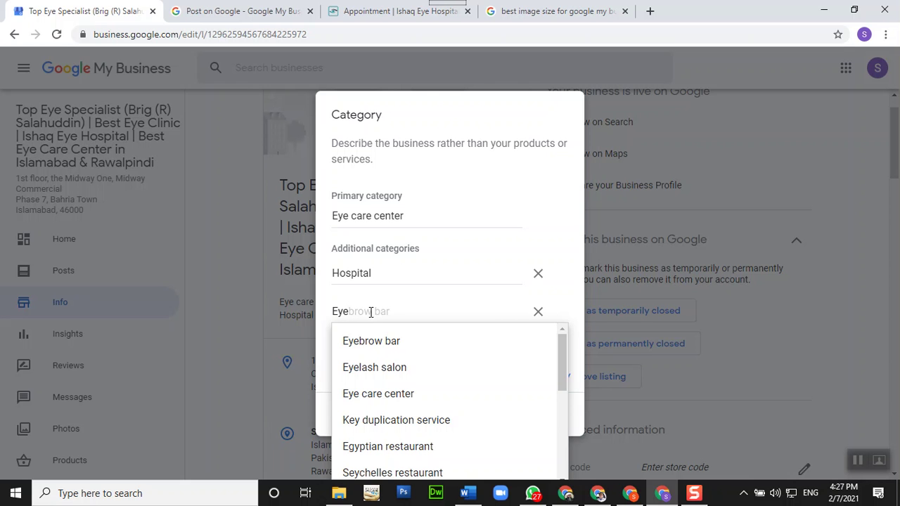
pyautogui.click(538, 311)
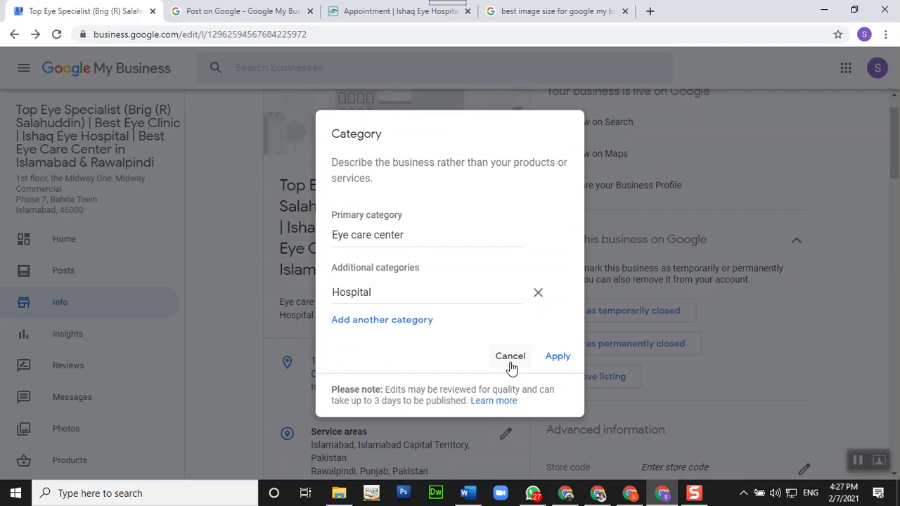
pyautogui.click(511, 366)
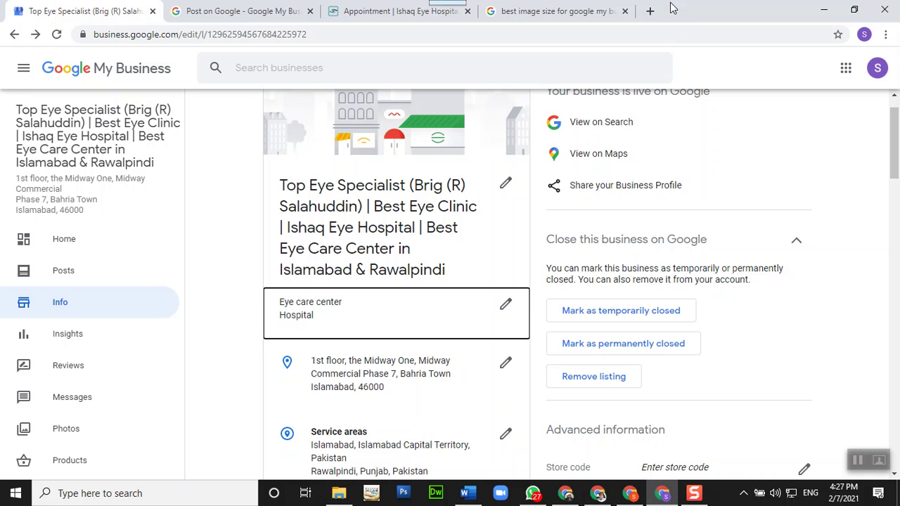
# Search Google in a new tab for "maximum length of google my business name"
pyautogui.click(650, 10)
pyautogui.write('m')
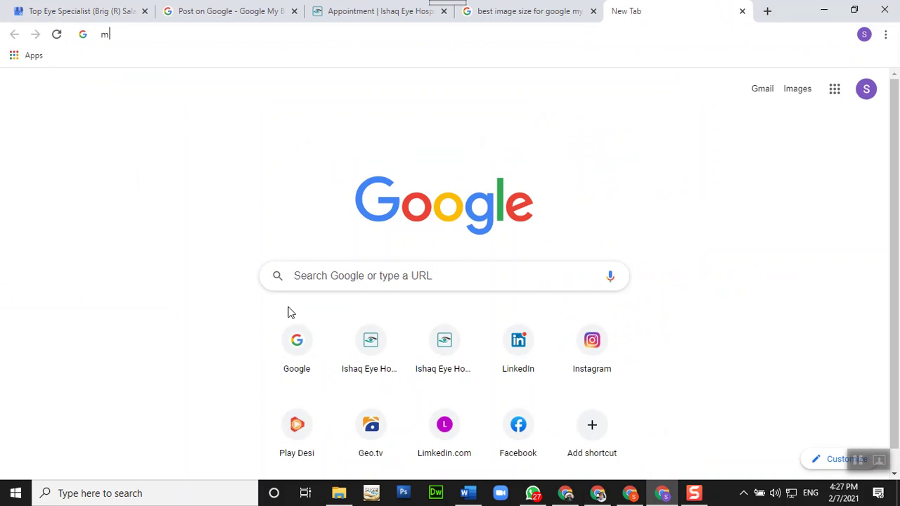
pyautogui.write('aximum length')
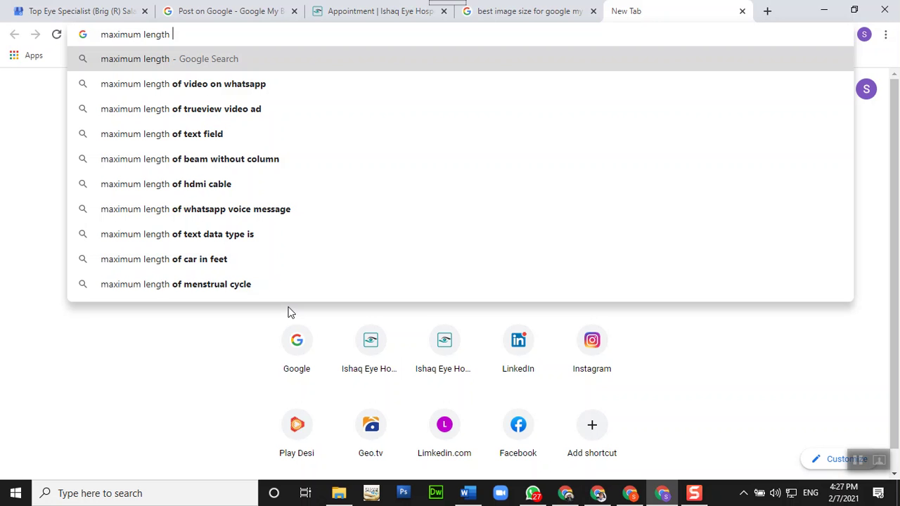
pyautogui.write('o')
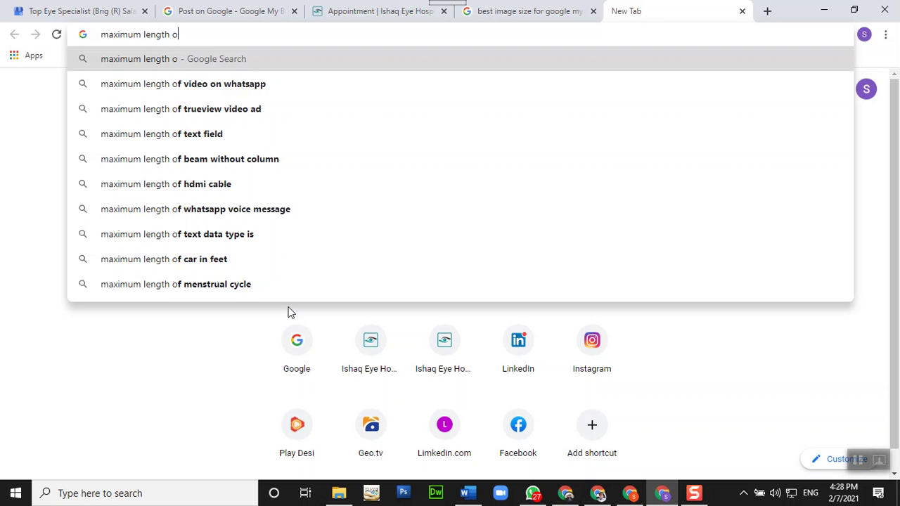
pyautogui.write('f google ')
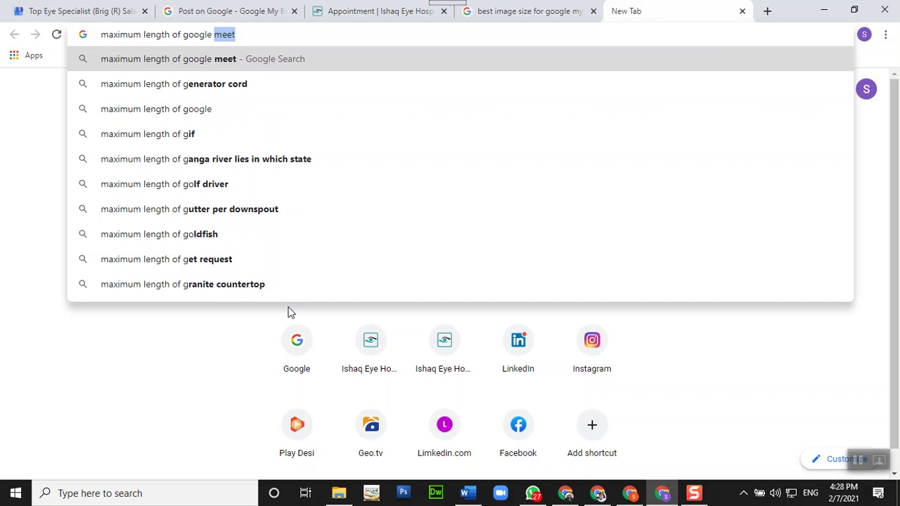
pyautogui.write('my busi')
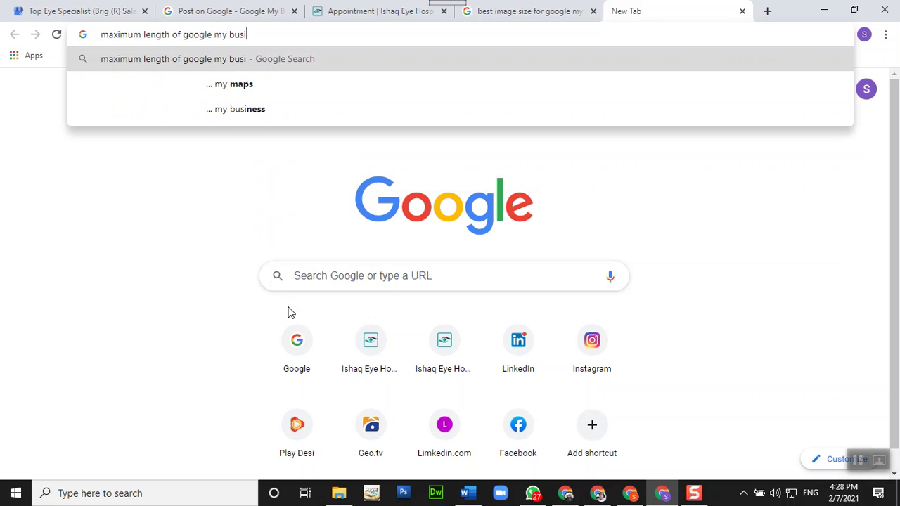
pyautogui.write('ness name')
pyautogui.press('Return')
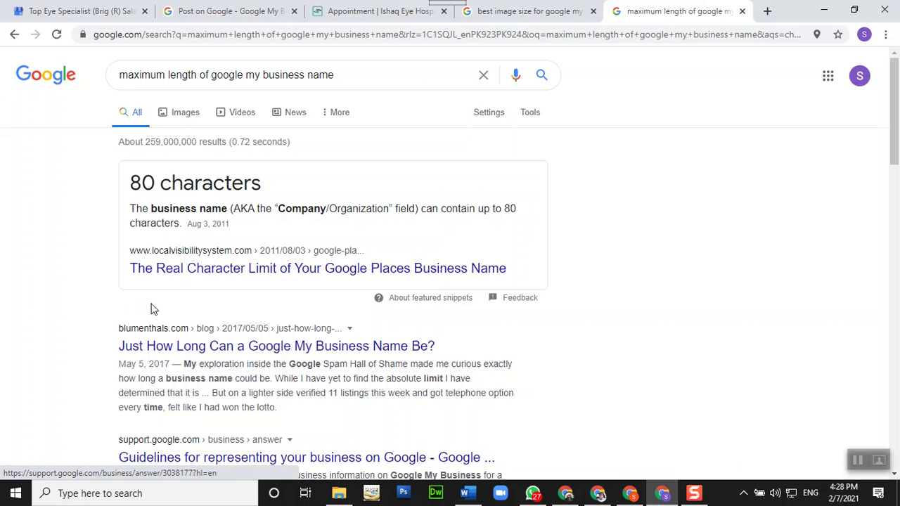
# Limit the search results to the past month, and switch the time range to the past year
pyautogui.click(530, 114)
pyautogui.click(149, 143)
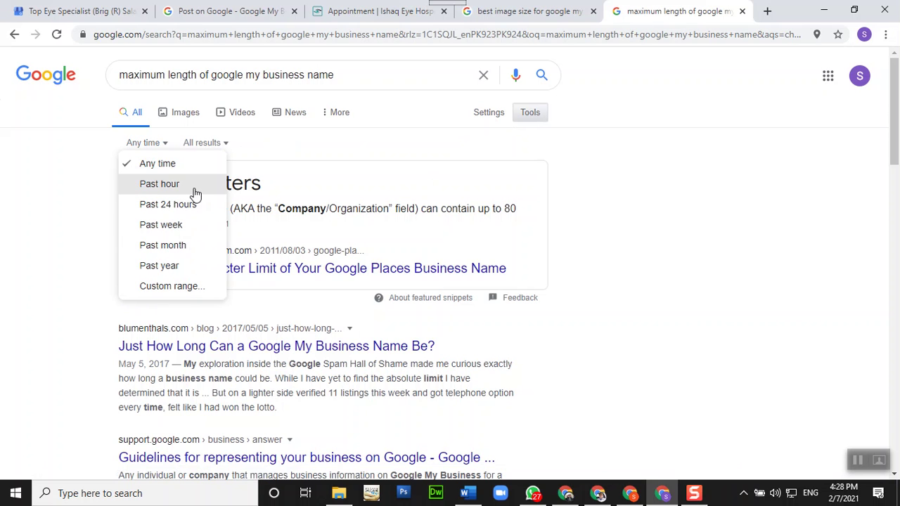
pyautogui.click(179, 254)
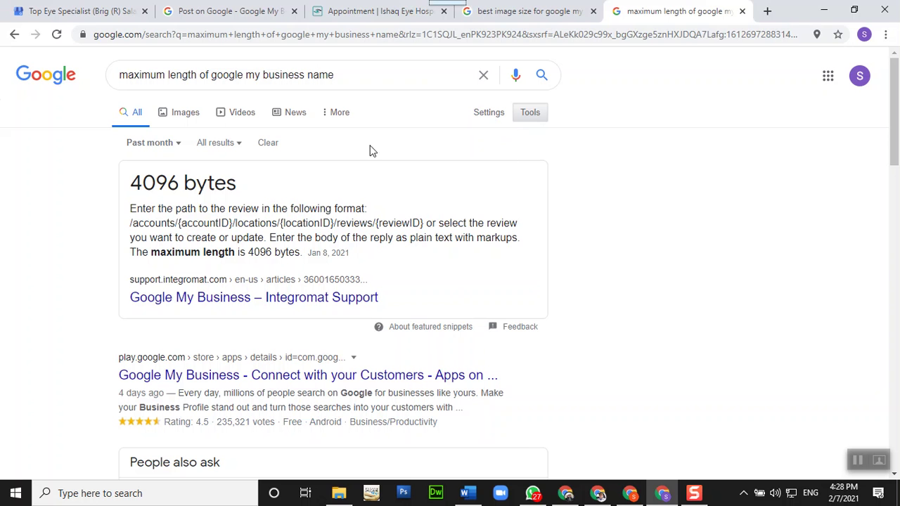
pyautogui.click(178, 144)
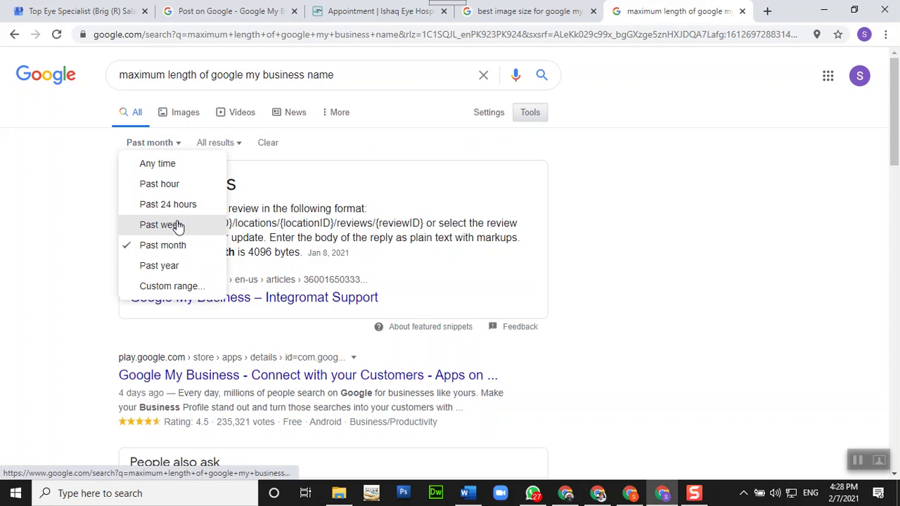
pyautogui.click(163, 268)
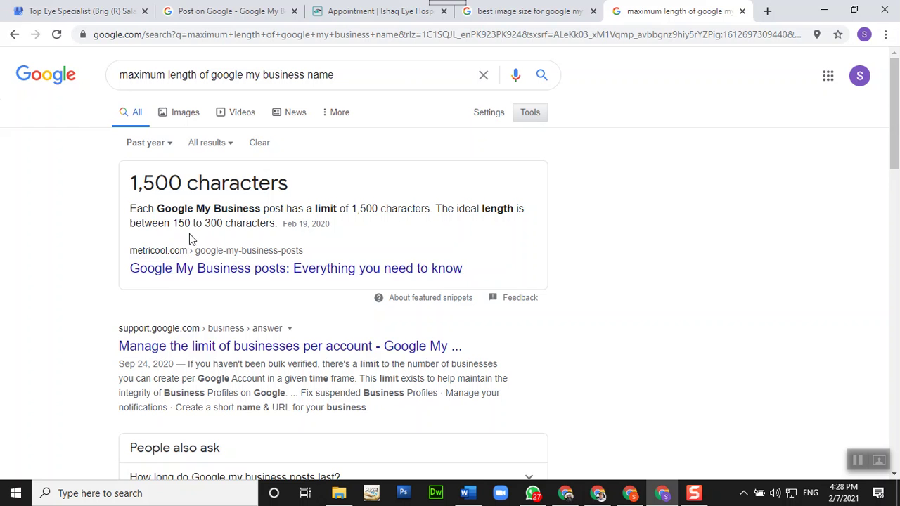
# Go back to the unfiltered search results and highlight the featured snippet's text and date
pyautogui.click(15, 34)
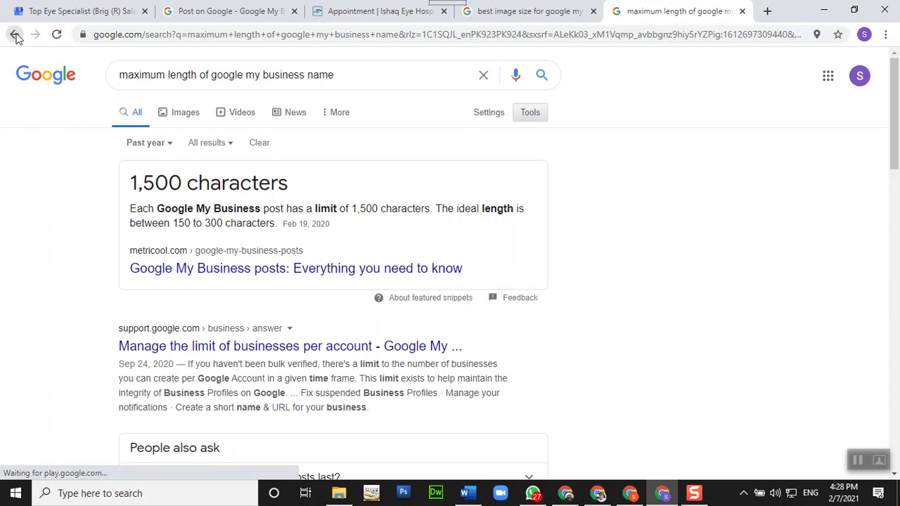
pyautogui.click(15, 34)
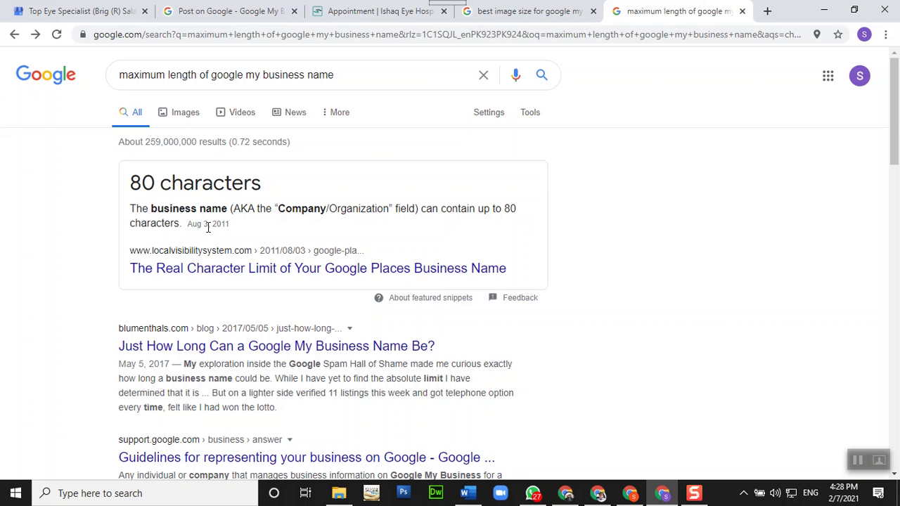
pyautogui.moveTo(215, 224); pyautogui.dragTo(232, 225)
pyautogui.tripleClick(232, 225)
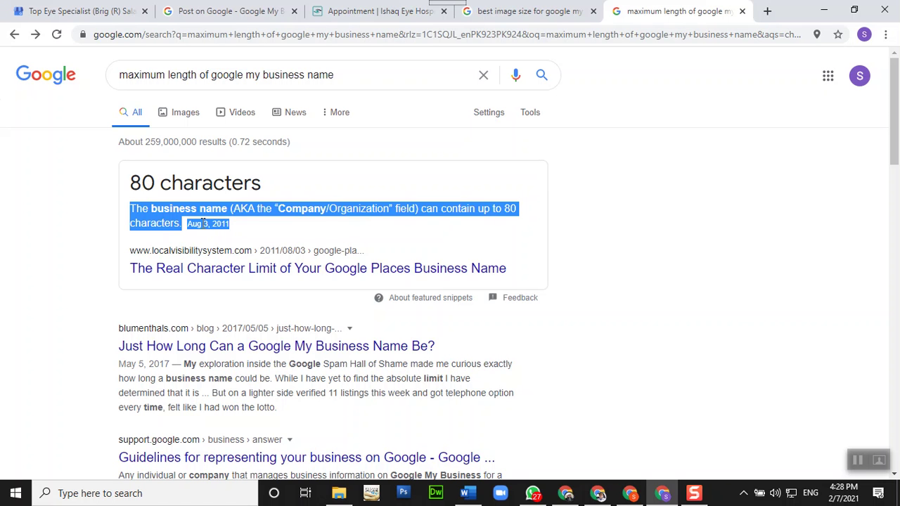
# Filter the search results to the past month, and change the time range to the past year
pyautogui.click(535, 114)
pyautogui.click(161, 144)
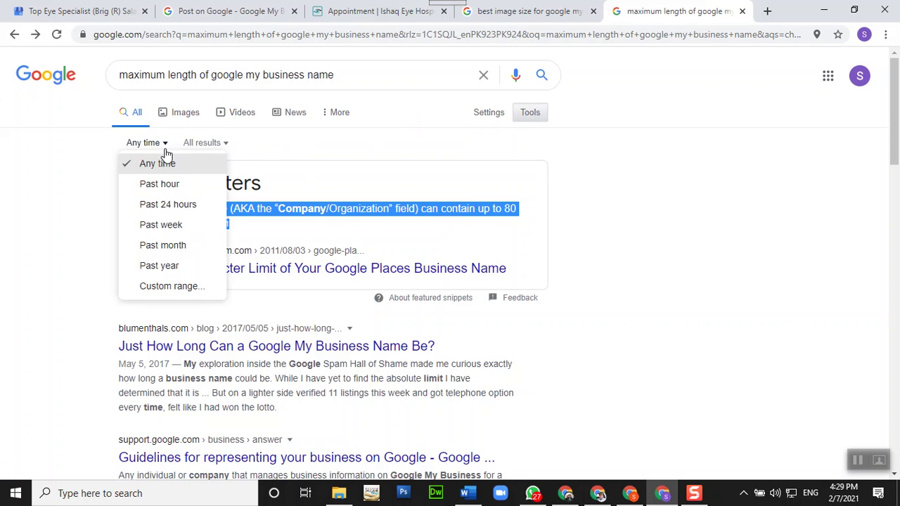
pyautogui.click(188, 247)
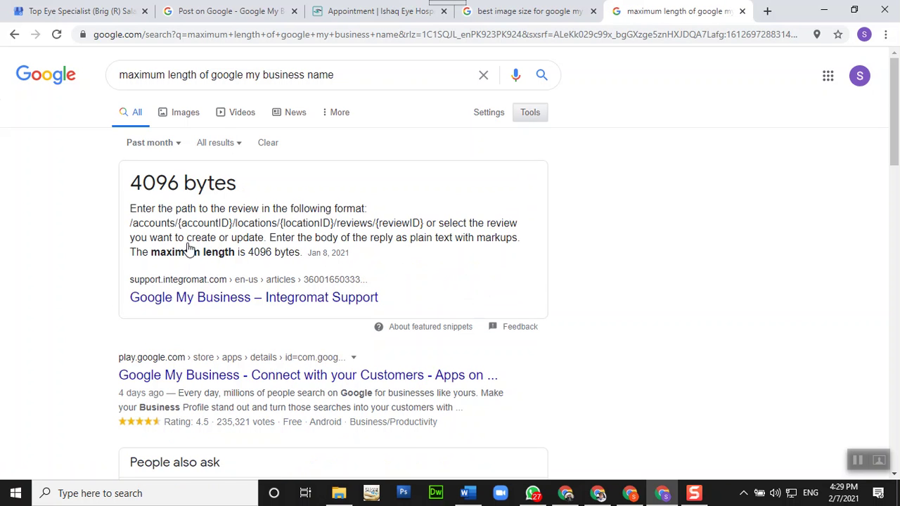
pyautogui.click(177, 146)
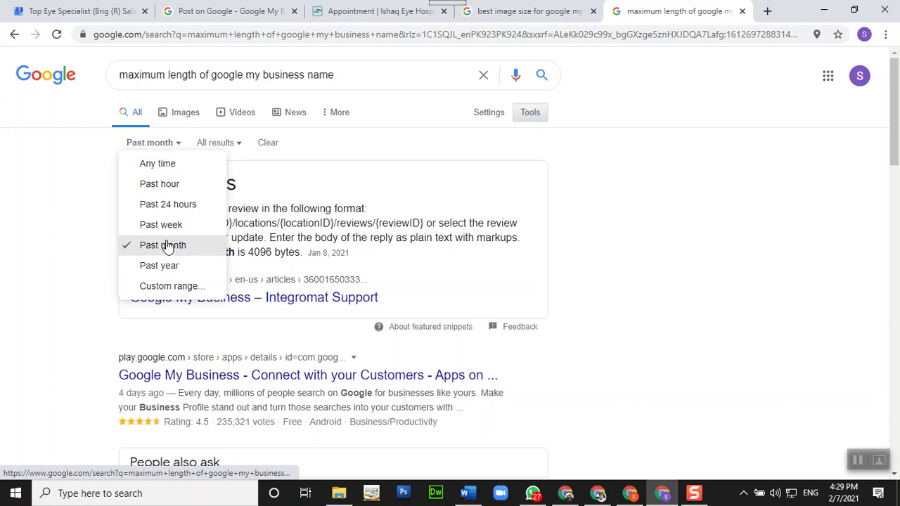
pyautogui.click(168, 266)
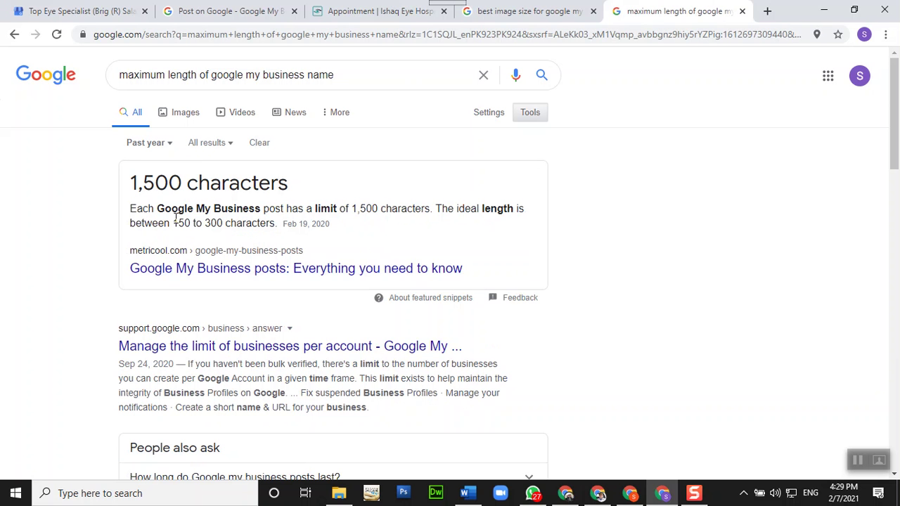
# Highlight the ideal post length range in the featured snippet about Google My Business posts
pyautogui.moveTo(173, 223); pyautogui.dragTo(225, 224)
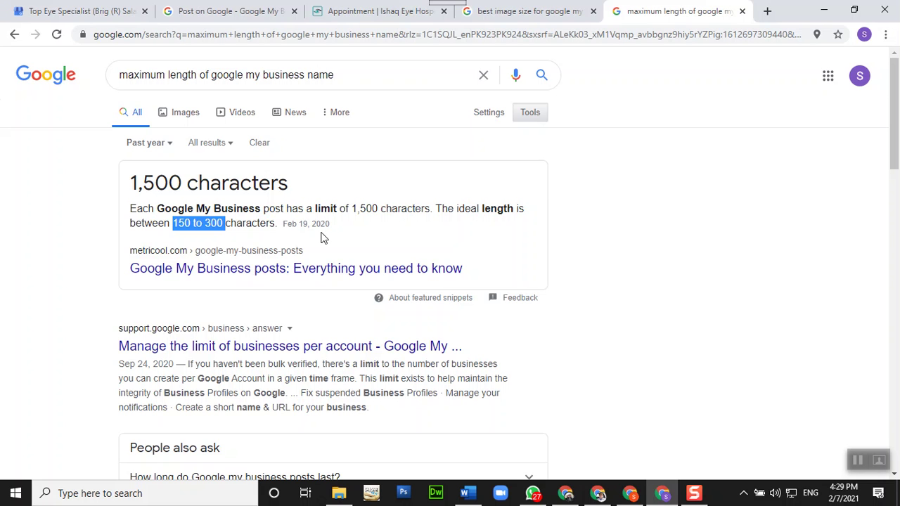
pyautogui.click(172, 224)
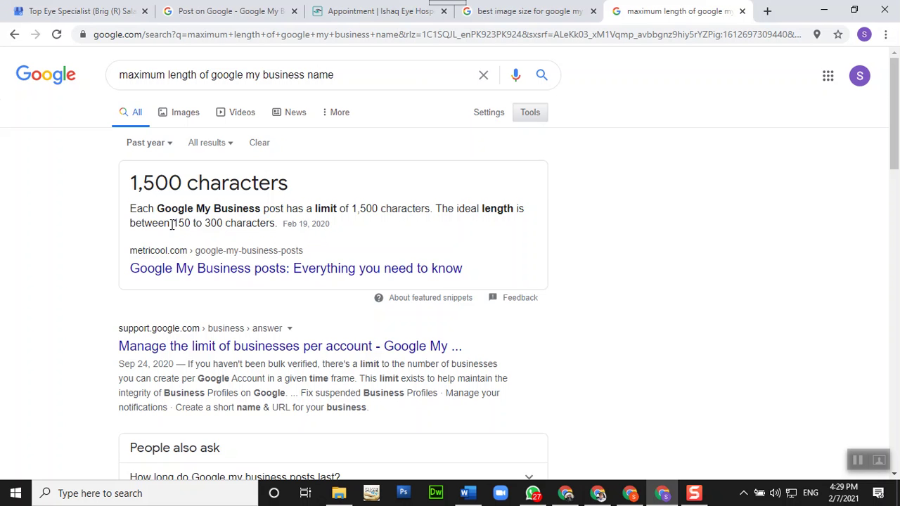
pyautogui.moveTo(171, 224); pyautogui.dragTo(190, 218)
# Return to the eye hospital's business listing, view its service area settings, and close them without changes
pyautogui.click(78, 10)
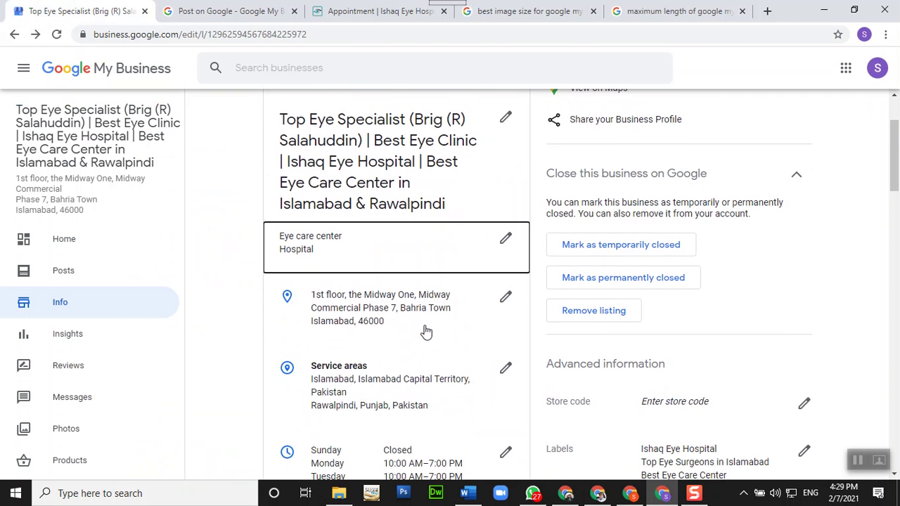
pyautogui.scroll(-1, 426, 332)
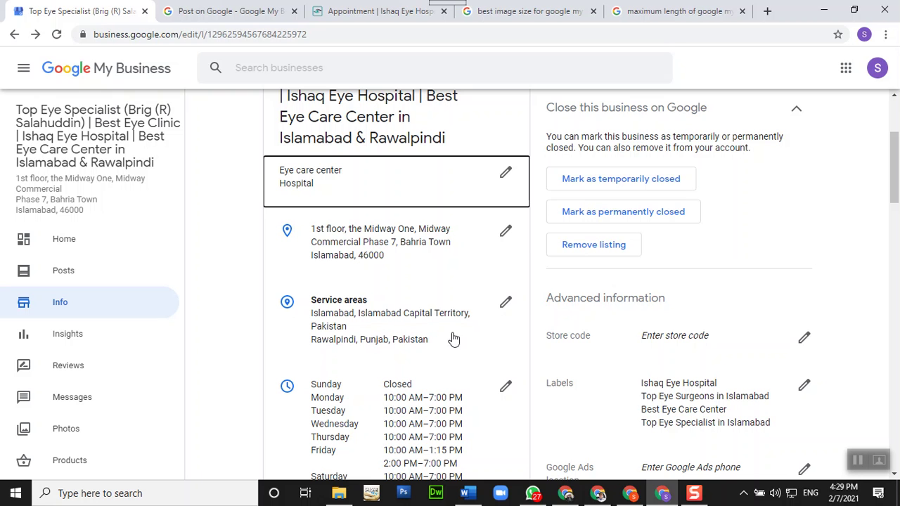
pyautogui.click(507, 305)
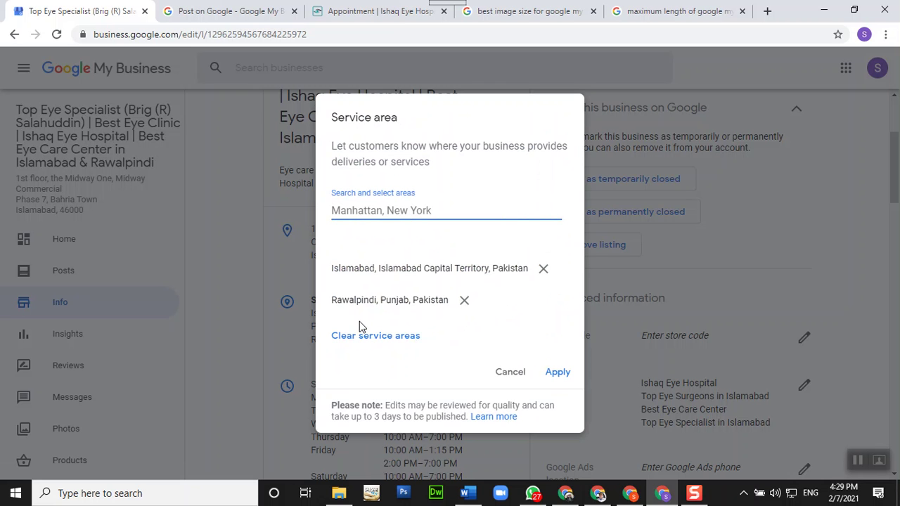
pyautogui.click(509, 372)
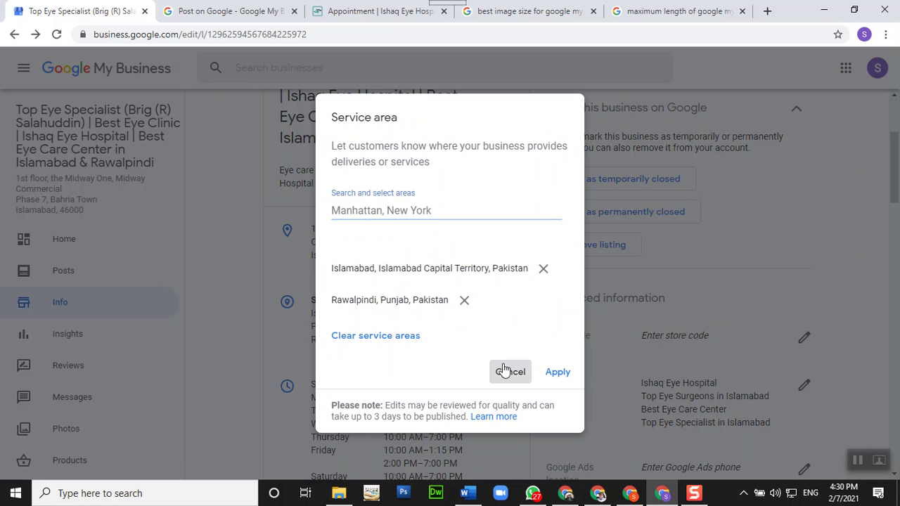
# View the eye hospital's opening hours settings for each weekday and close them without changes
pyautogui.scroll(-1, 412, 406)
pyautogui.click(501, 324)
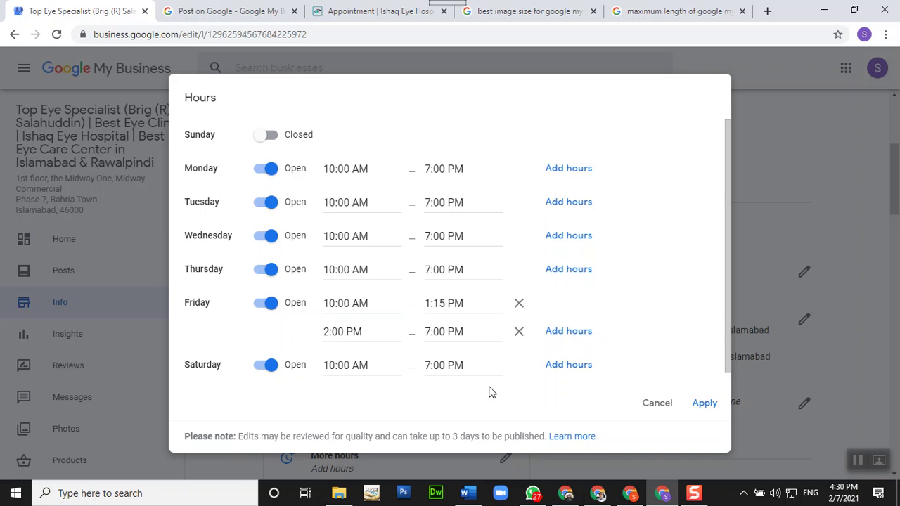
pyautogui.click(647, 409)
# Switch to the other browser window and open the business information page of the Stars Academy Lahore listing
pyautogui.click(632, 496)
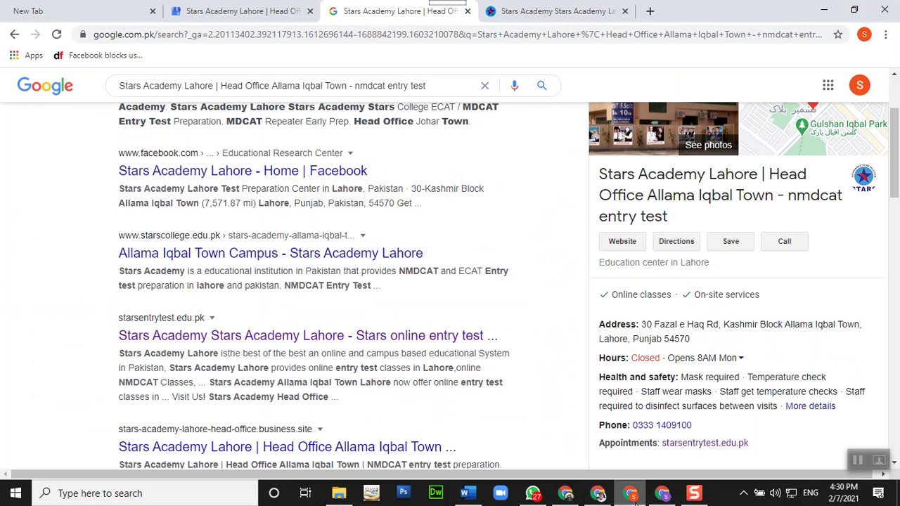
pyautogui.scroll(1, 389, 223)
pyautogui.scroll(2, 389, 224)
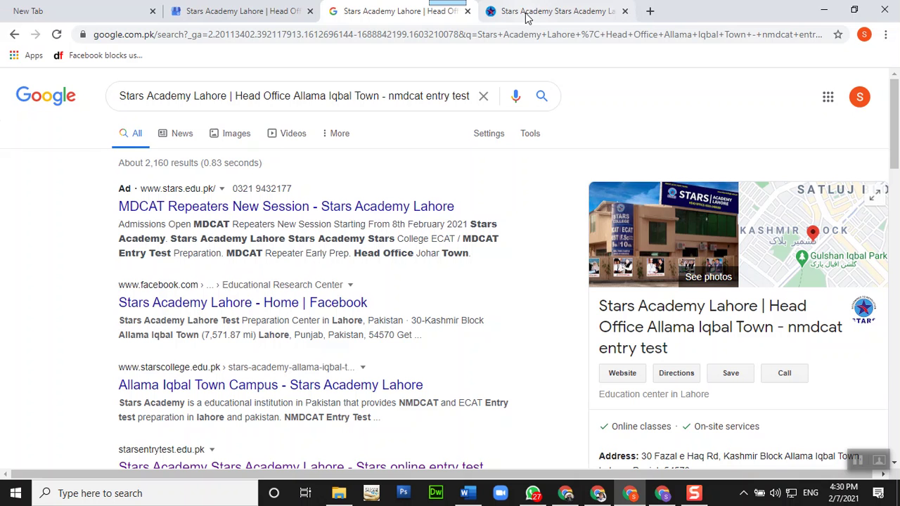
pyautogui.click(259, 8)
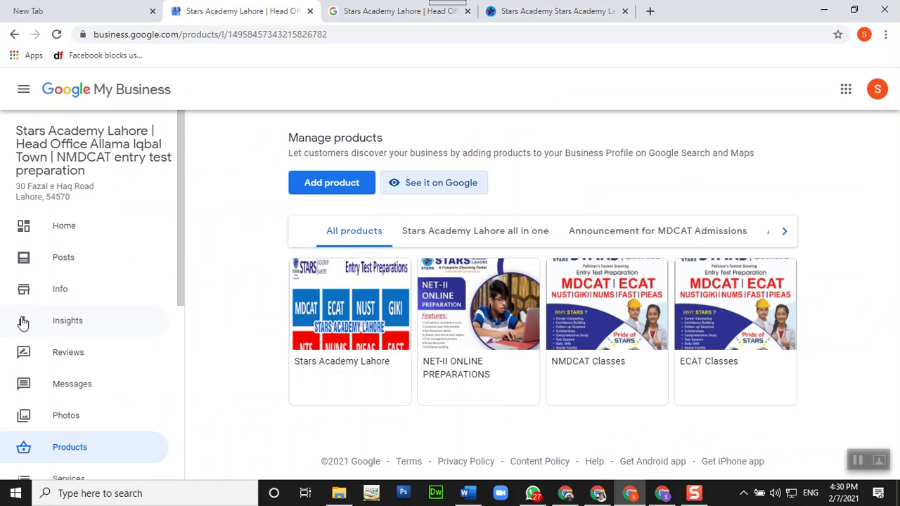
pyautogui.click(72, 296)
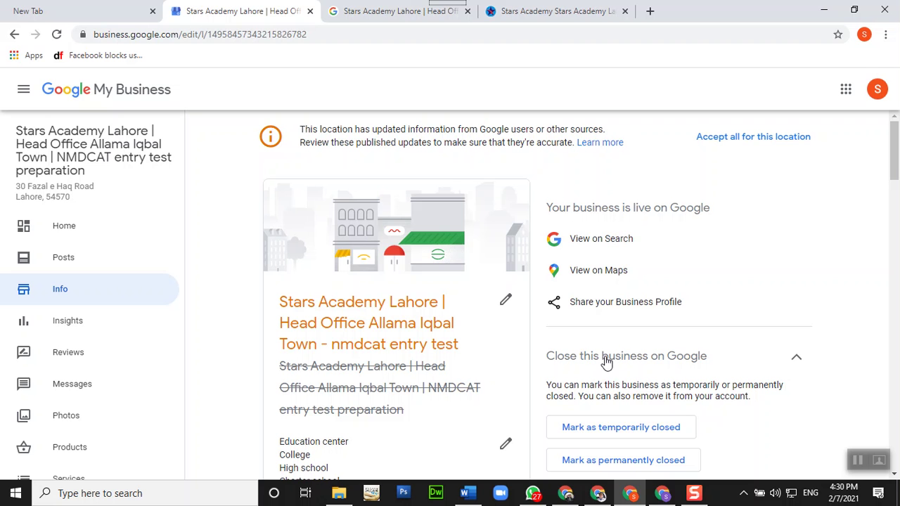
# Review the Stars Academy Lahore business information and accept all of Google's suggested updates for this location
pyautogui.scroll(-2, 609, 361)
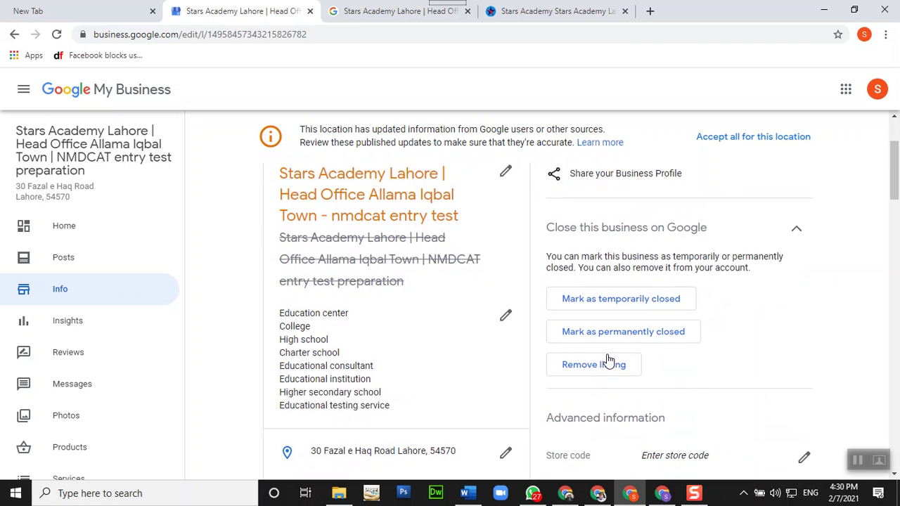
pyautogui.scroll(2, 609, 360)
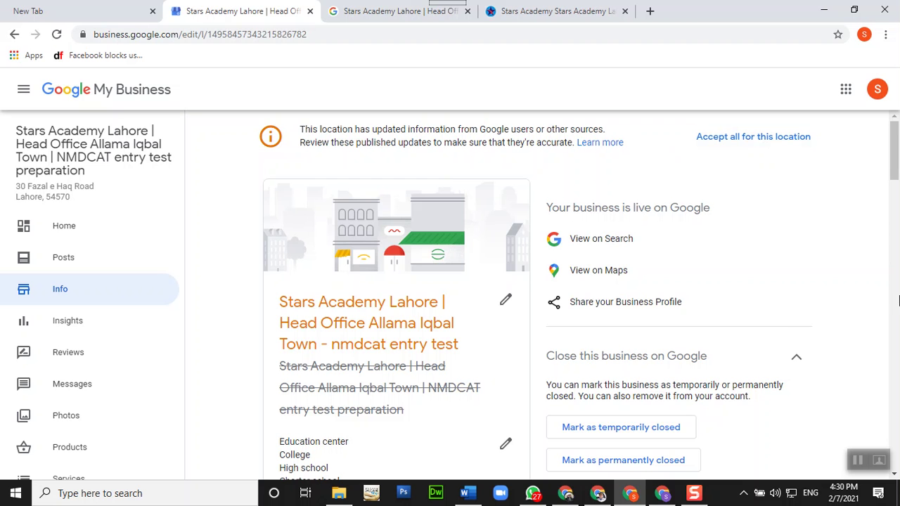
pyautogui.moveTo(896, 167); pyautogui.dragTo(895, 218)
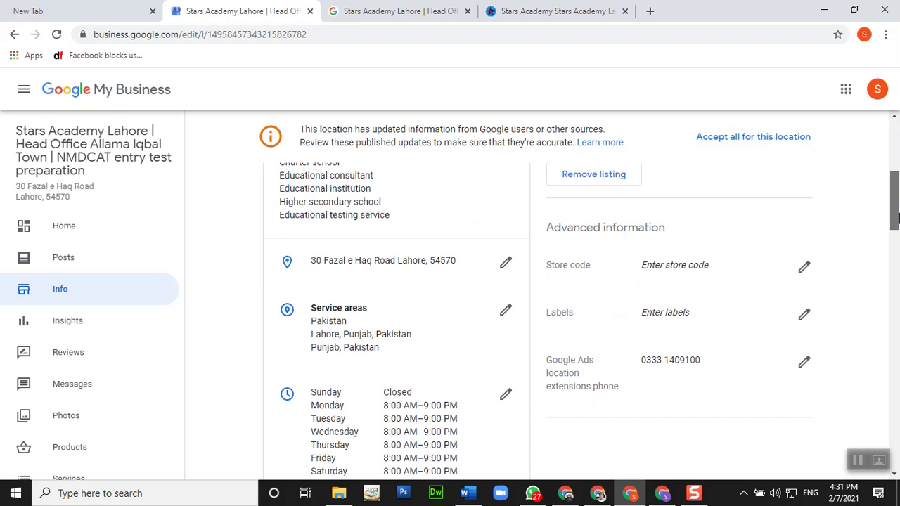
pyautogui.moveTo(895, 218); pyautogui.dragTo(888, 109)
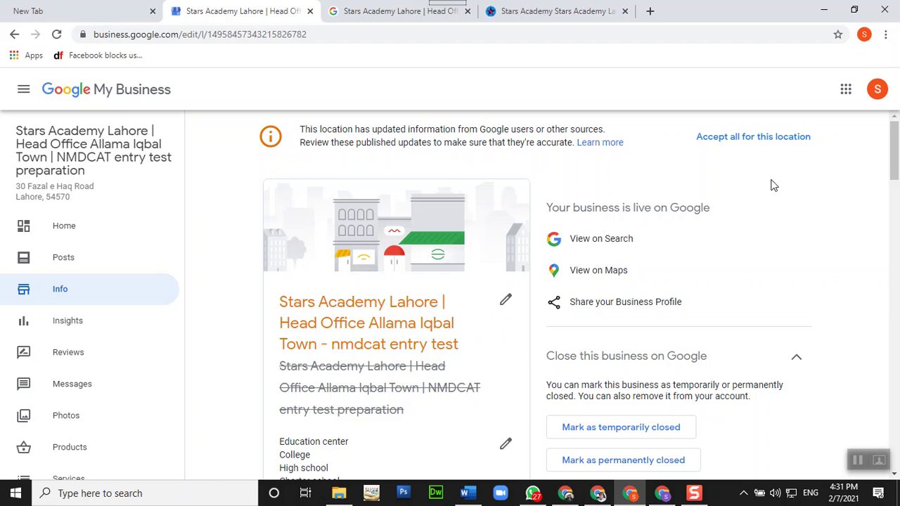
pyautogui.click(751, 143)
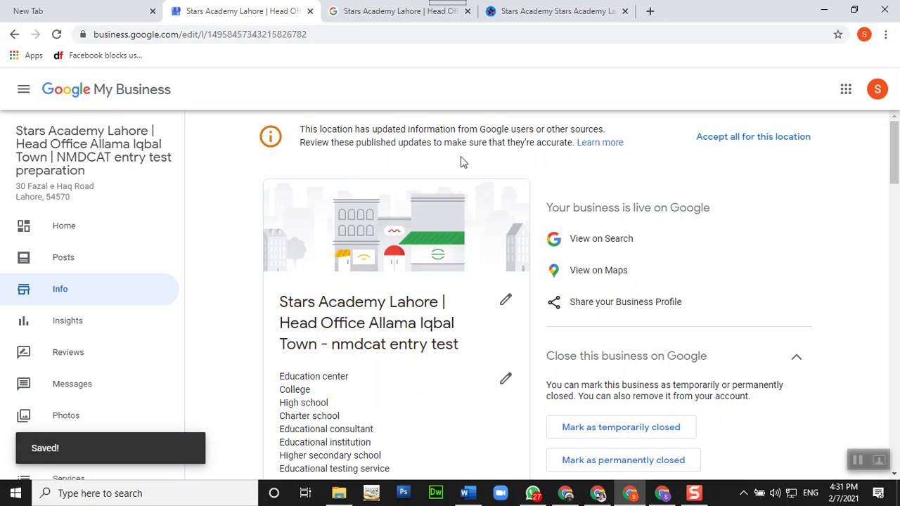
# View the academy's opening hours settings without changing them, and look through its special hours, phone, short name and website entries
pyautogui.scroll(-2, 227, 263)
pyautogui.scroll(-4, 227, 263)
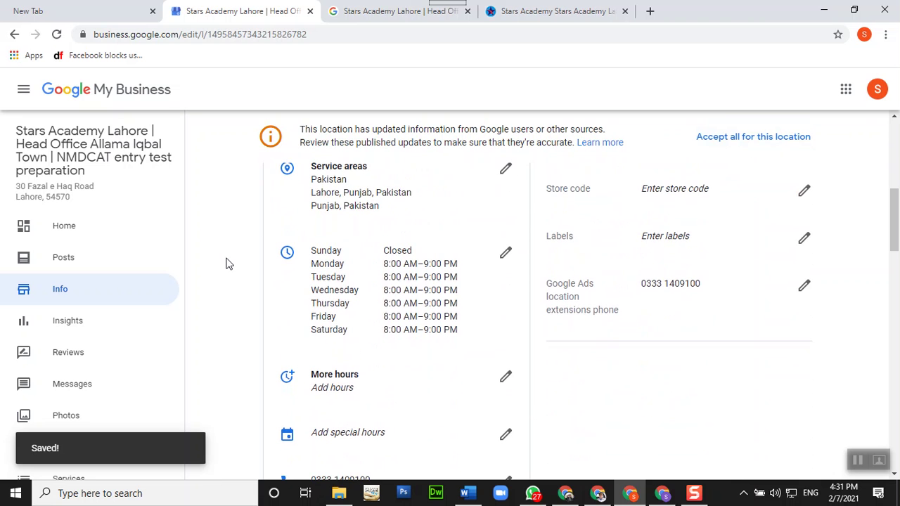
pyautogui.click(505, 254)
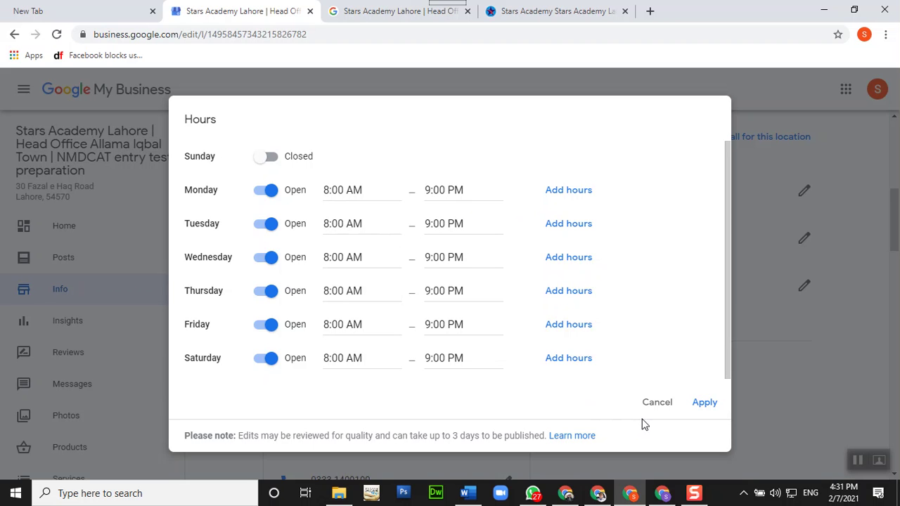
pyautogui.click(655, 402)
pyautogui.scroll(-2, 472, 341)
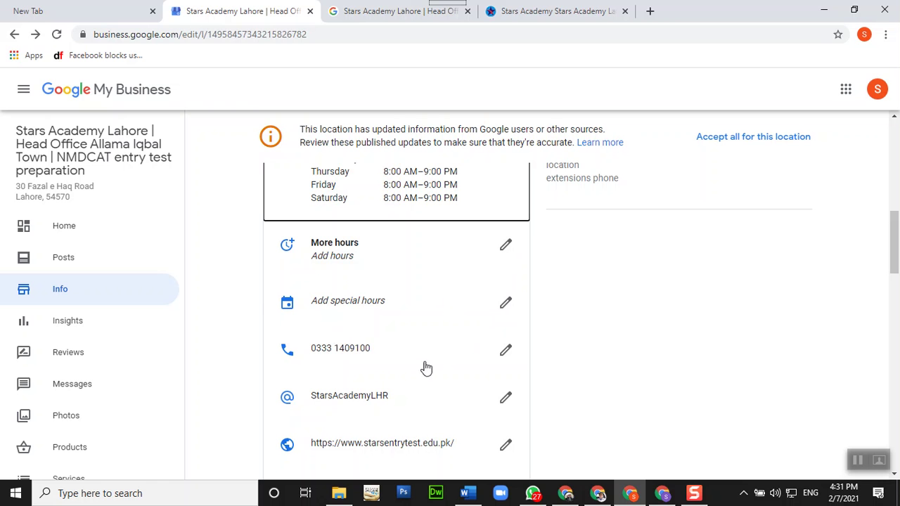
pyautogui.scroll(-1, 506, 358)
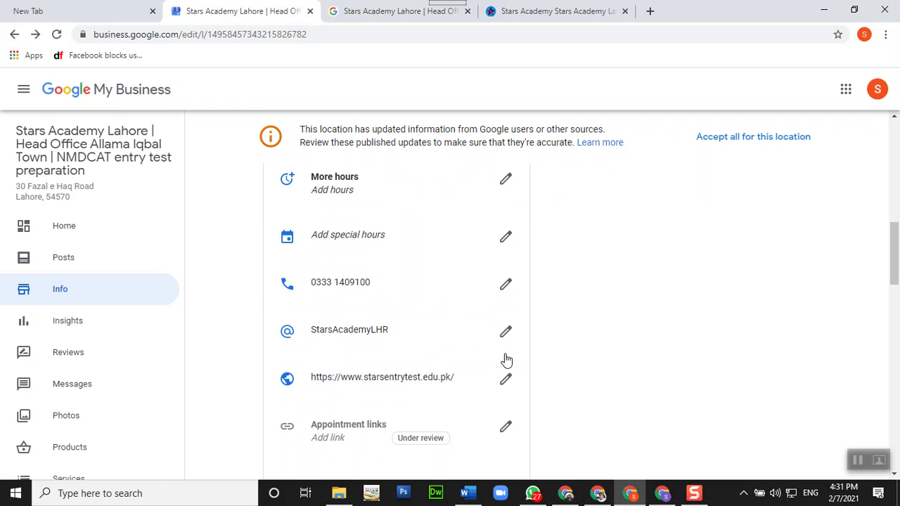
# Switch back to the eye hospital's listing, review its special hours, contact details and appointment link, and check the website's appointment page
pyautogui.click(663, 493)
pyautogui.scroll(-3, 562, 373)
pyautogui.scroll(-2, 650, 359)
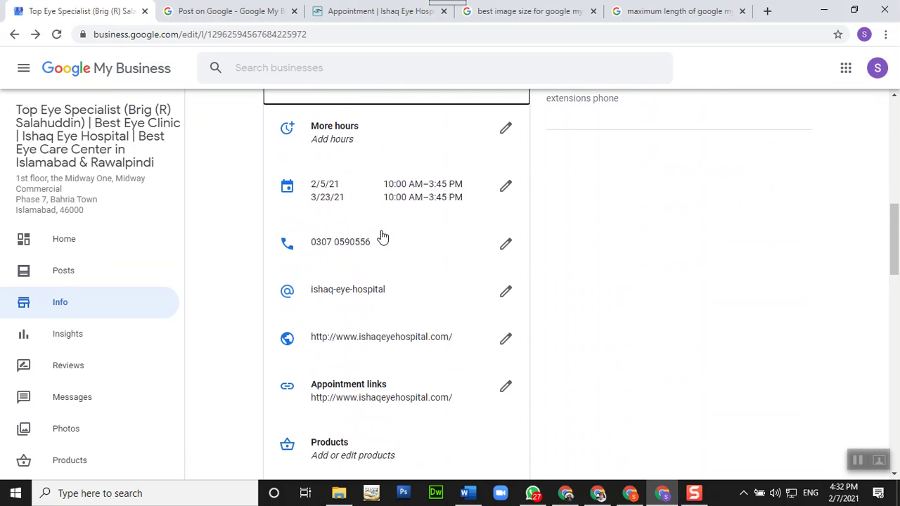
pyautogui.scroll(1, 381, 235)
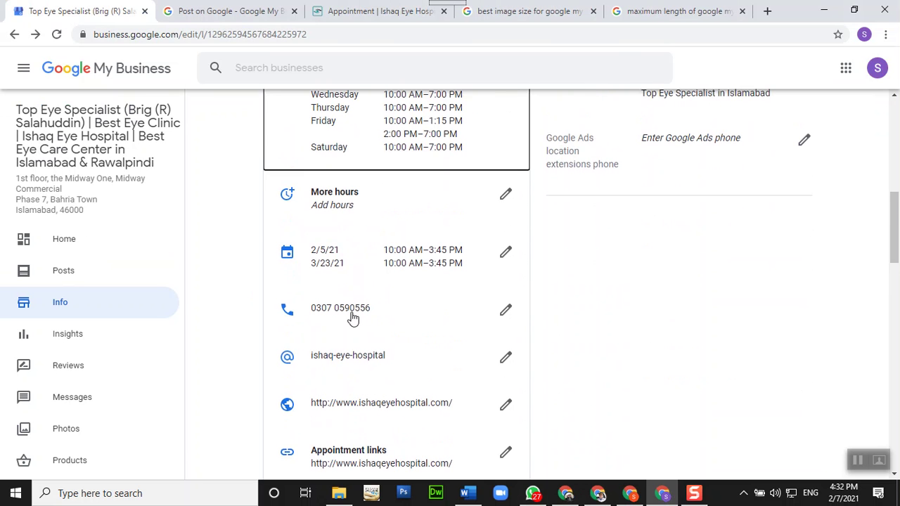
pyautogui.scroll(-1, 353, 319)
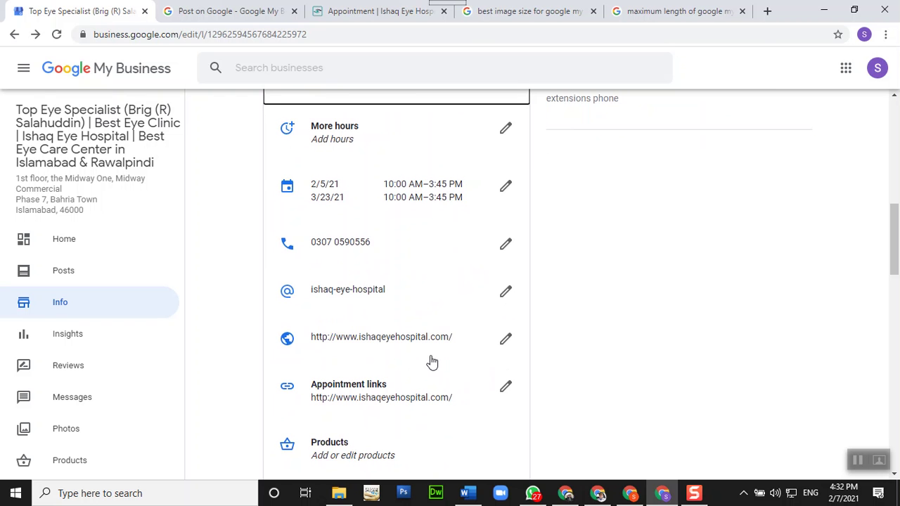
pyautogui.scroll(-2, 495, 389)
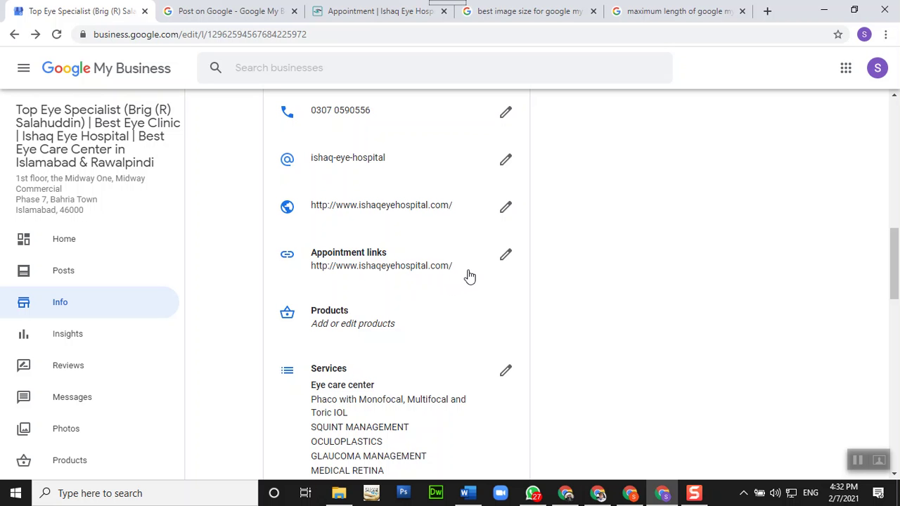
pyautogui.click(354, 10)
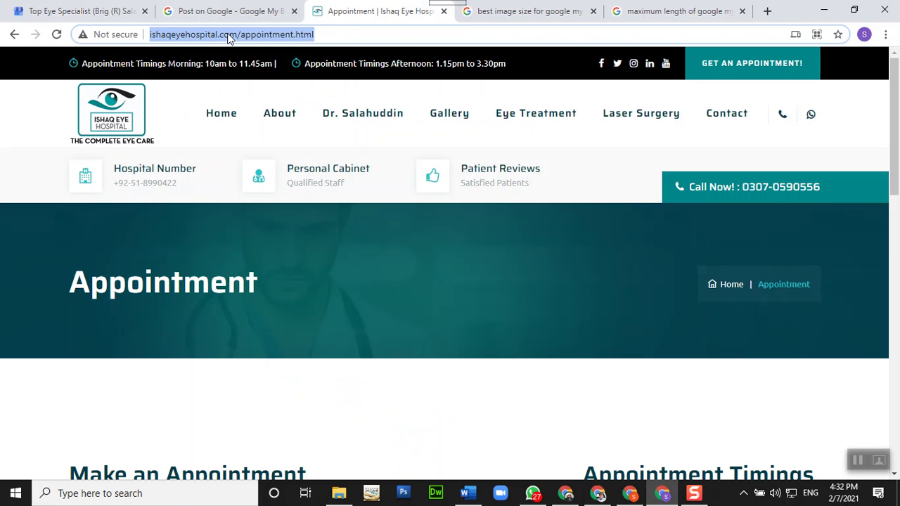
pyautogui.click(78, 11)
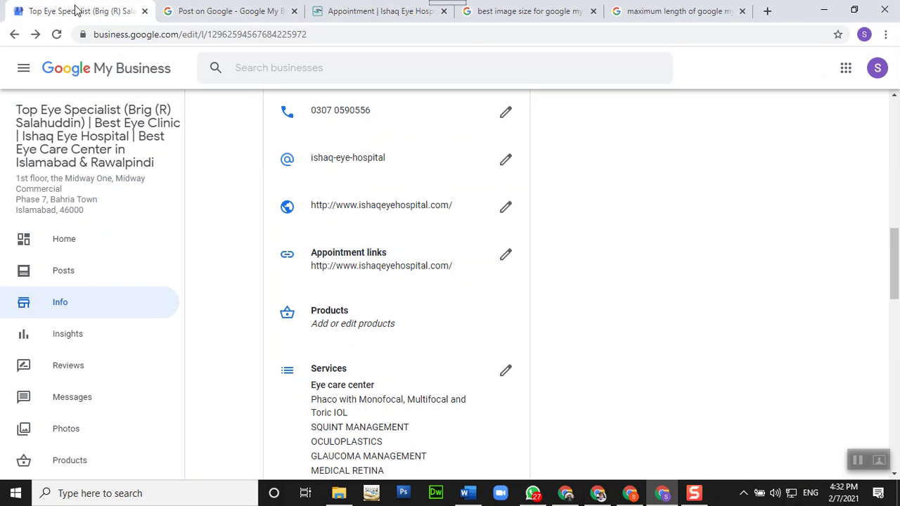
# Open the eye hospital's services and examine the lists under the Eye care center and Hospital categories
pyautogui.scroll(-2, 330, 274)
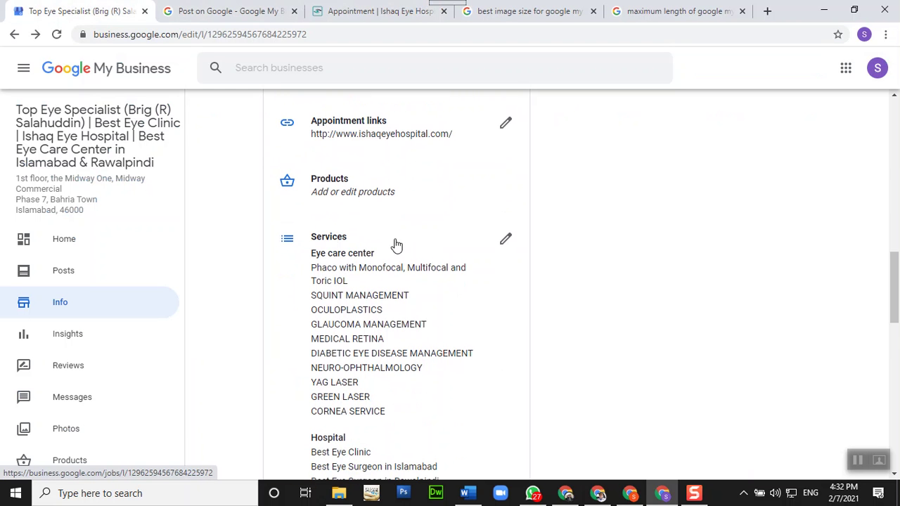
pyautogui.click(505, 245)
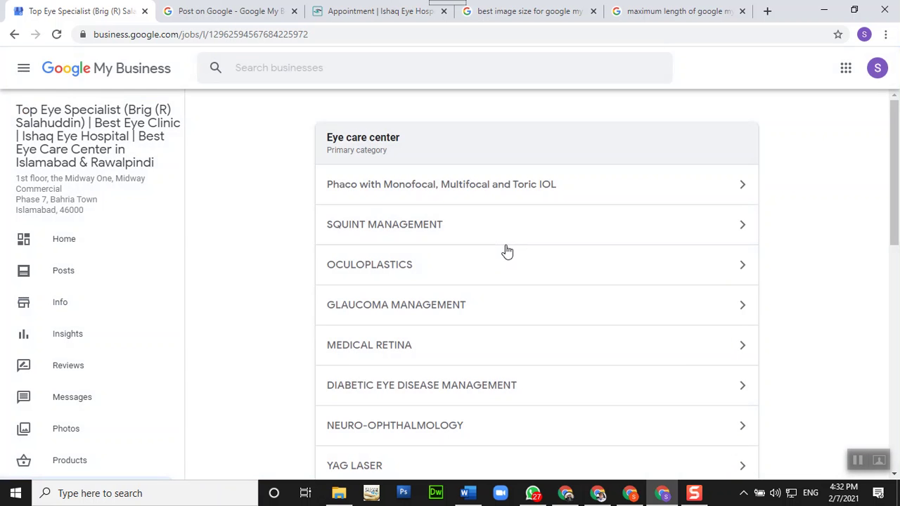
pyautogui.scroll(-5, 298, 284)
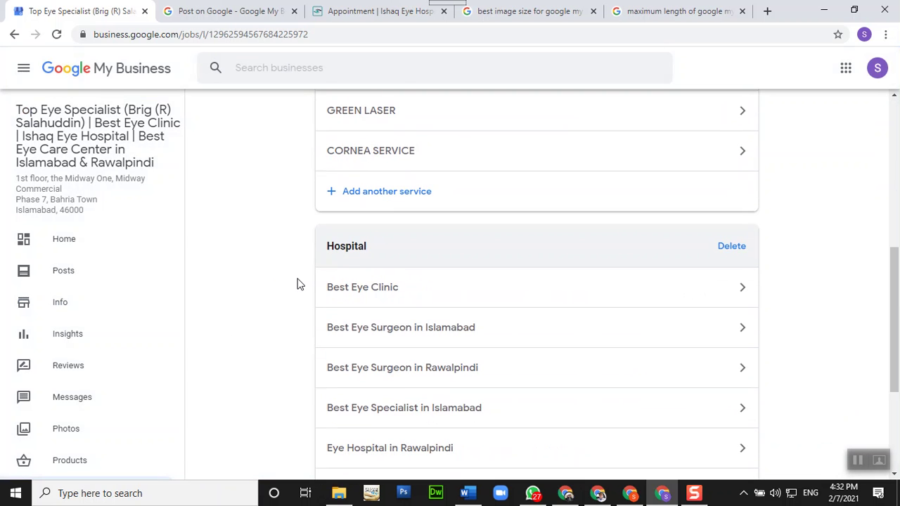
pyautogui.scroll(5, 298, 284)
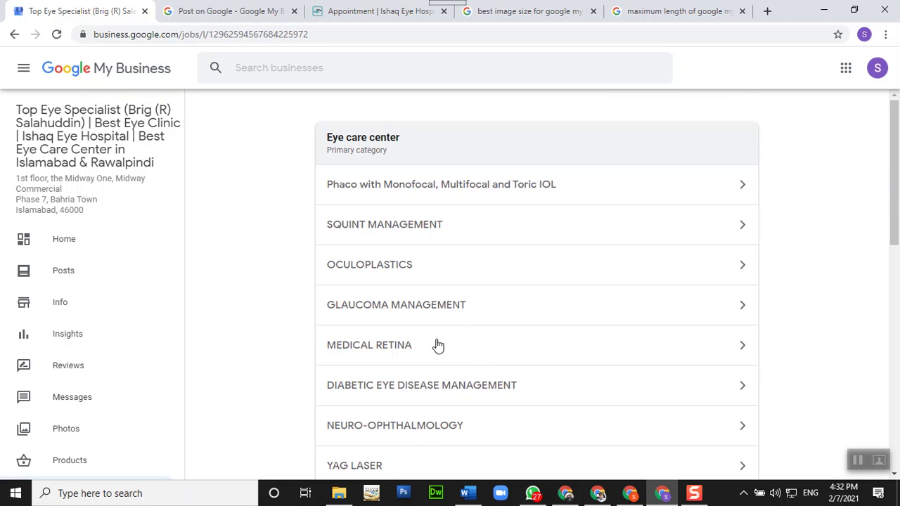
pyautogui.scroll(-8, 490, 355)
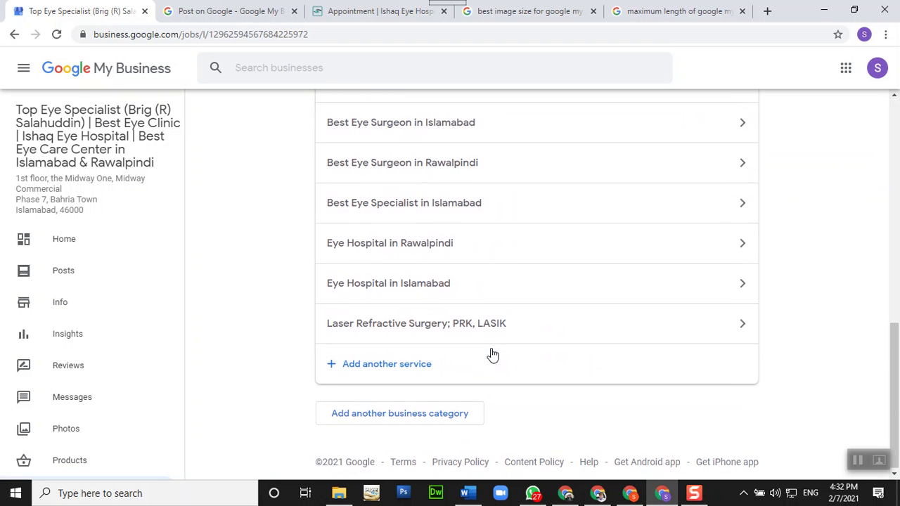
# View the options for adding another service under the Hospital category, and close them without saving
pyautogui.click(346, 371)
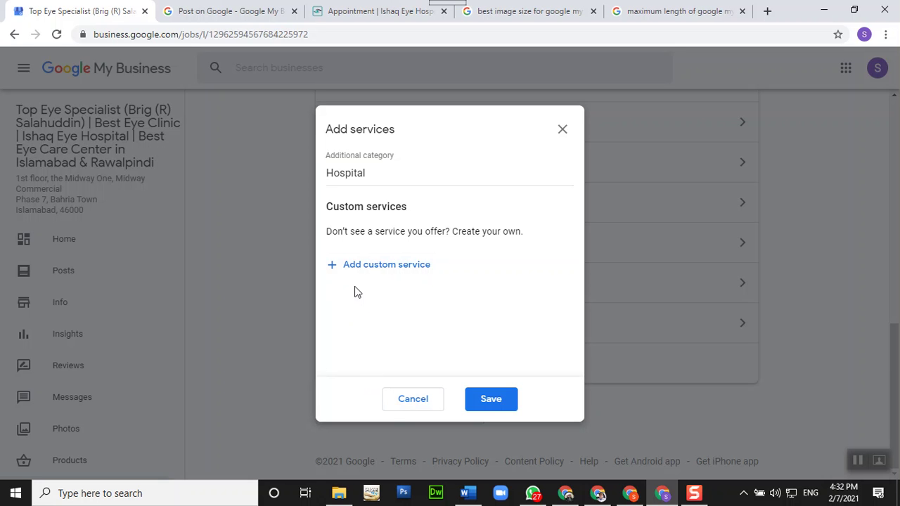
pyautogui.click(419, 405)
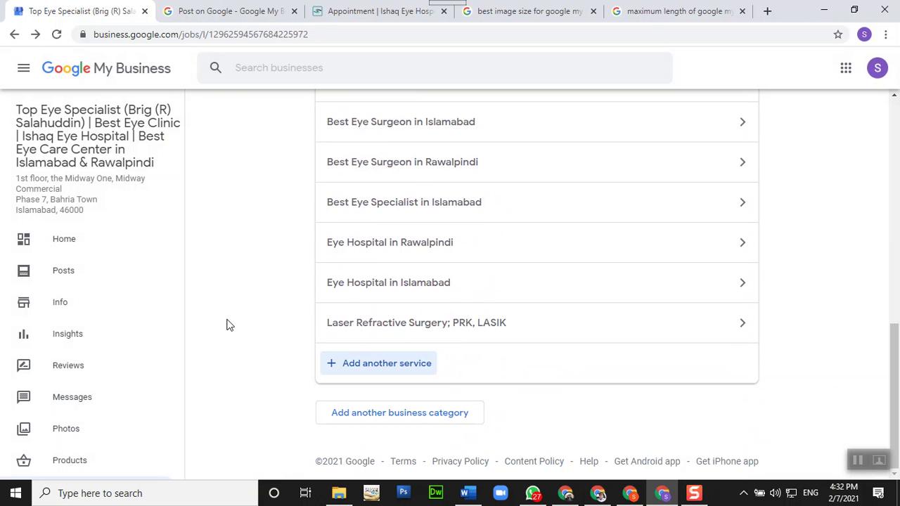
pyautogui.scroll(9, 237, 355)
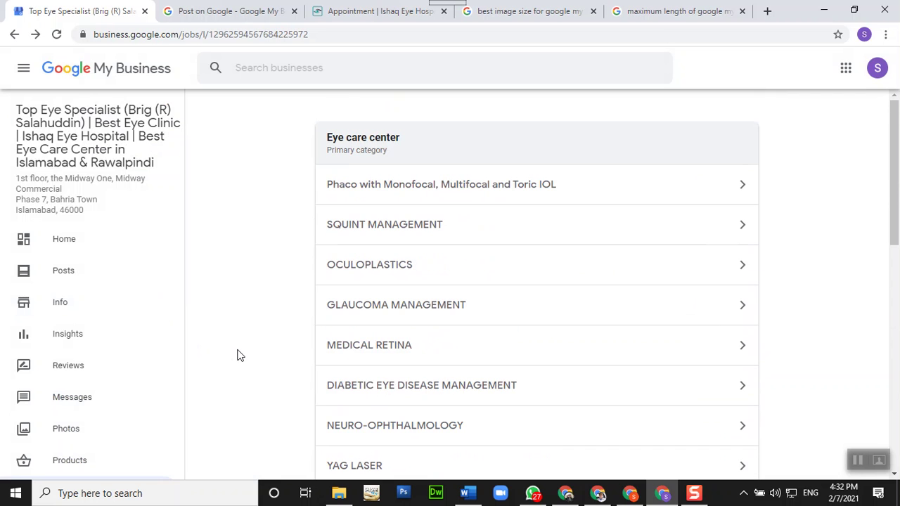
# Open the listing's insights and examine the Direct, Discovery and Branded shares of how customers search for the business
pyautogui.click(83, 331)
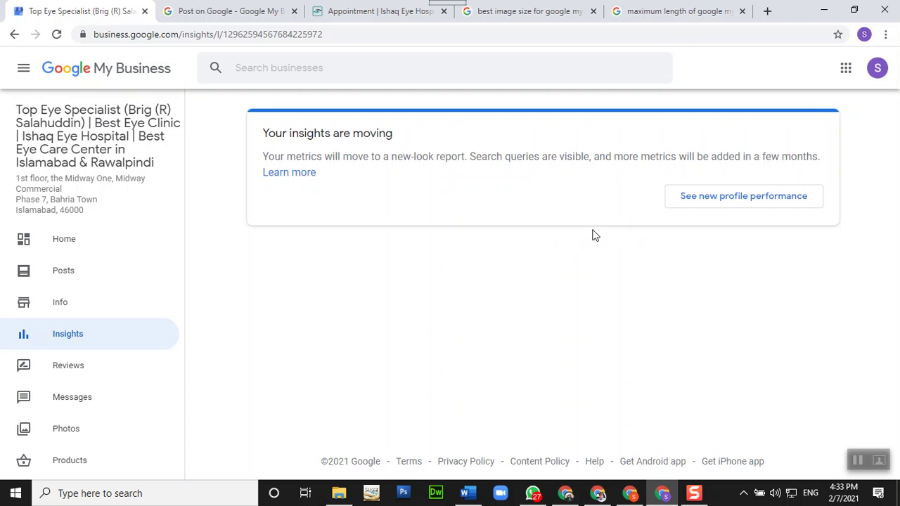
pyautogui.moveTo(892, 149); pyautogui.dragTo(886, 172)
pyautogui.moveTo(601, 183)
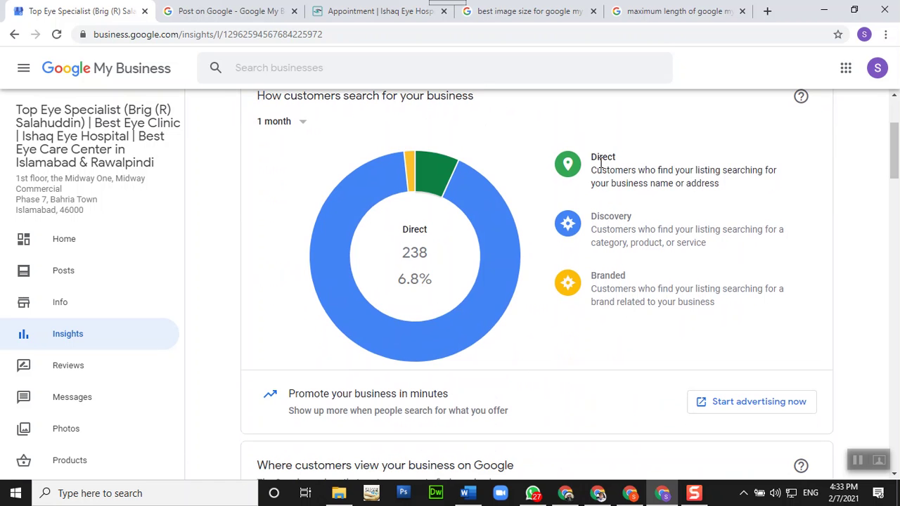
pyautogui.moveTo(597, 230)
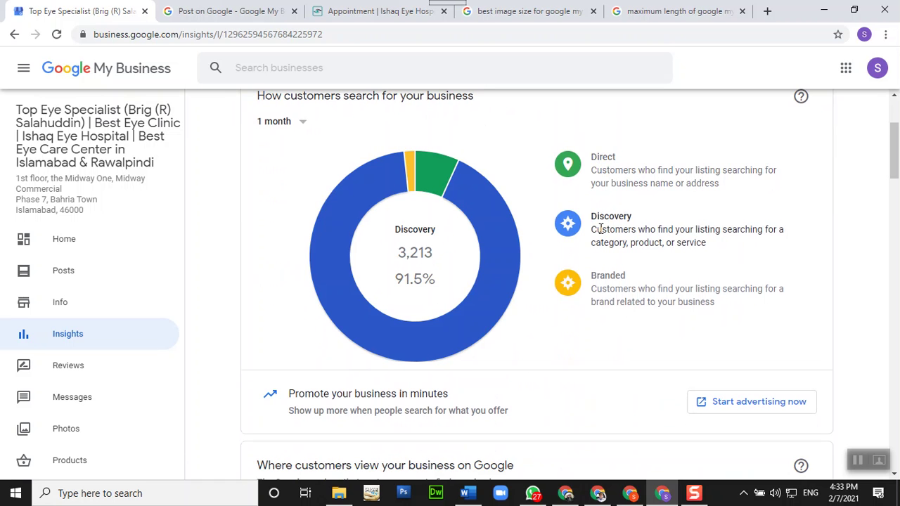
pyautogui.moveTo(605, 286)
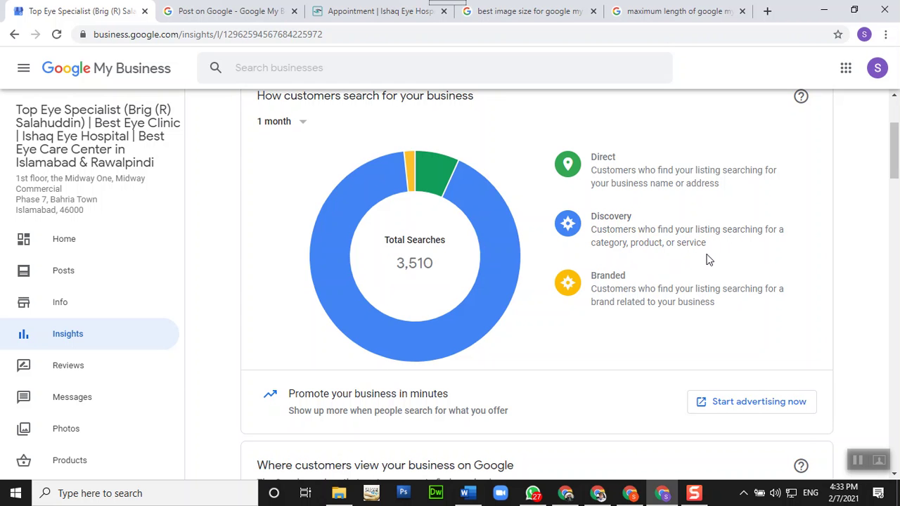
# Review the insights on where customers view the business on Google and the actions they take on the listing
pyautogui.scroll(-5, 528, 356)
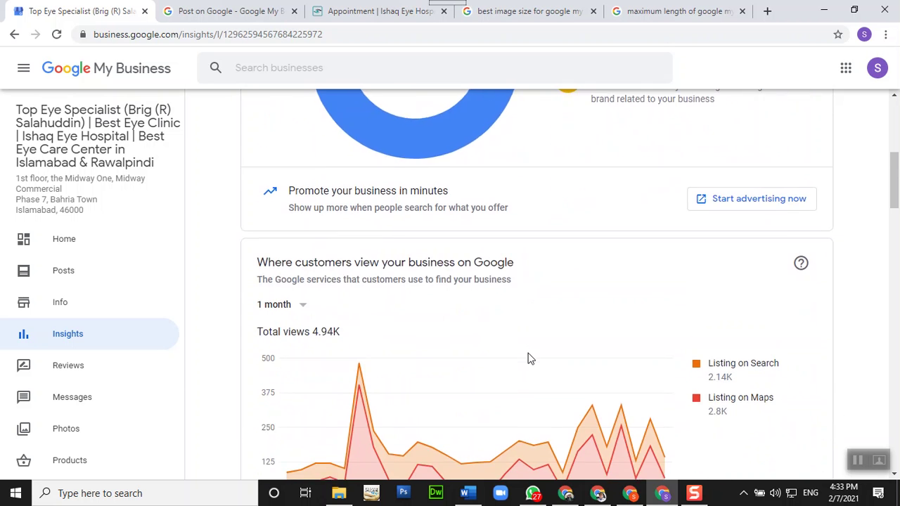
pyautogui.scroll(-3, 662, 297)
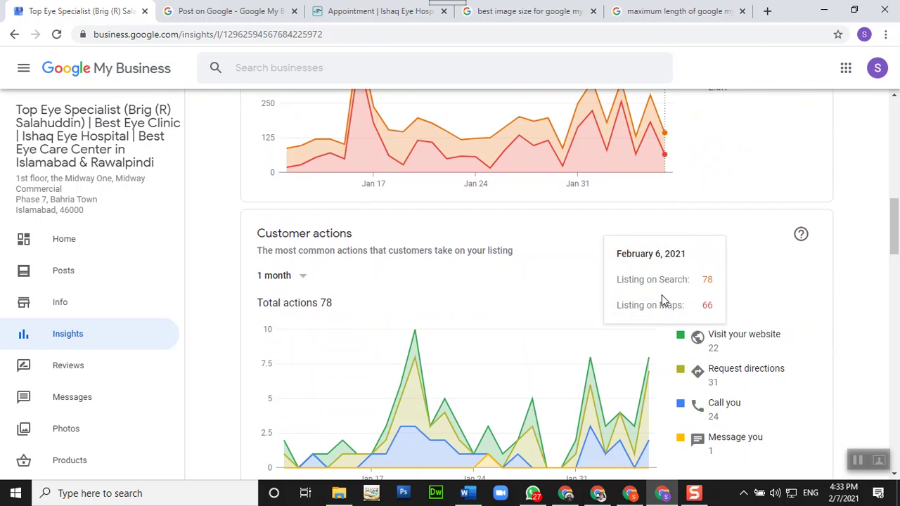
pyautogui.scroll(-1, 640, 294)
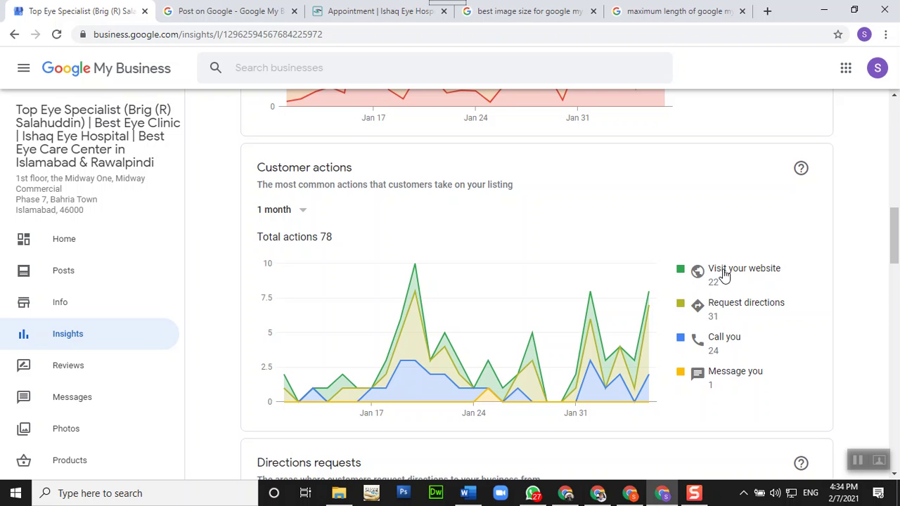
pyautogui.scroll(-2, 609, 311)
# Set the period of the chart showing where customers view the business on Google to 1 week
pyautogui.scroll(4, 618, 314)
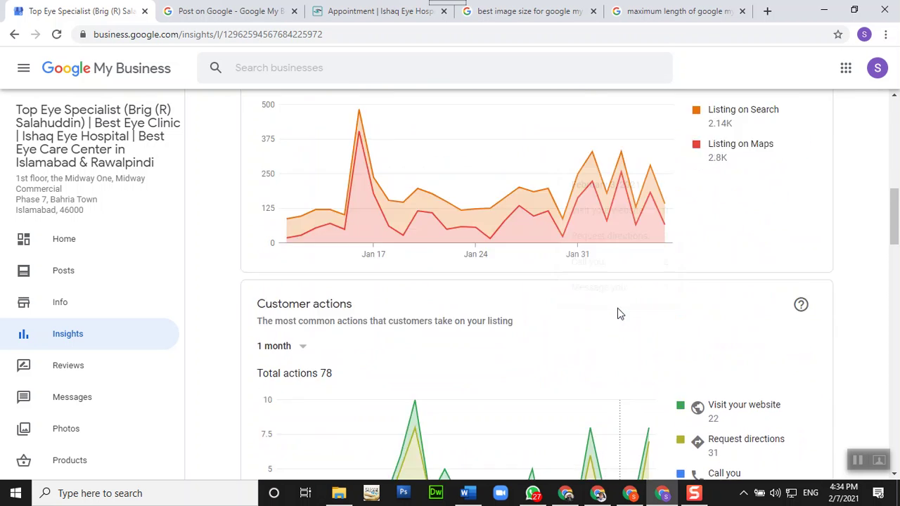
pyautogui.scroll(3, 619, 311)
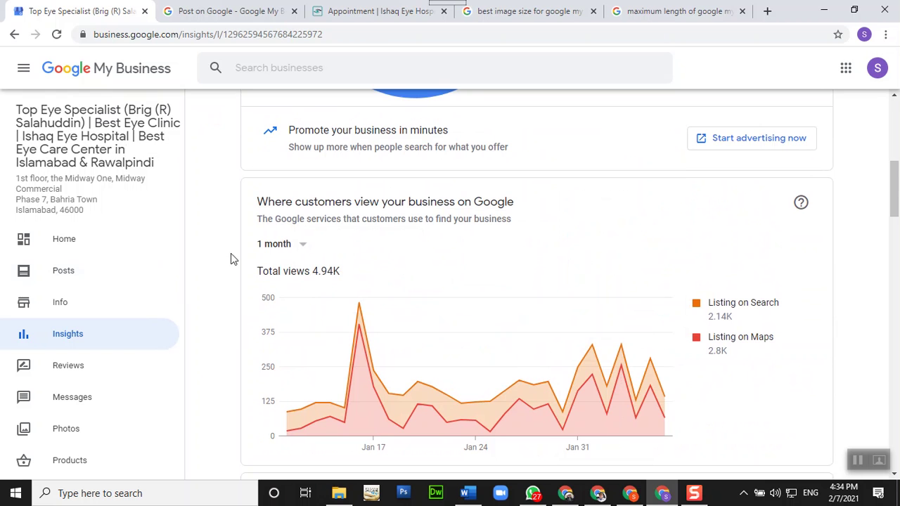
pyautogui.click(296, 244)
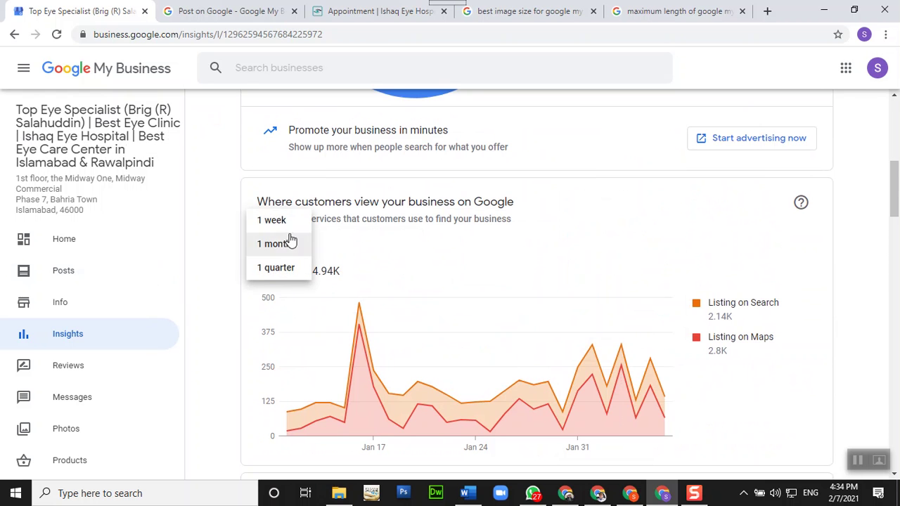
pyautogui.click(292, 220)
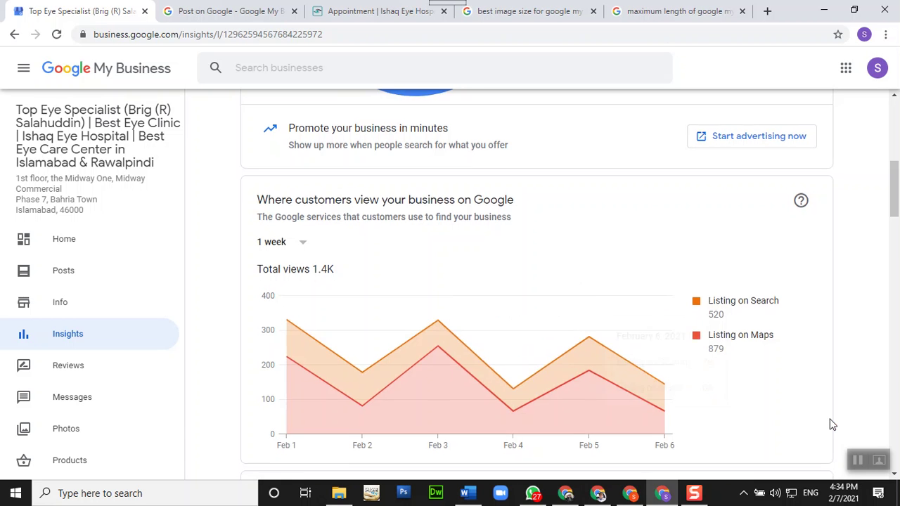
# Examine the remaining insights on customer actions, directions requests, phone calls, photo views and photo quantity
pyautogui.scroll(-5, 832, 425)
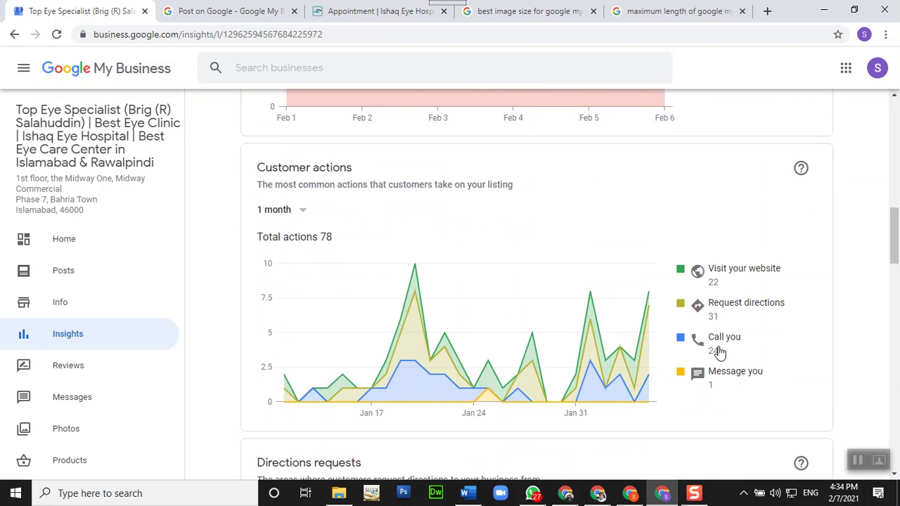
pyautogui.scroll(-5, 725, 358)
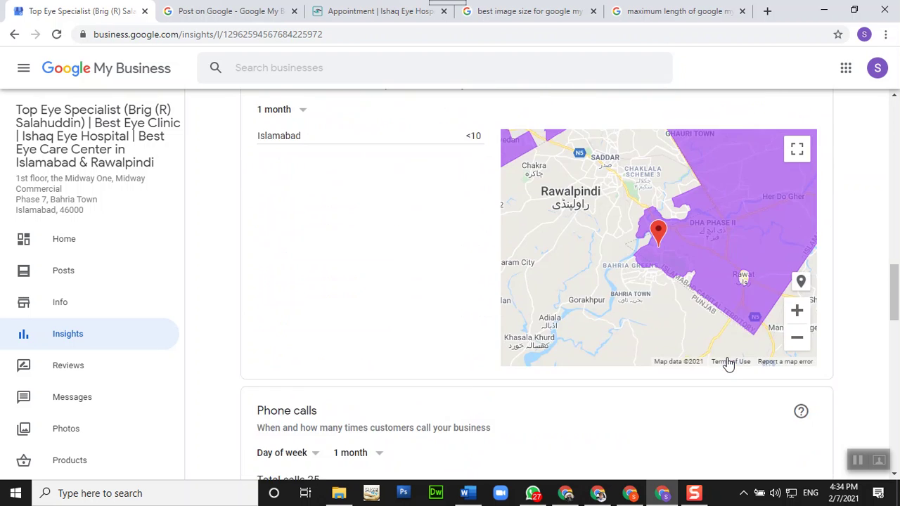
pyautogui.scroll(-10, 728, 363)
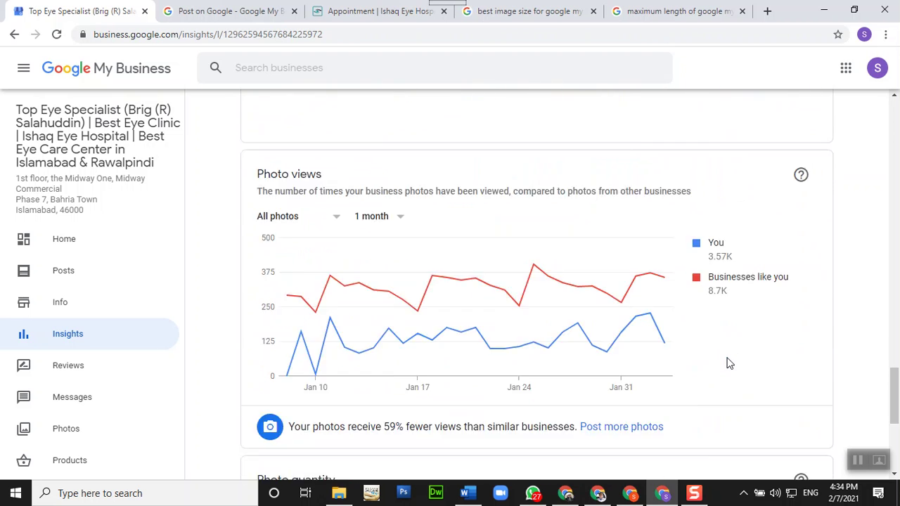
pyautogui.scroll(-2, 728, 364)
pyautogui.scroll(2, 728, 364)
pyautogui.scroll(-5, 728, 364)
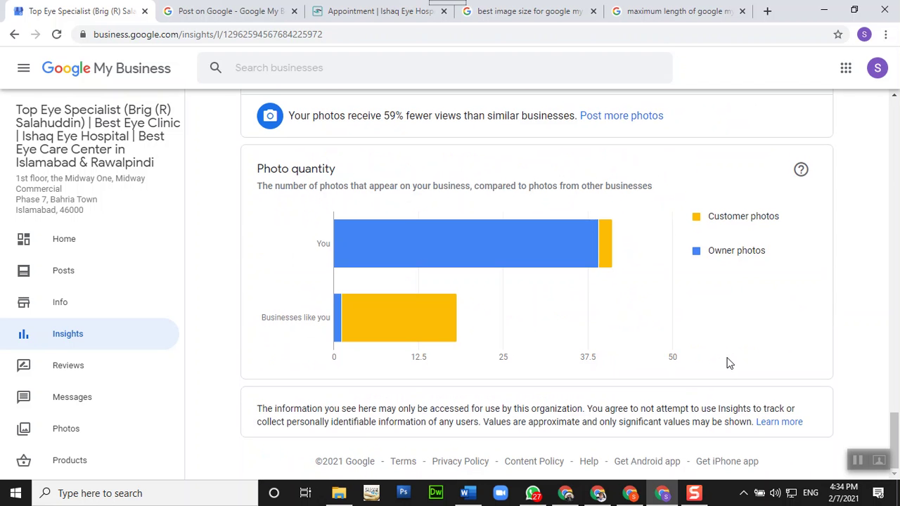
# Open the listing's customer reviews, check the Replied and Haven't replied filters, and look through the reviews
pyautogui.click(77, 380)
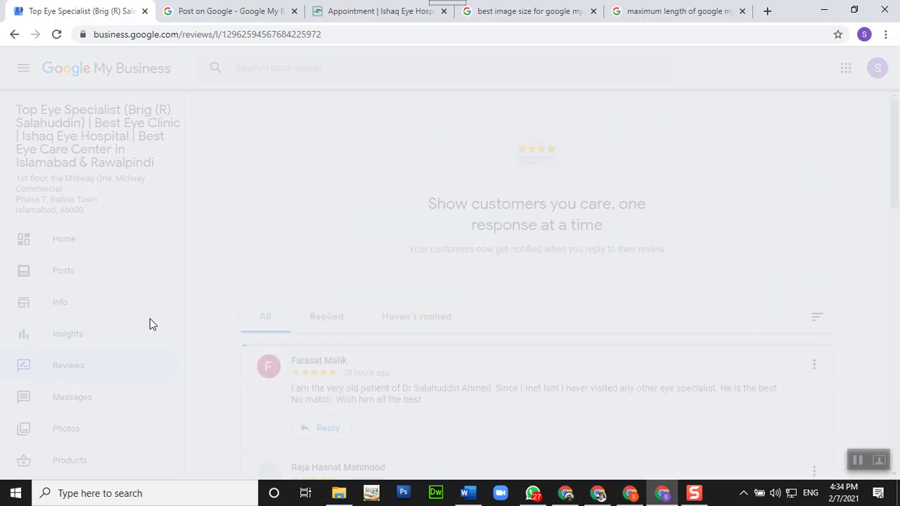
pyautogui.scroll(-5, 539, 392)
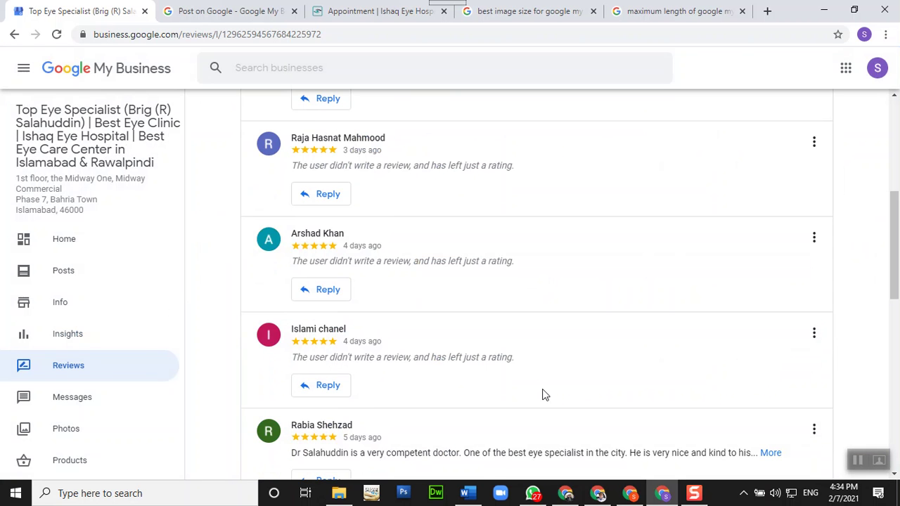
pyautogui.scroll(4, 543, 395)
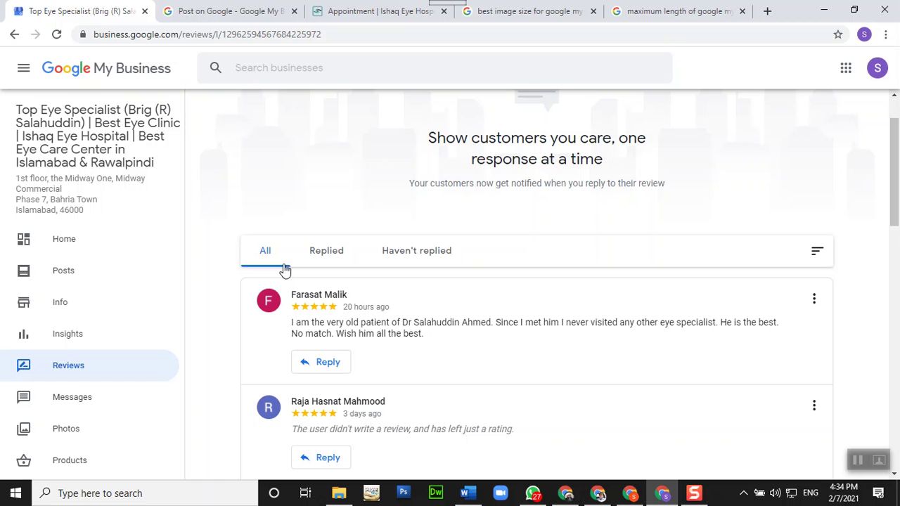
pyautogui.click(320, 263)
pyautogui.click(395, 258)
pyautogui.scroll(-10, 372, 440)
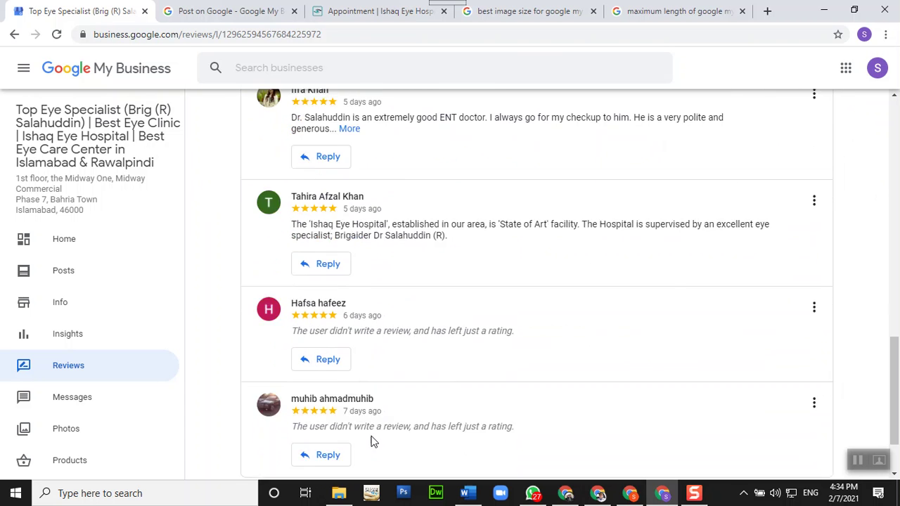
pyautogui.scroll(-2, 373, 441)
pyautogui.scroll(1, 372, 441)
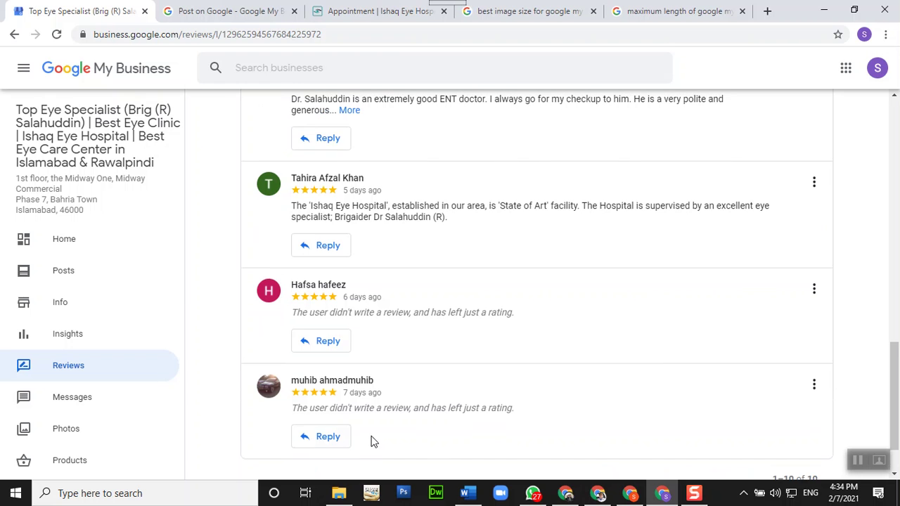
# Open the listing's messages and read the Google My Business conversation about responding to customers
pyautogui.click(31, 399)
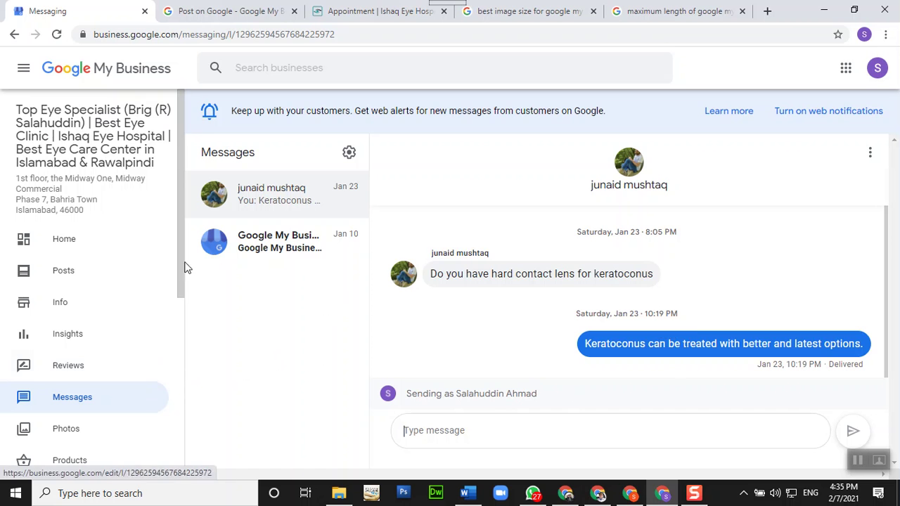
pyautogui.click(269, 252)
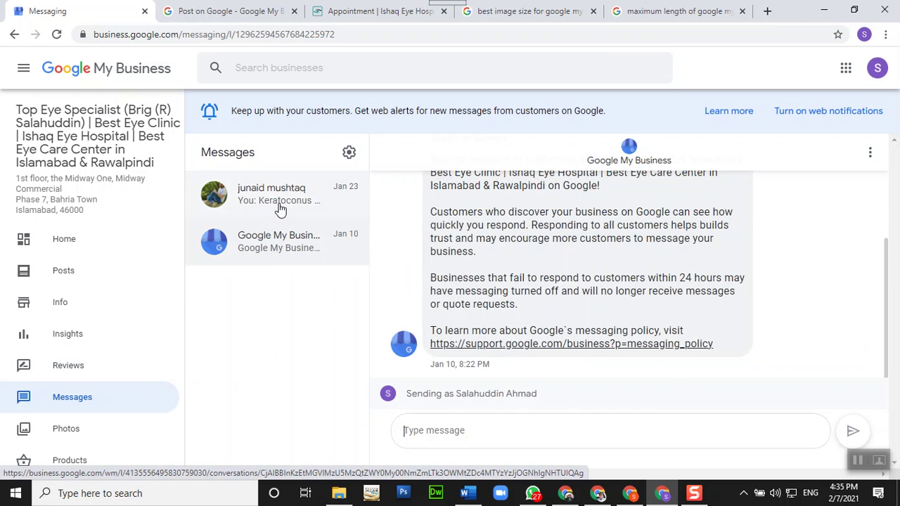
pyautogui.scroll(3, 589, 346)
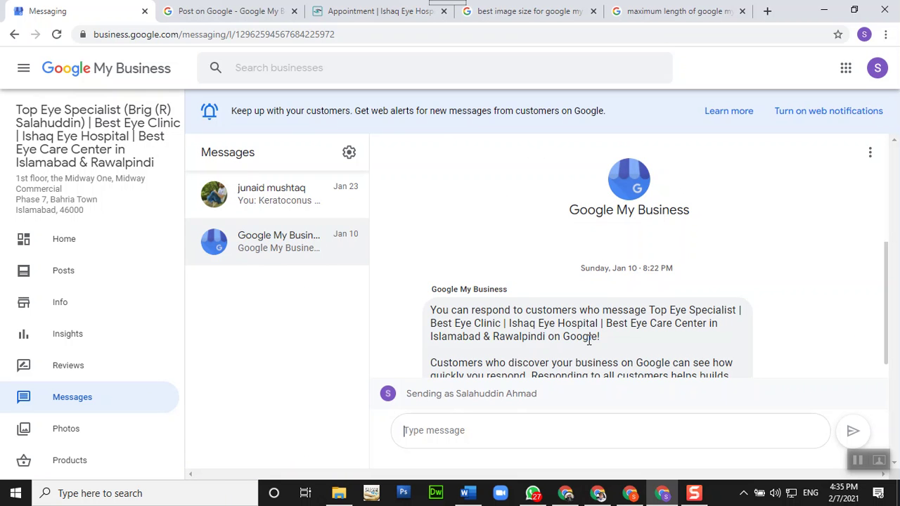
pyautogui.scroll(-4, 589, 339)
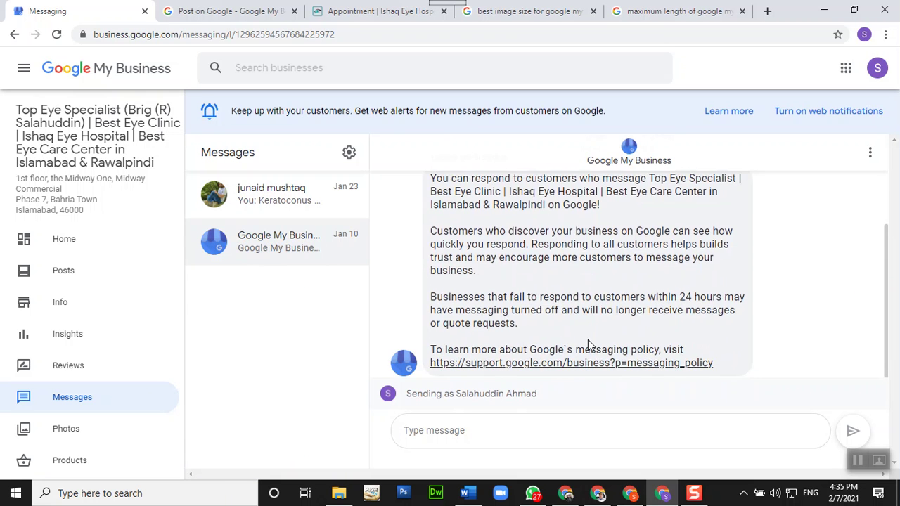
# Open the eye hospital's photos and browse through the overview gallery
pyautogui.scroll(-2, 57, 342)
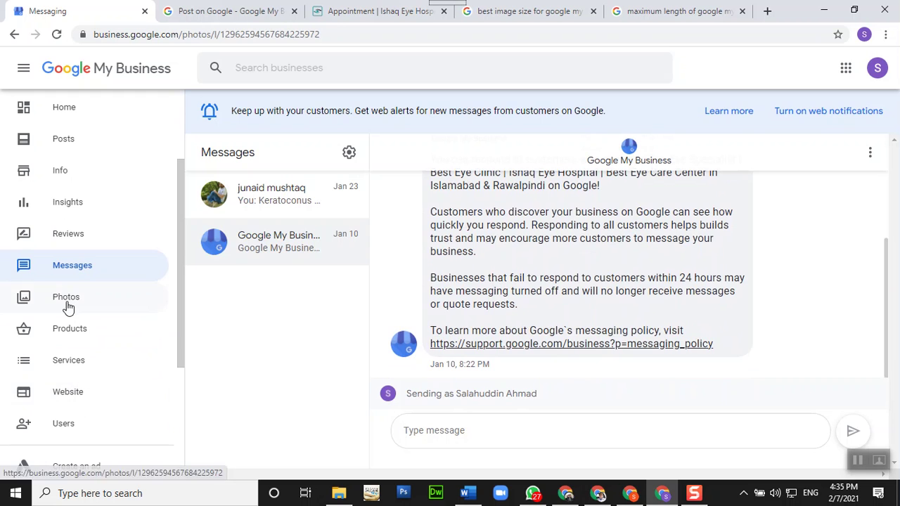
pyautogui.click(66, 306)
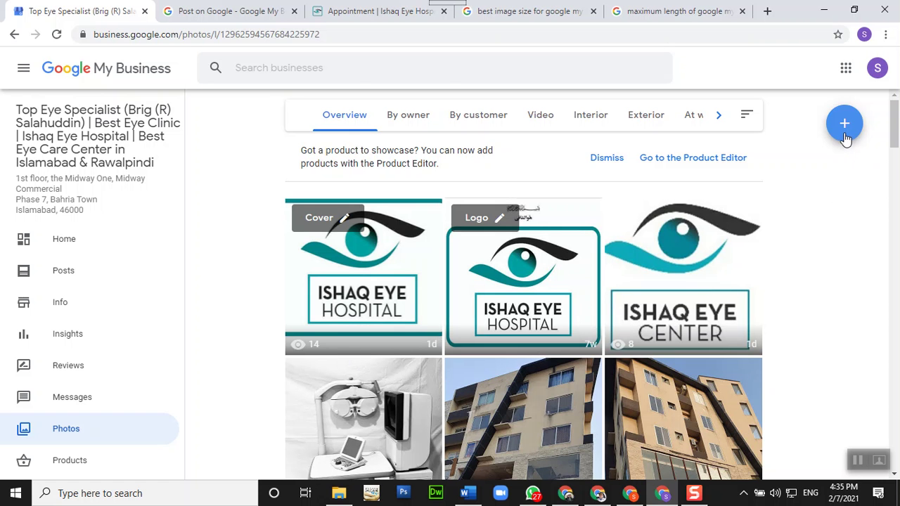
pyautogui.scroll(-10, 746, 324)
pyautogui.scroll(-15, 745, 327)
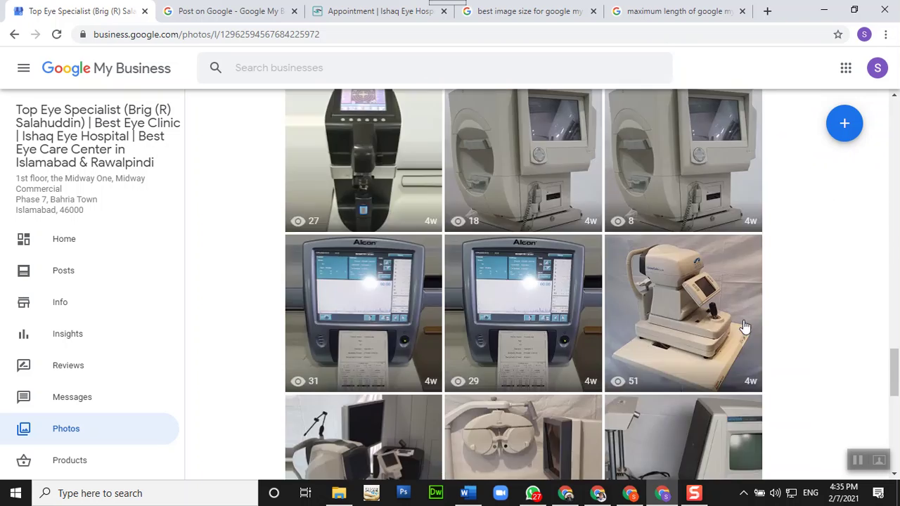
pyautogui.scroll(-10, 745, 327)
pyautogui.scroll(10, 745, 327)
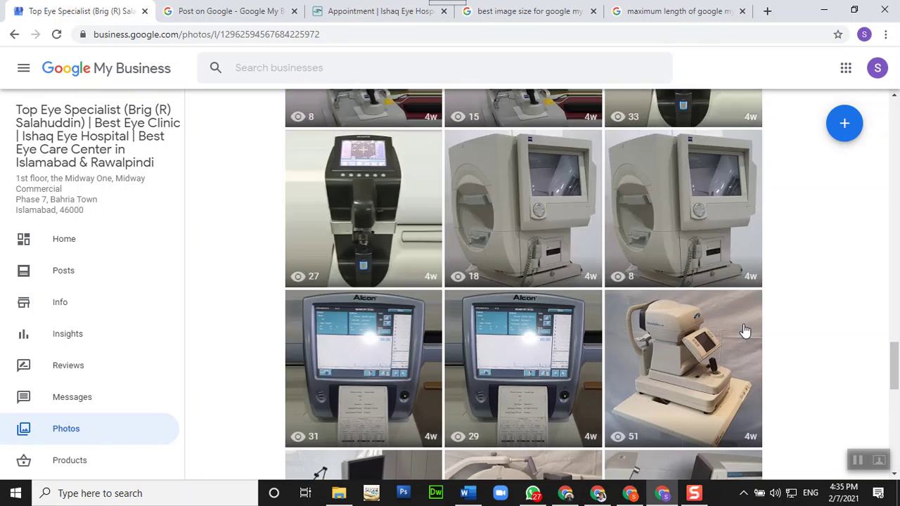
pyautogui.scroll(-4, 744, 330)
# Open the eye hospital's products page and view its introduction down to the option for getting started
pyautogui.scroll(-3, 94, 422)
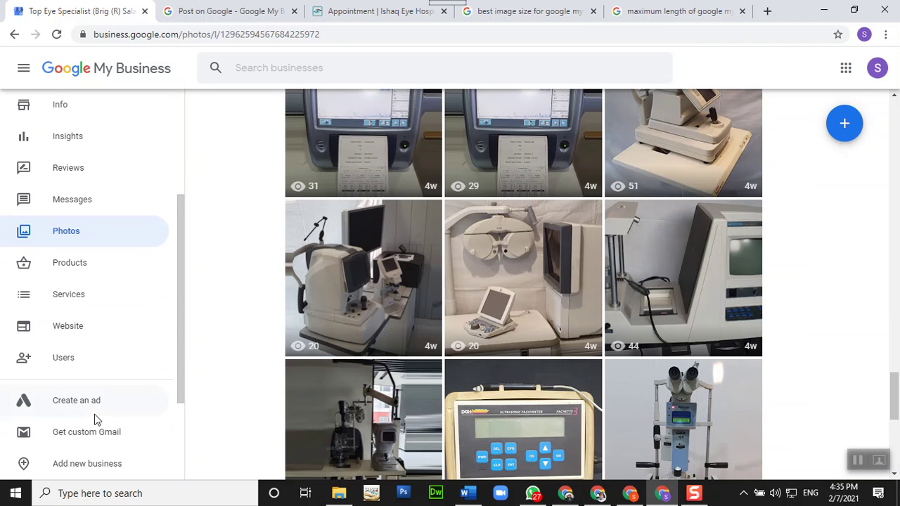
pyautogui.click(57, 266)
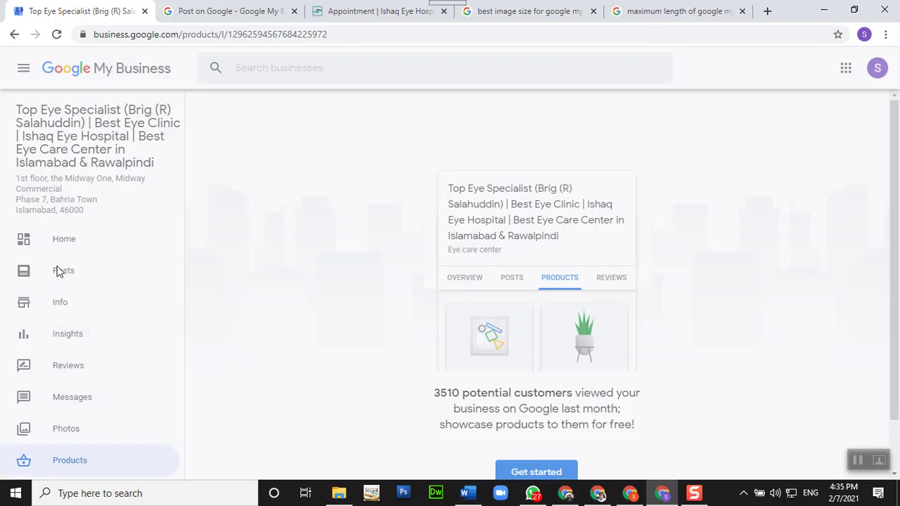
pyautogui.scroll(-4, 94, 316)
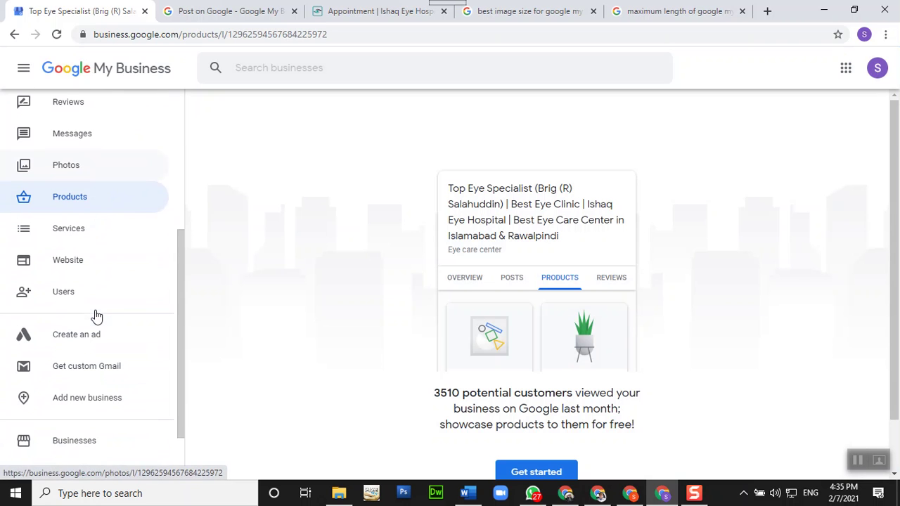
pyautogui.scroll(-2, 529, 307)
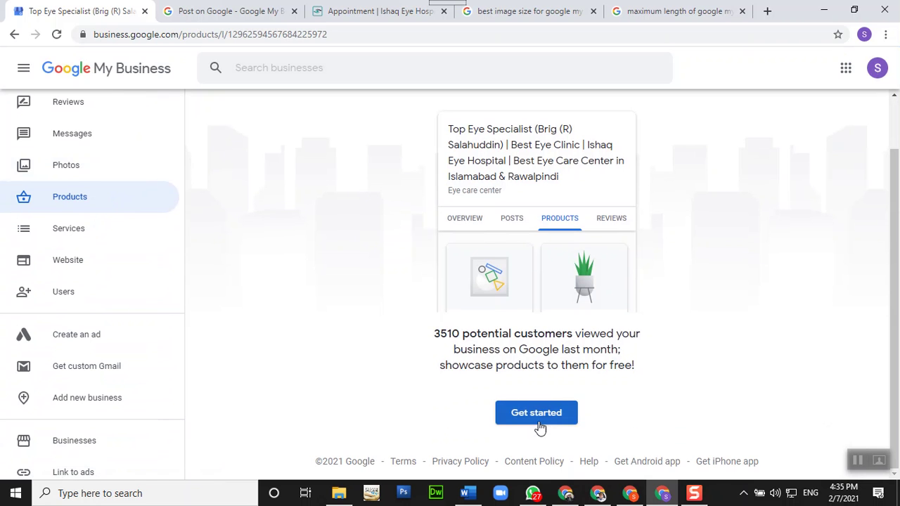
# Open the form for adding a product, look through its category, price, description and button options, and close it without saving
pyautogui.click(555, 407)
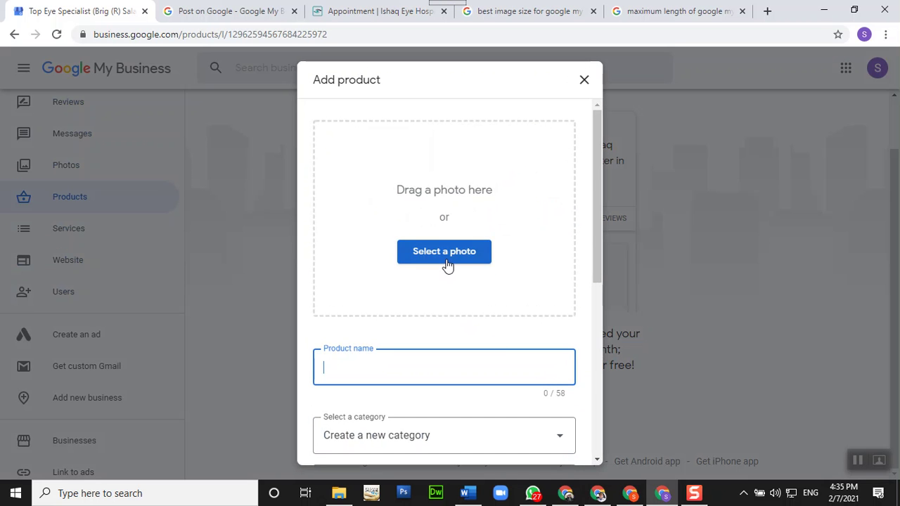
pyautogui.scroll(-3, 448, 265)
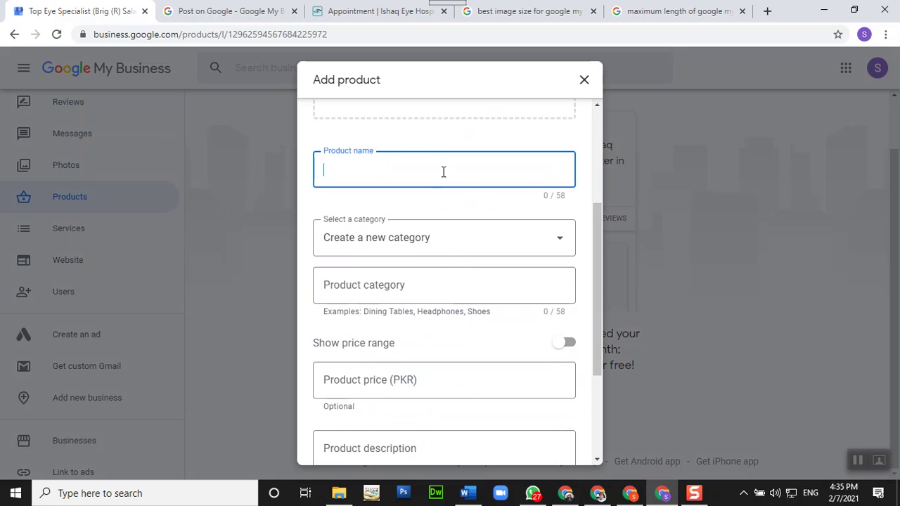
pyautogui.click(450, 242)
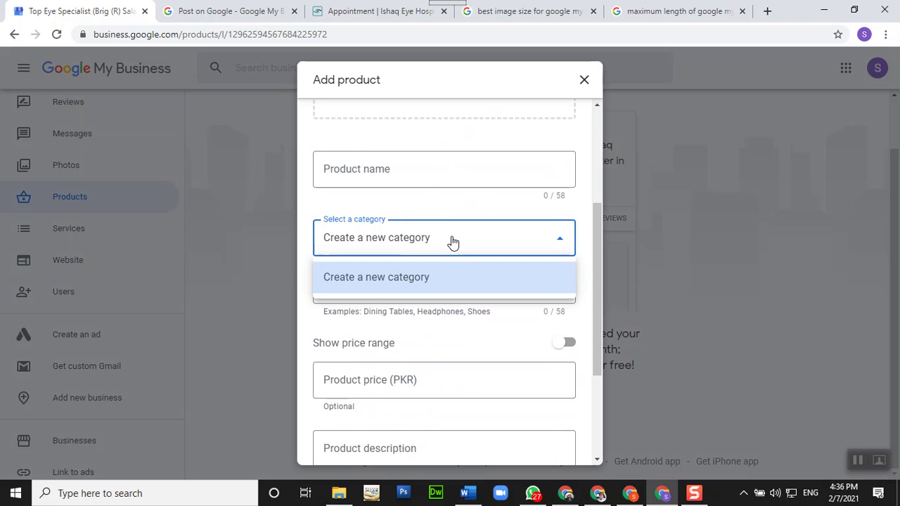
pyautogui.click(453, 243)
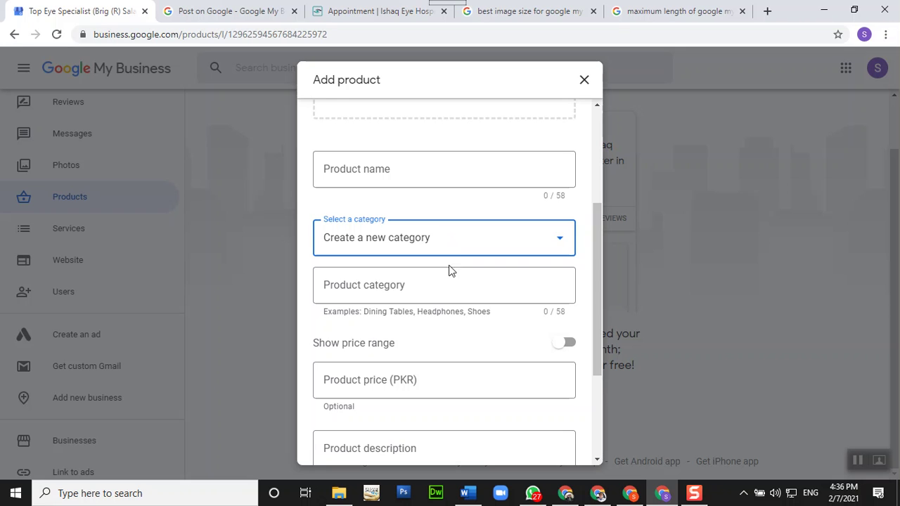
pyautogui.scroll(-2, 500, 386)
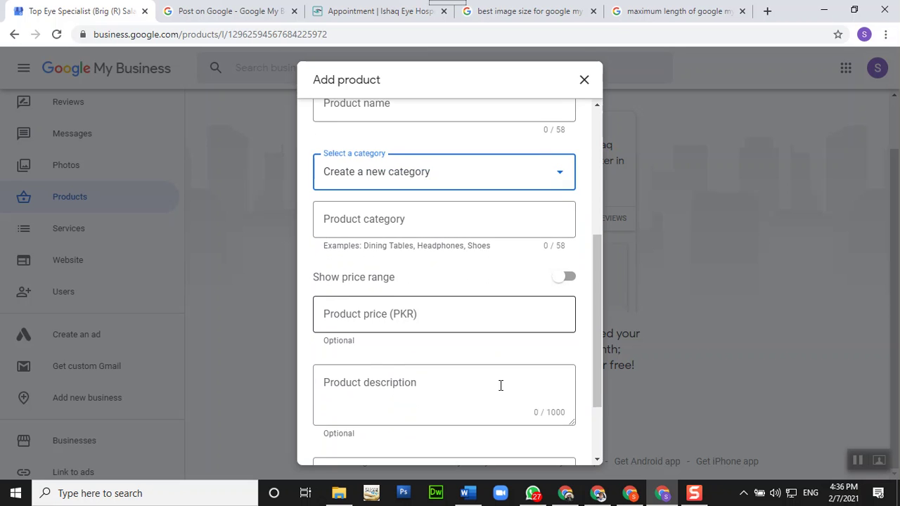
pyautogui.scroll(-1, 447, 366)
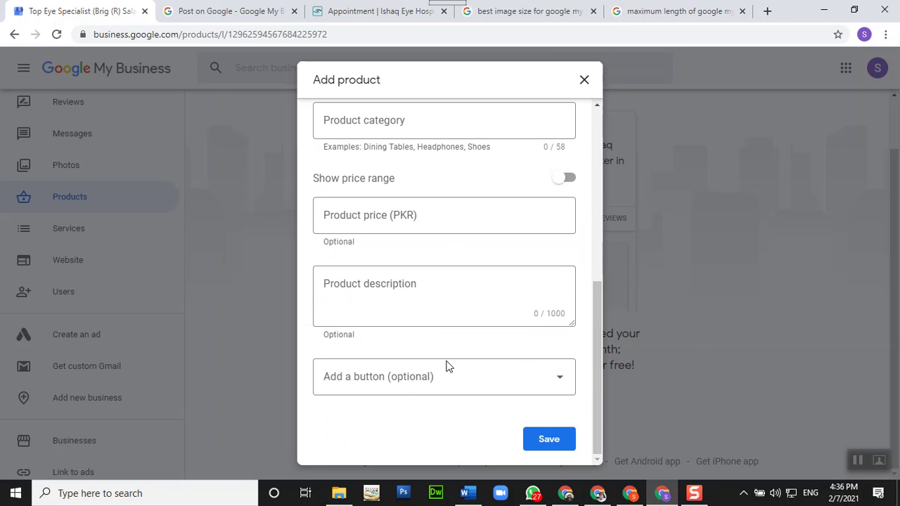
pyautogui.click(522, 376)
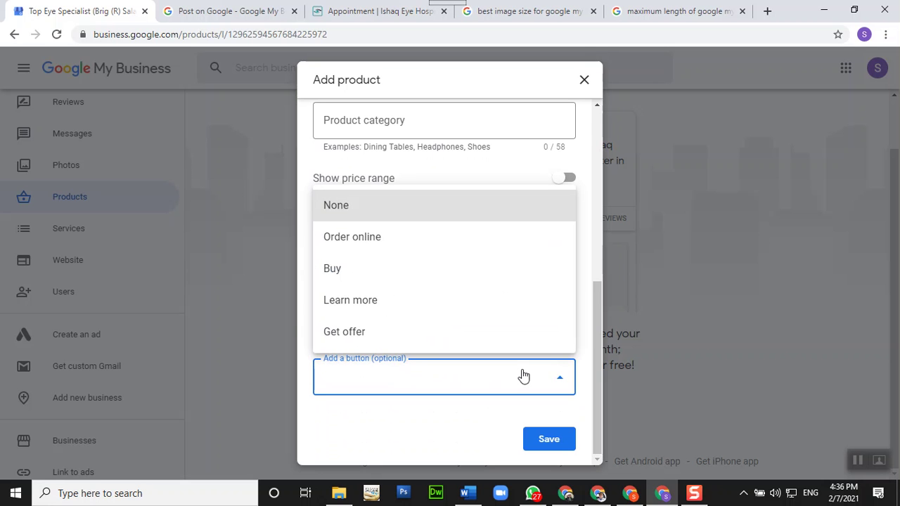
pyautogui.click(524, 376)
pyautogui.click(584, 83)
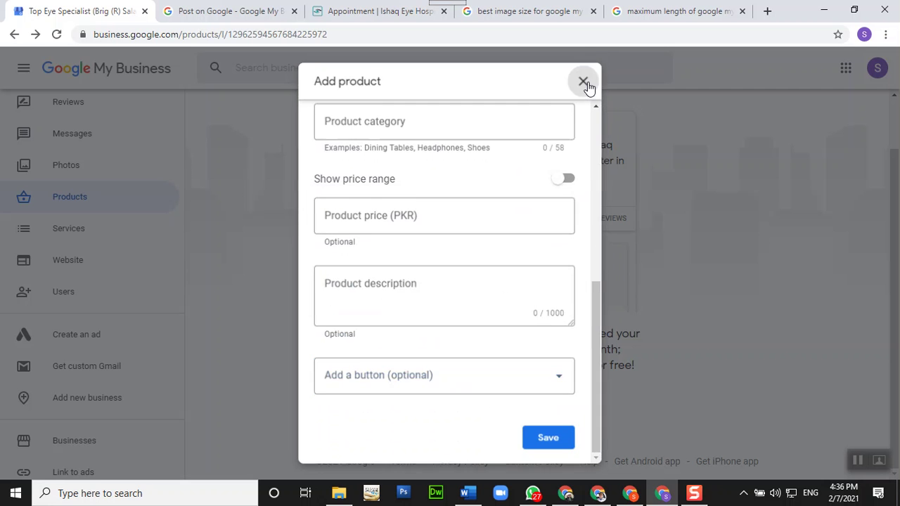
# View the listing's user management, check the roles available for a new user, and leave without inviting anyone
pyautogui.scroll(-2, 117, 381)
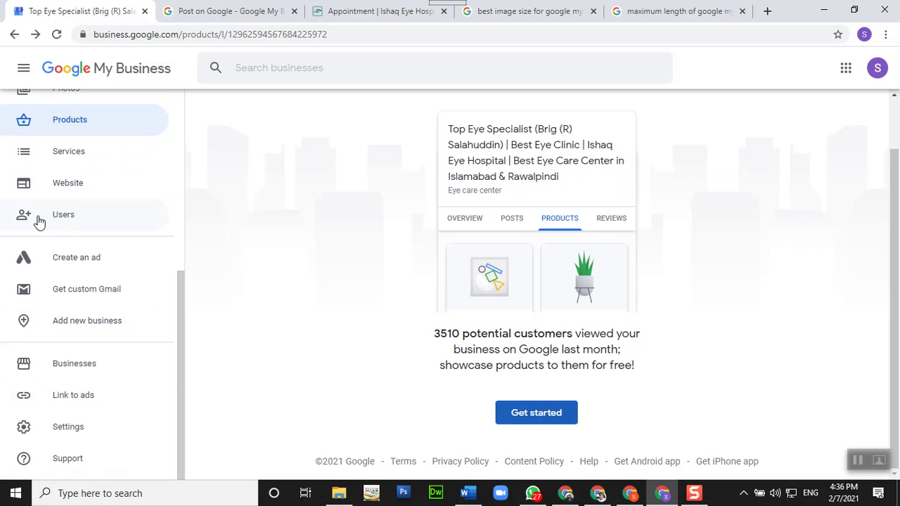
pyautogui.click(65, 217)
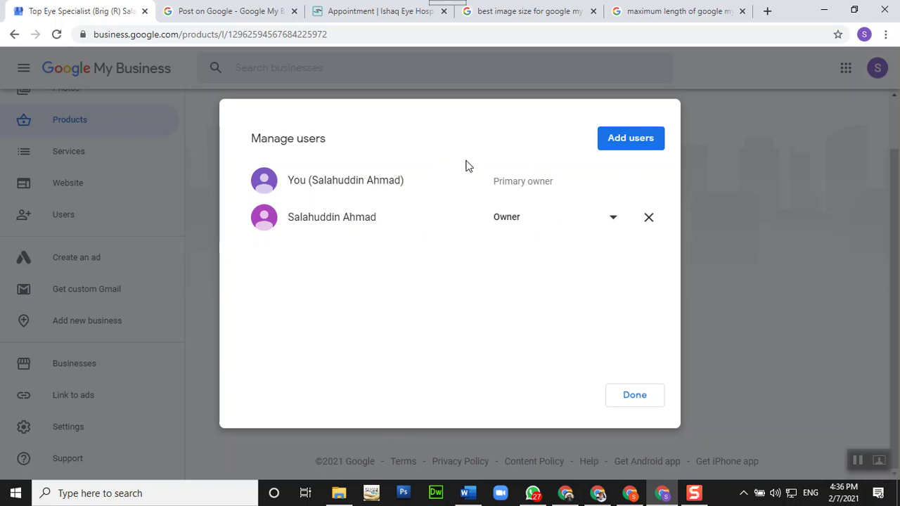
pyautogui.click(629, 139)
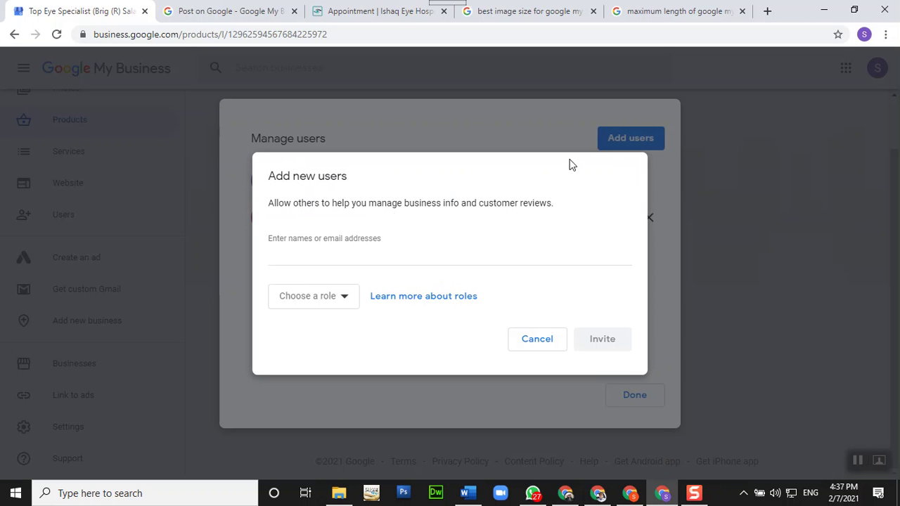
pyautogui.click(326, 254)
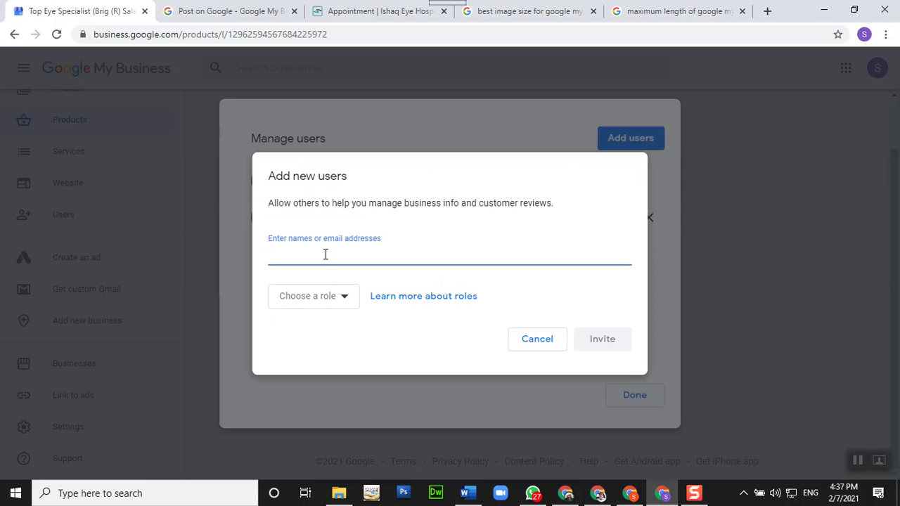
pyautogui.click(345, 299)
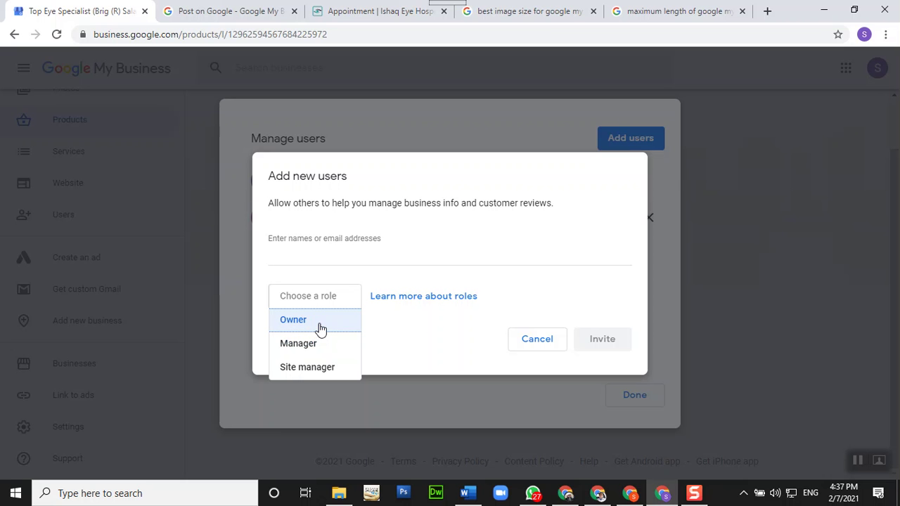
pyautogui.click(520, 255)
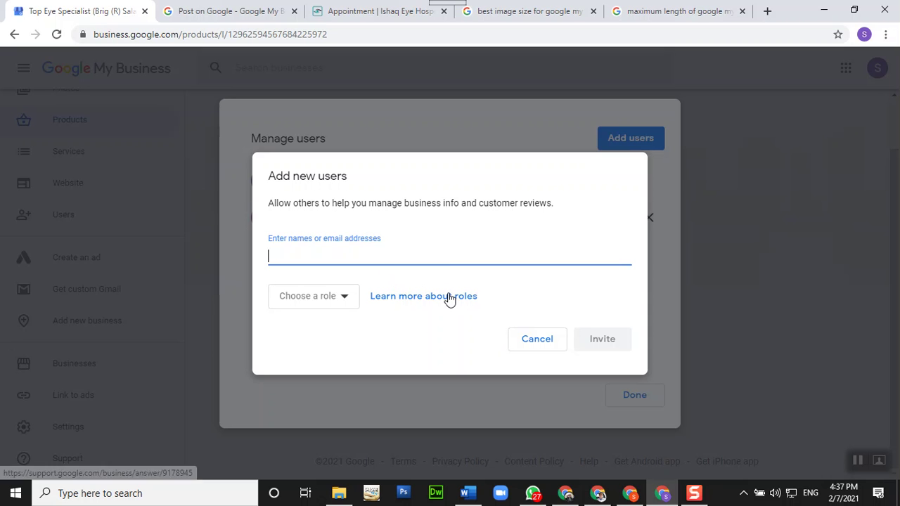
pyautogui.click(530, 341)
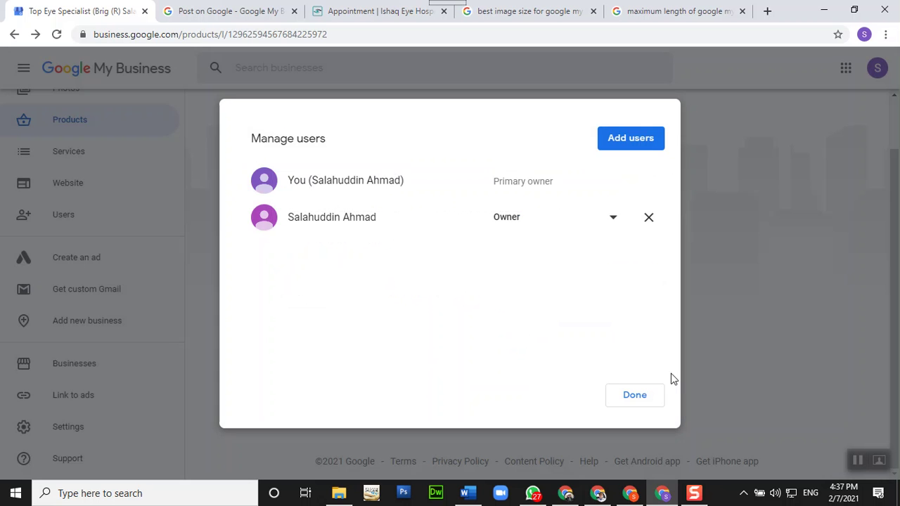
pyautogui.click(639, 404)
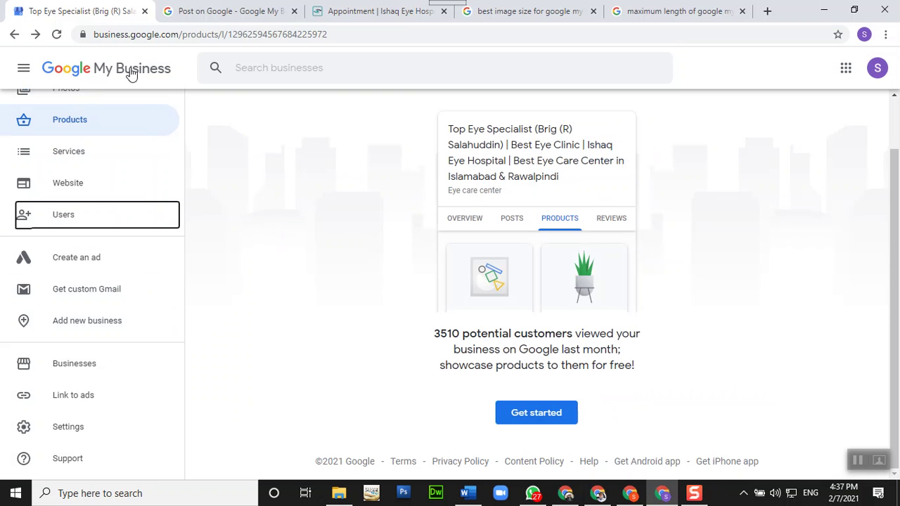
# Go back through the listing's previously visited pages to the overview of all businesses
pyautogui.click(13, 35)
pyautogui.click(13, 34)
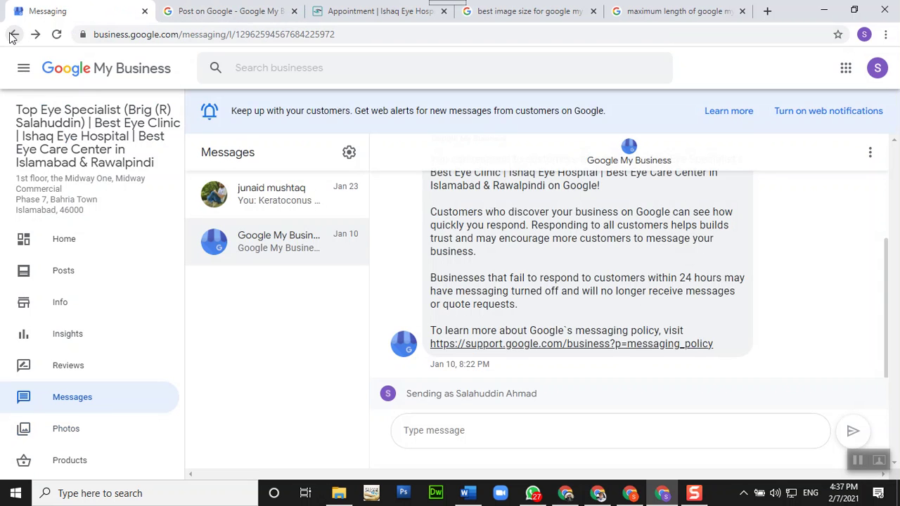
pyautogui.click(14, 35)
pyautogui.click(14, 34)
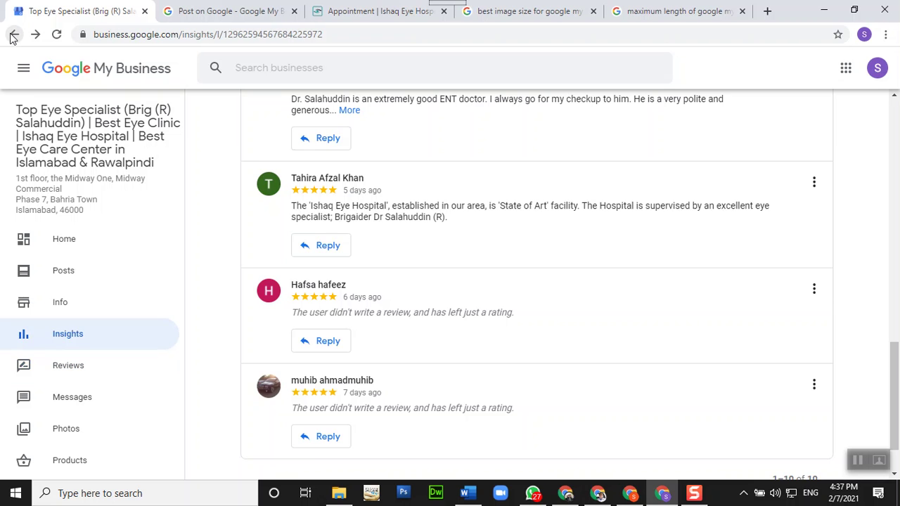
pyautogui.click(13, 35)
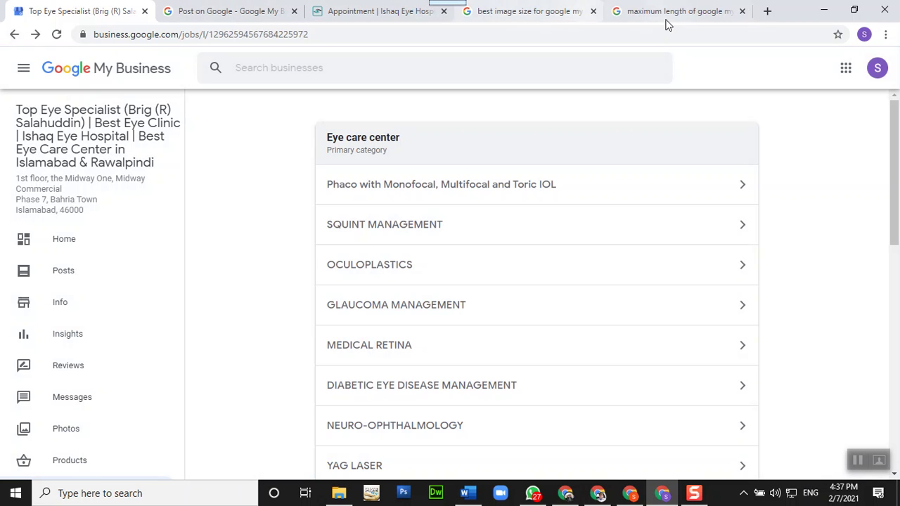
pyautogui.click(218, 11)
pyautogui.click(390, 9)
pyautogui.click(66, 12)
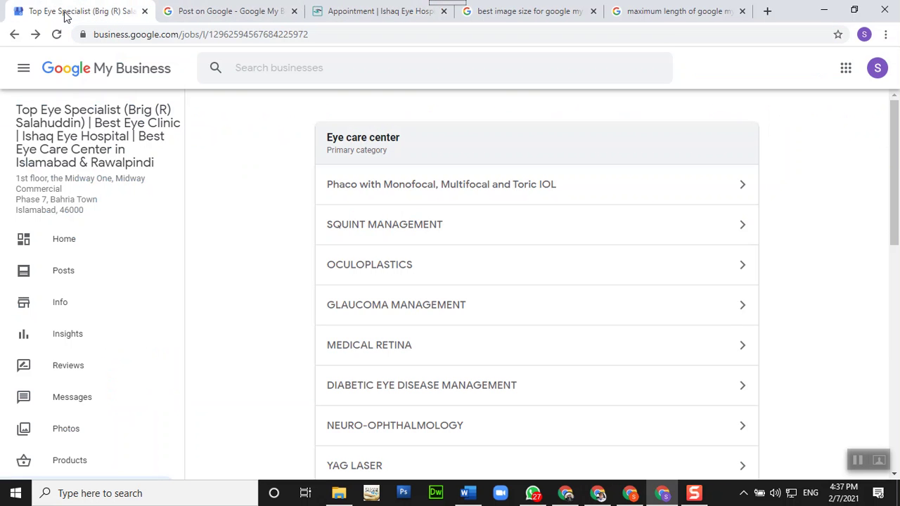
pyautogui.click(15, 35)
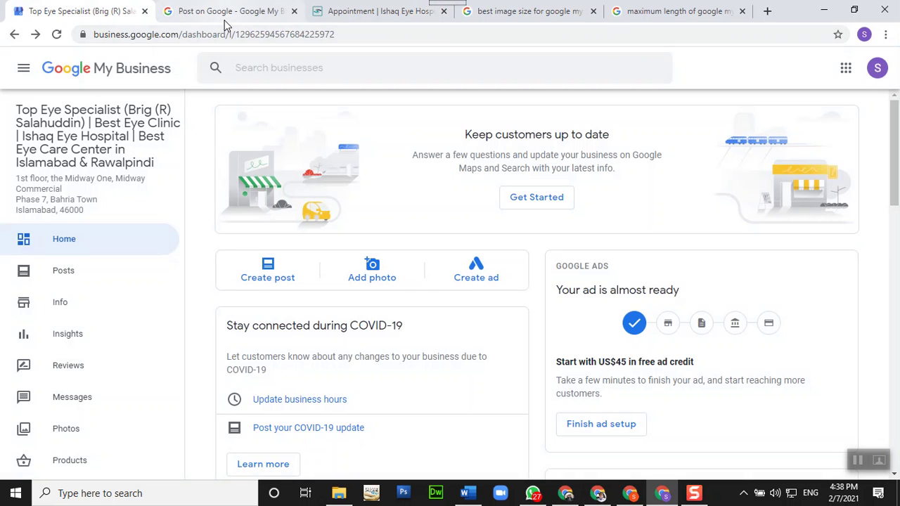
pyautogui.click(15, 35)
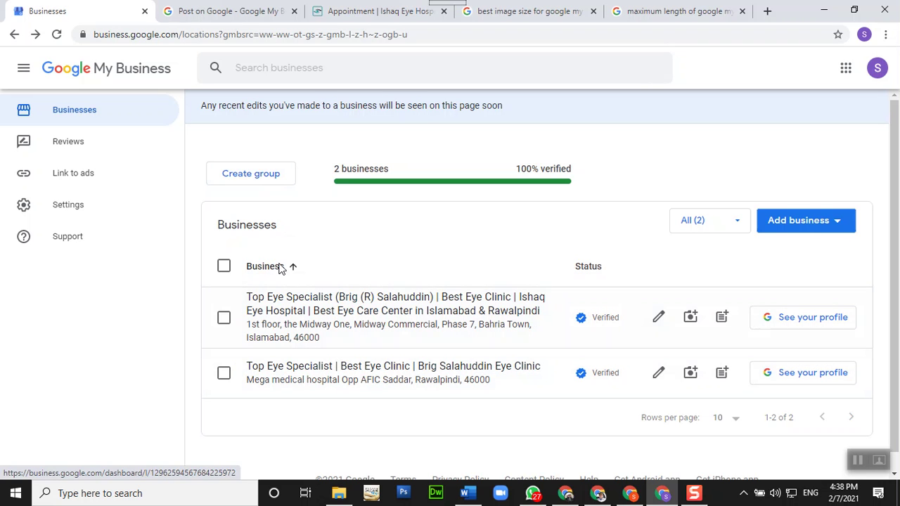
# View the form for creating a business group, cancel it, and check the options for adding a business
pyautogui.click(254, 176)
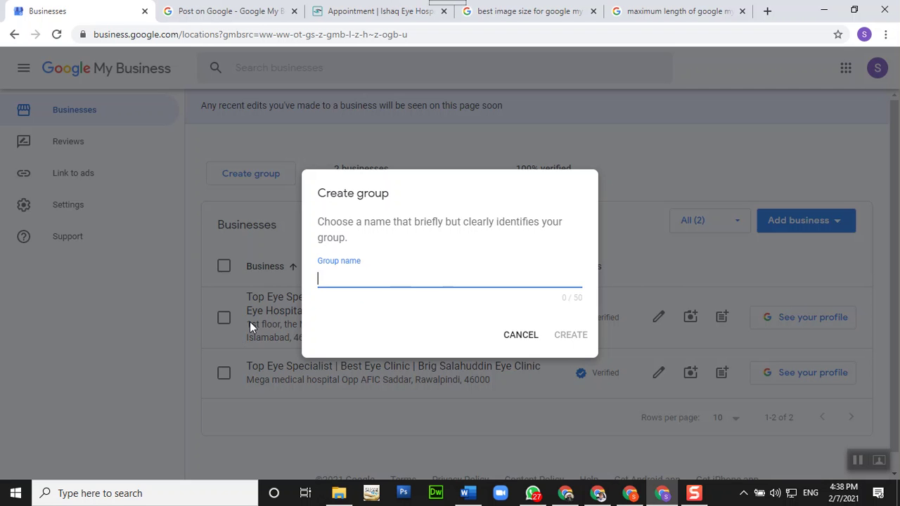
pyautogui.click(519, 336)
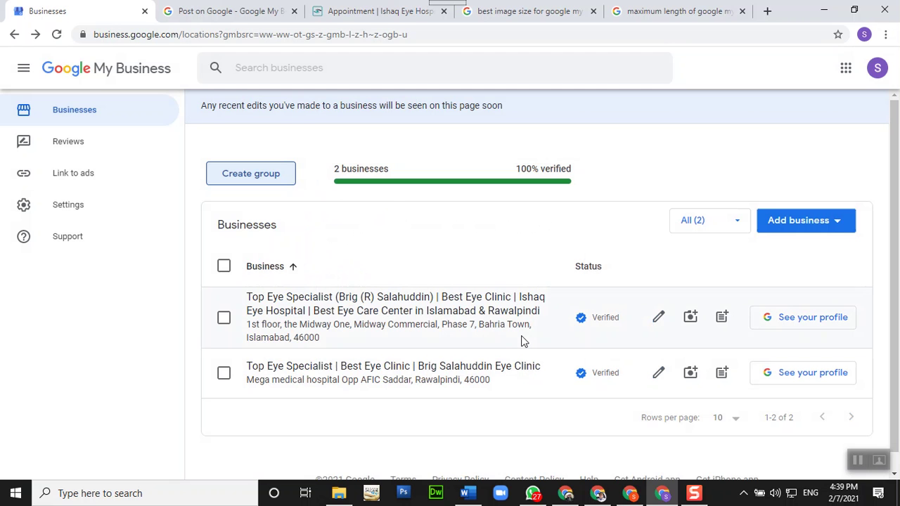
pyautogui.click(840, 230)
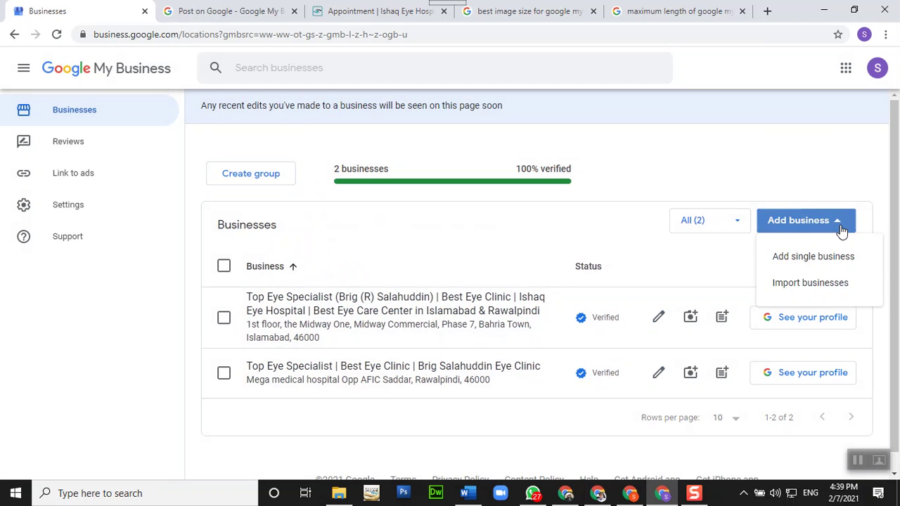
pyautogui.click(648, 251)
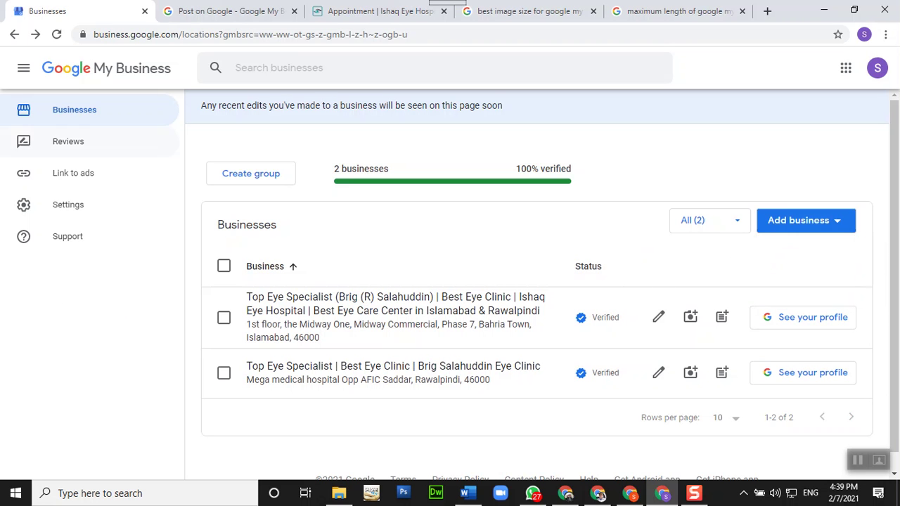
# Go back to the Google home page and reopen Google My Business from the Google apps
pyautogui.click(16, 34)
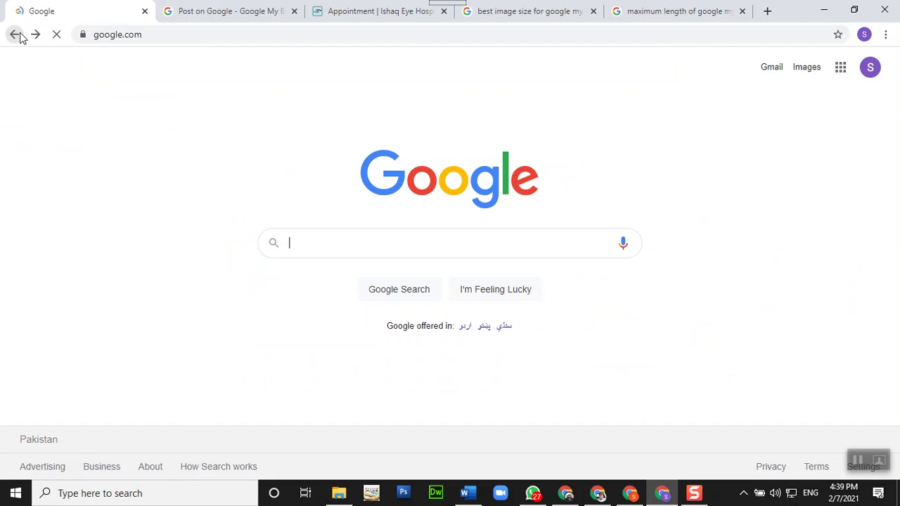
pyautogui.click(842, 67)
pyautogui.click(846, 135)
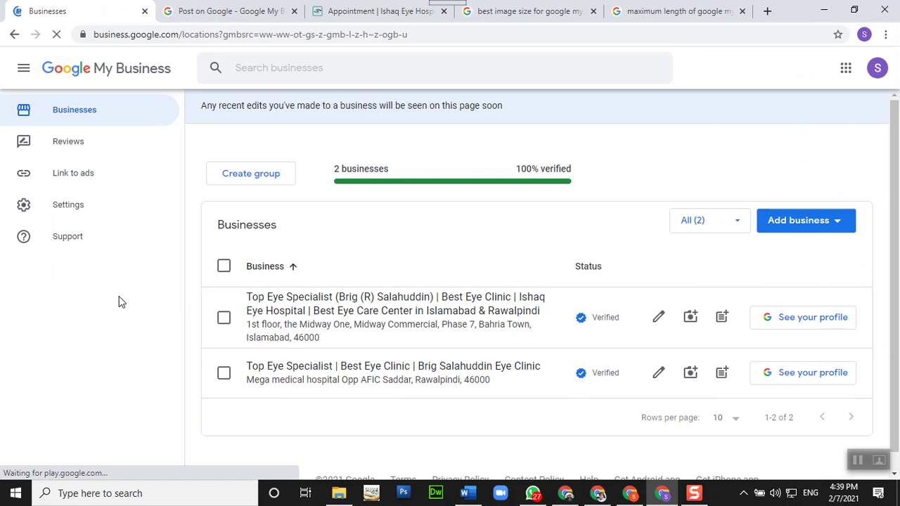
pyautogui.scroll(-1, 897, 262)
pyautogui.scroll(-1, 898, 262)
pyautogui.scroll(1, 891, 172)
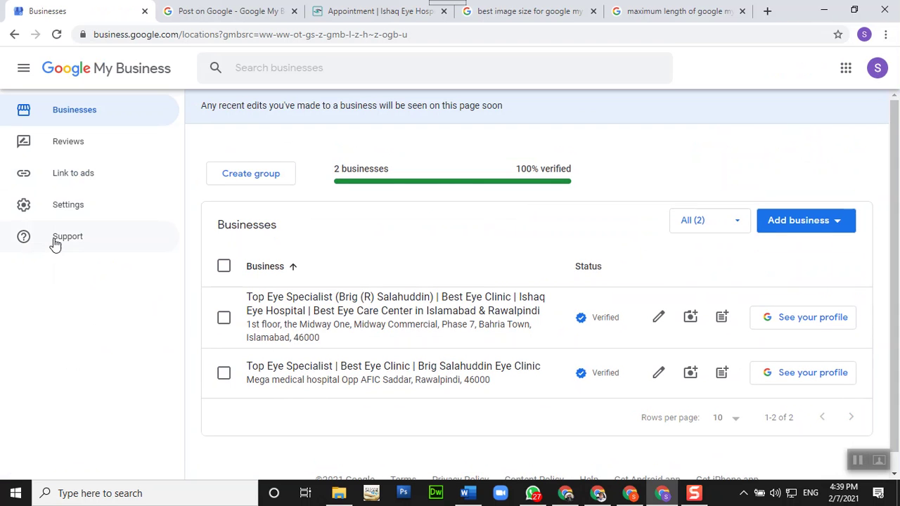
# Open the account settings and look through the email and mobile notification options
pyautogui.click(70, 215)
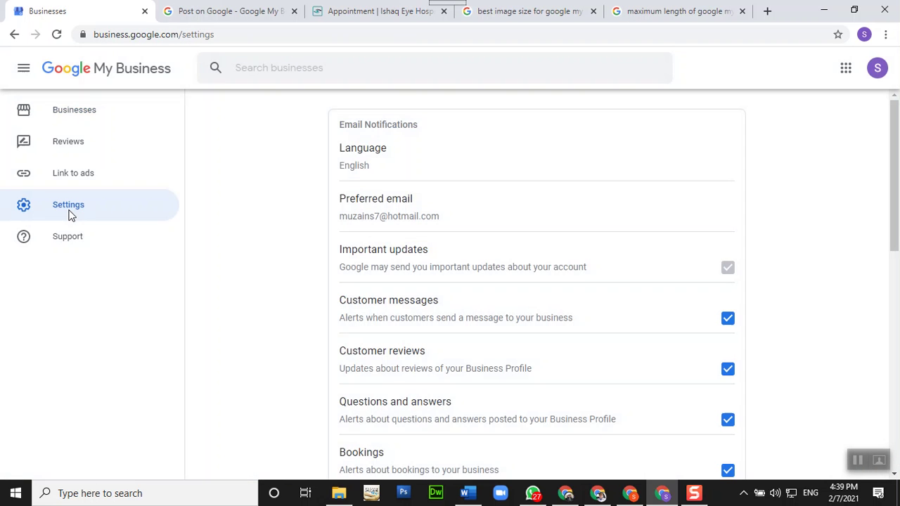
pyautogui.scroll(-8, 532, 307)
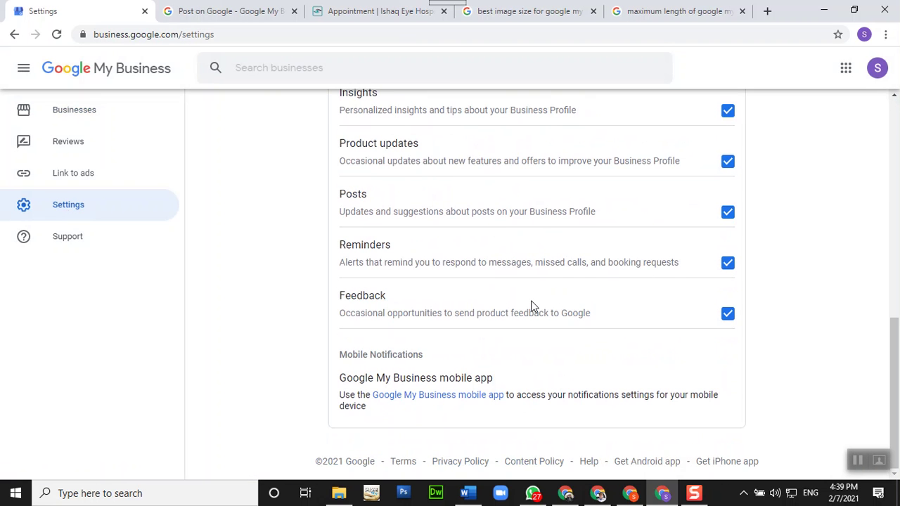
pyautogui.scroll(8, 532, 307)
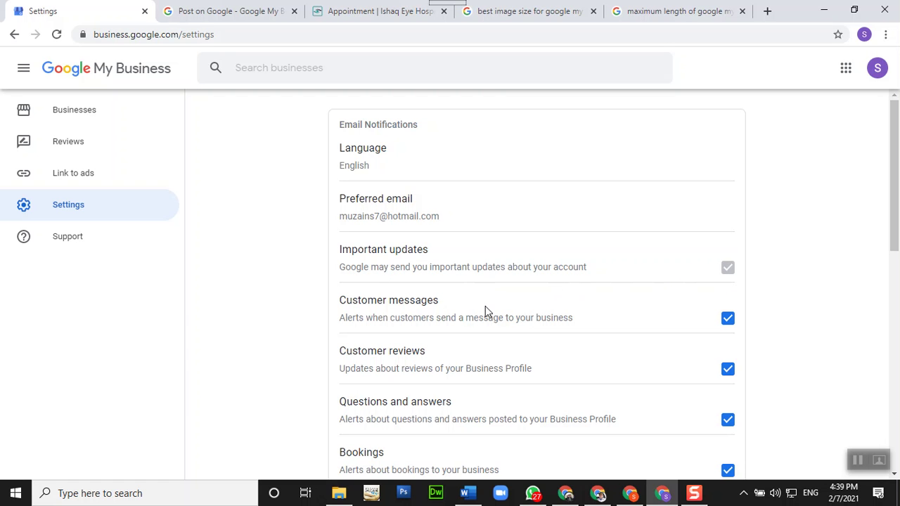
pyautogui.scroll(-3, 521, 329)
pyautogui.scroll(-4, 520, 329)
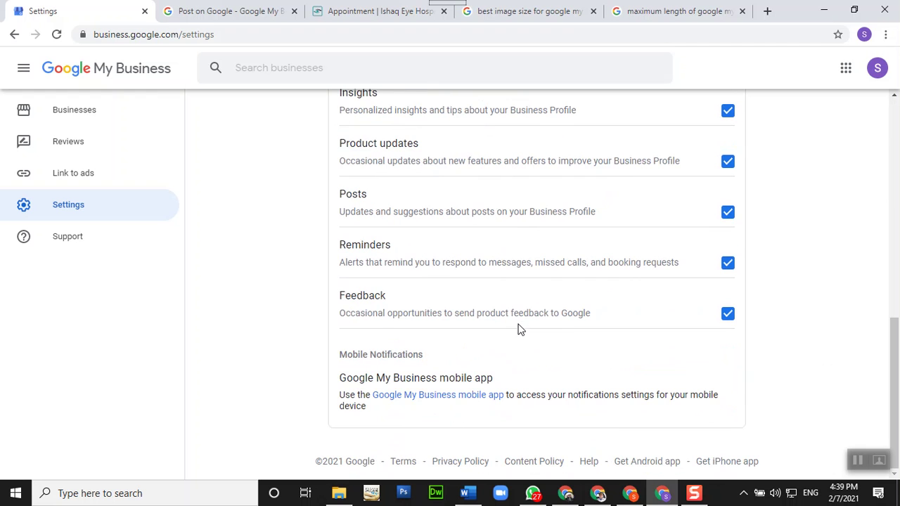
# Open the support help with its popular help resources
pyautogui.click(67, 248)
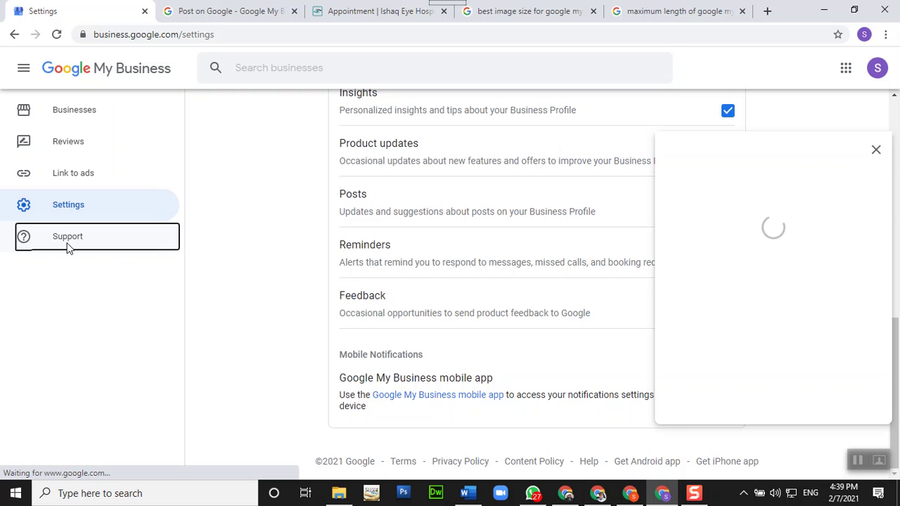
pyautogui.click(454, 401)
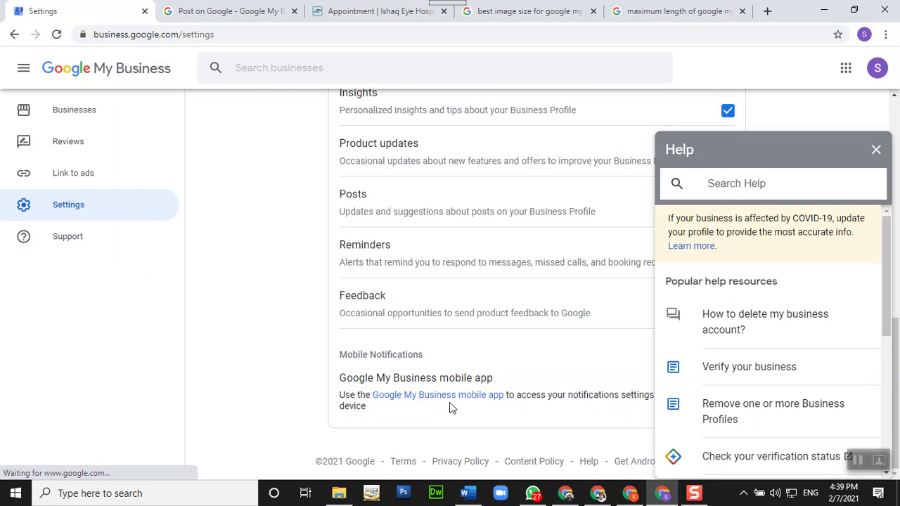
# Look through the remaining help resources and the stages of the Contact Us form, and close the help
pyautogui.moveTo(890, 226); pyautogui.dragTo(893, 255)
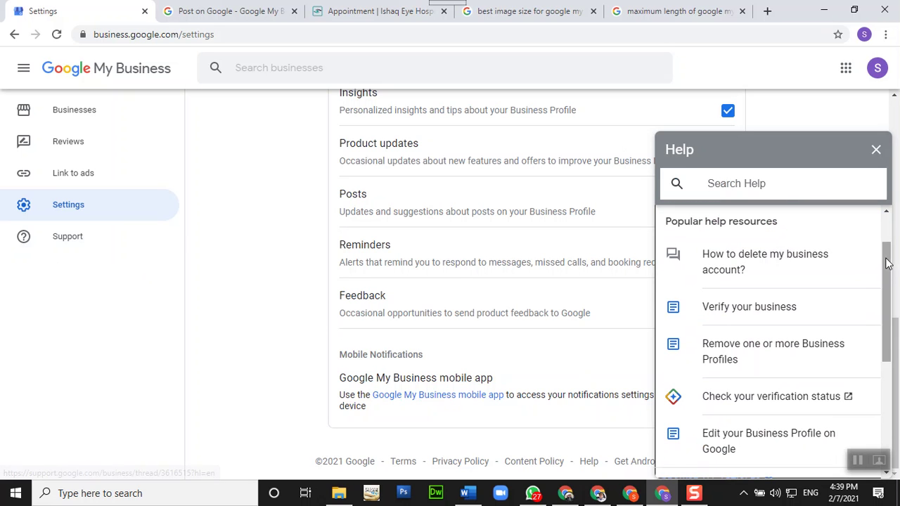
pyautogui.moveTo(890, 327); pyautogui.dragTo(898, 434)
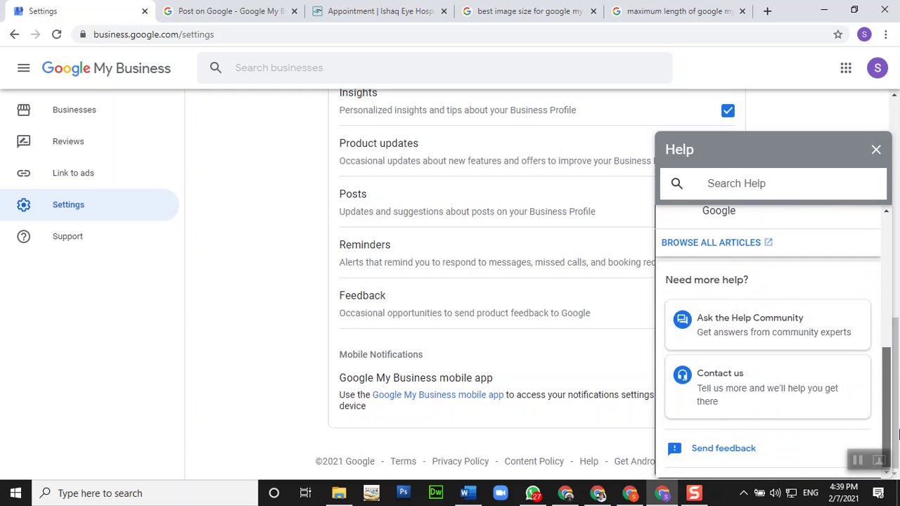
pyautogui.click(713, 380)
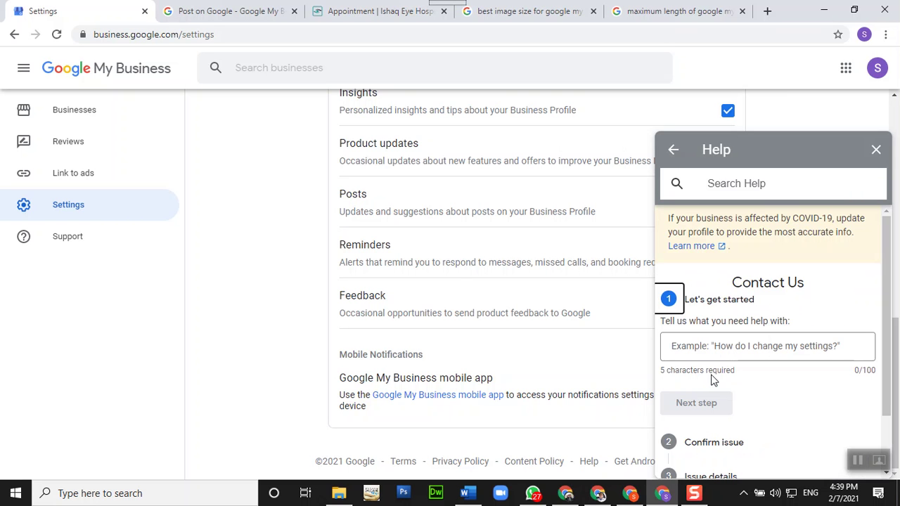
pyautogui.click(767, 346)
pyautogui.scroll(-1, 766, 346)
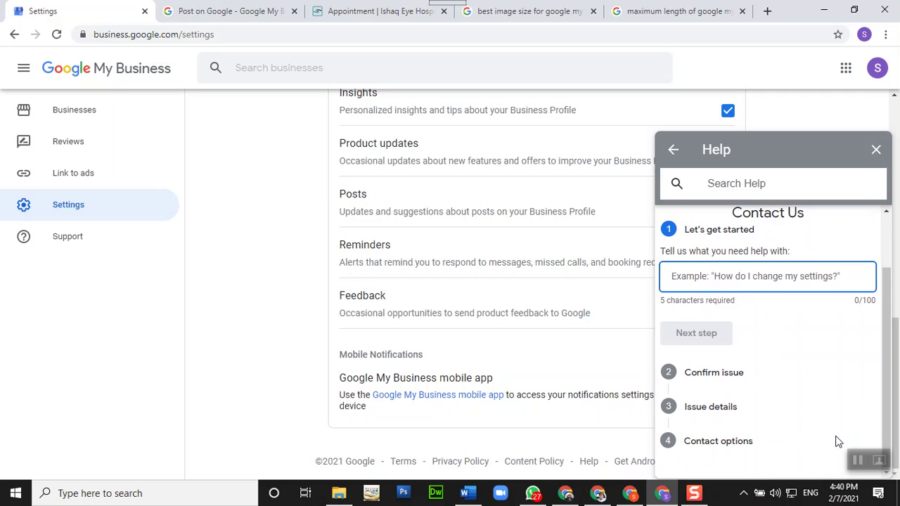
pyautogui.click(876, 152)
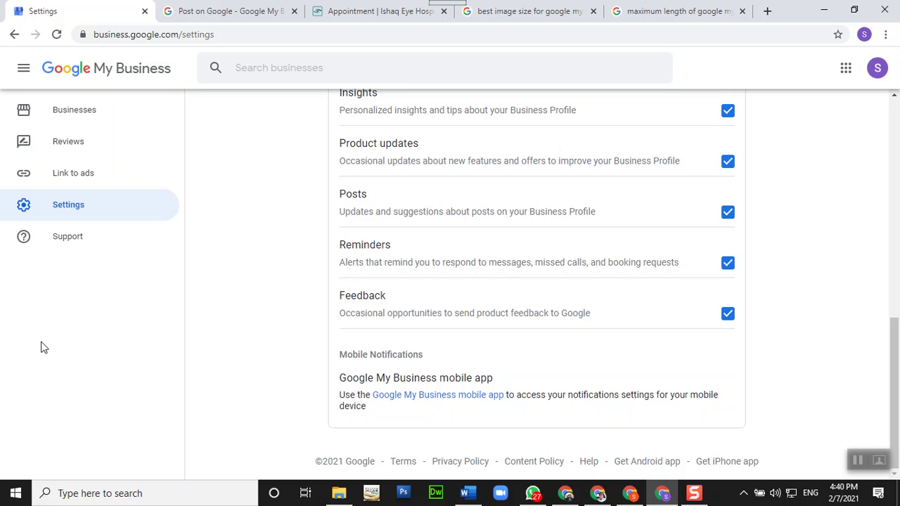
# Return to the list of businesses, look it over and open the dashboard of the first listed business
pyautogui.click(14, 35)
pyautogui.scroll(-1, 897, 358)
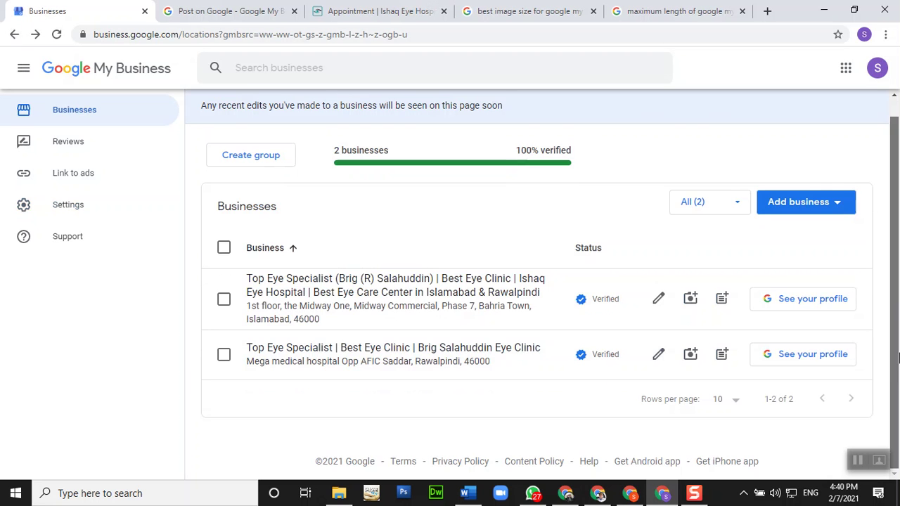
pyautogui.moveTo(899, 377)
pyautogui.mouseDown()
pyautogui.moveTo(898, 289)
pyautogui.moveTo(899, 388)
pyautogui.mouseUp()
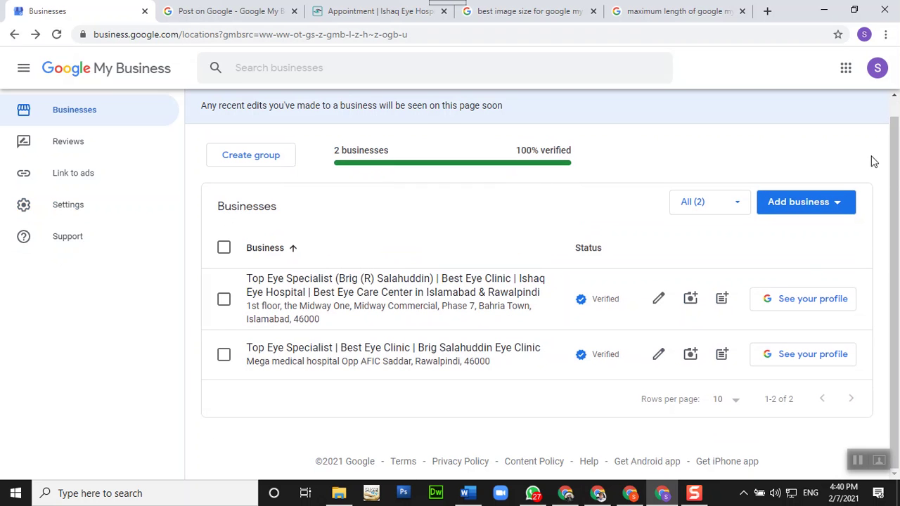
pyautogui.scroll(1, 244, 368)
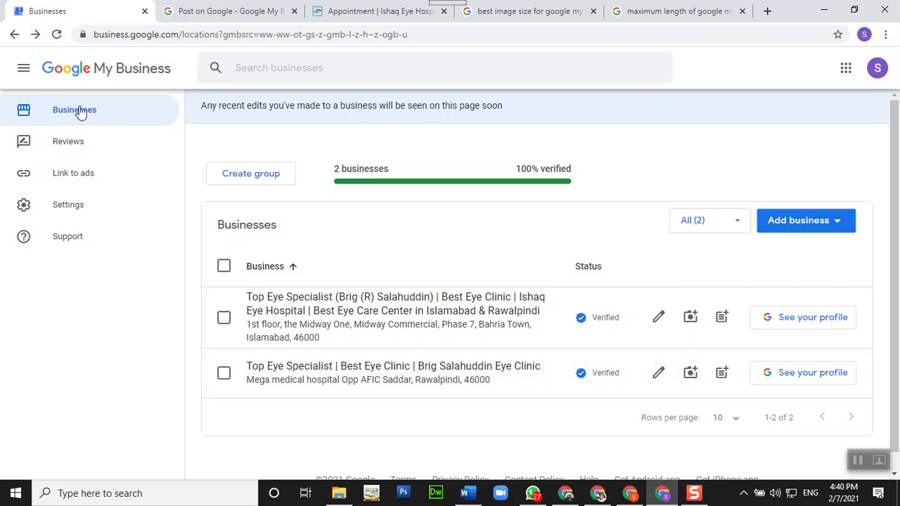
pyautogui.click(408, 305)
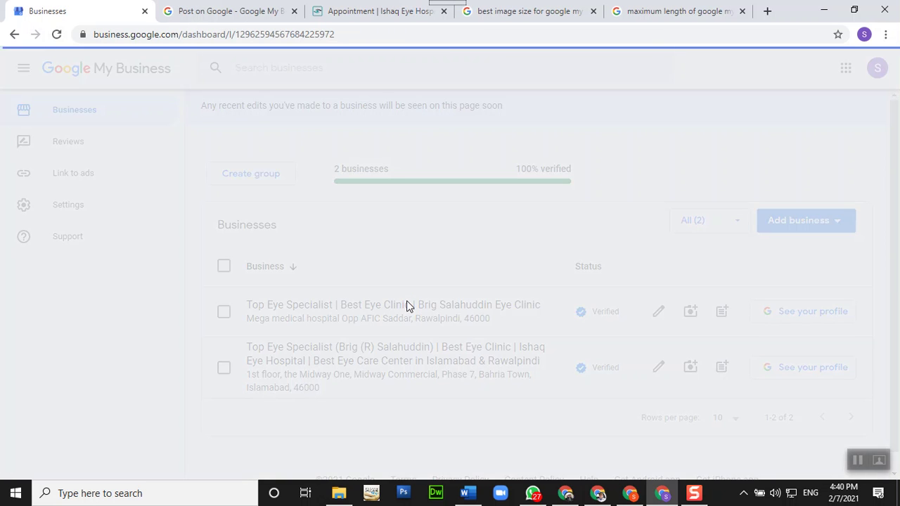